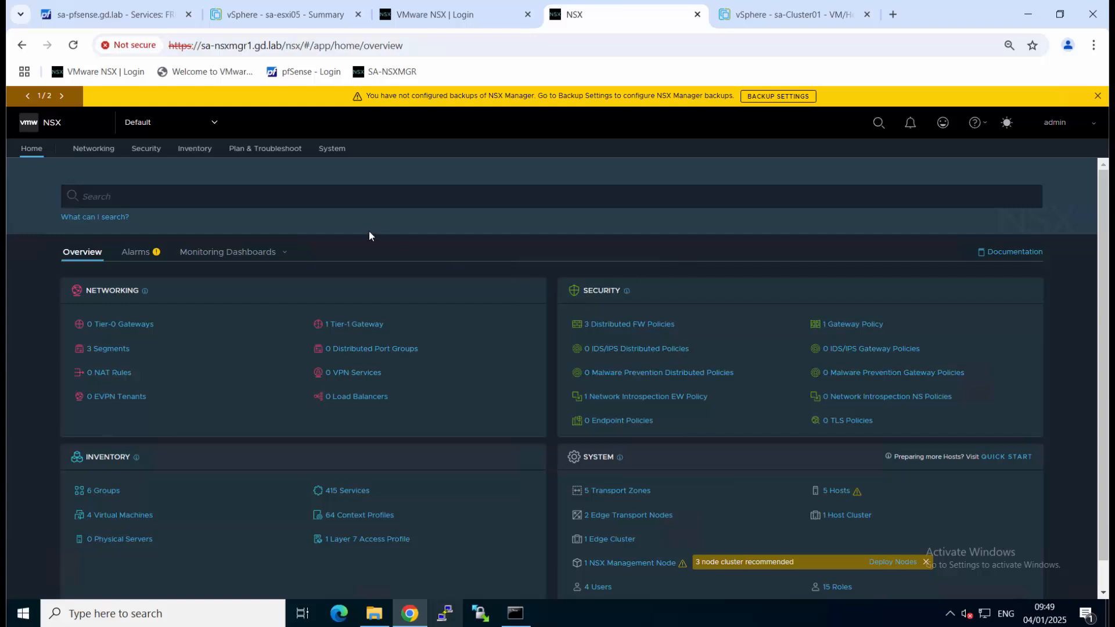
Step: Examine the T1-GW Tier-1 gateway's details and linked segments, and view the list of Tier-0 gateways
{"action": "left_click", "coordinate": [96, 148]}
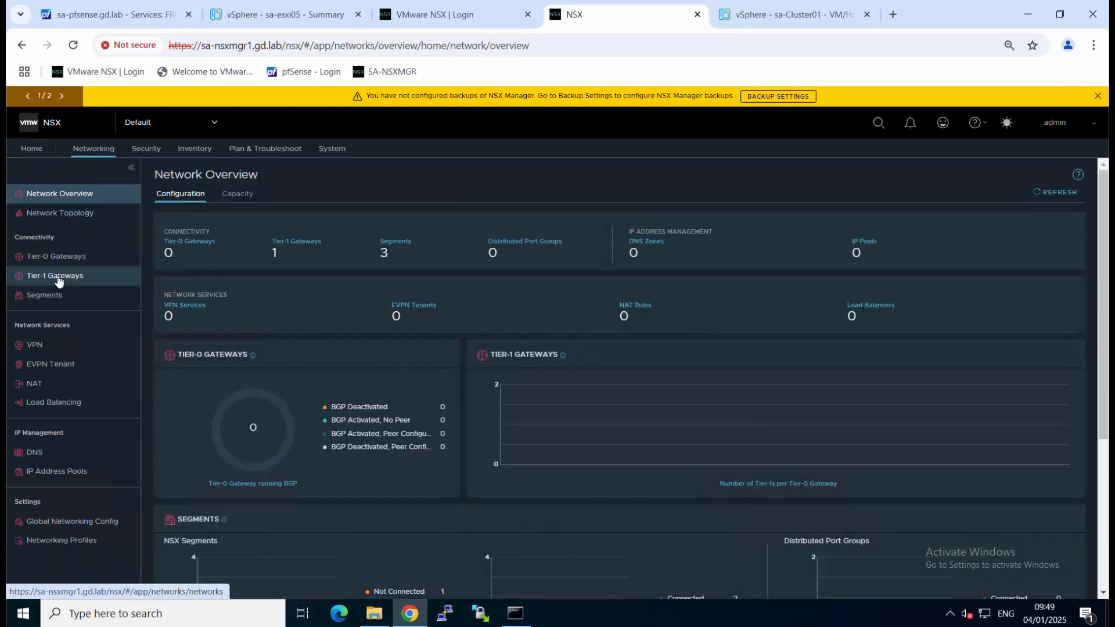
{"action": "left_click", "coordinate": [55, 277]}
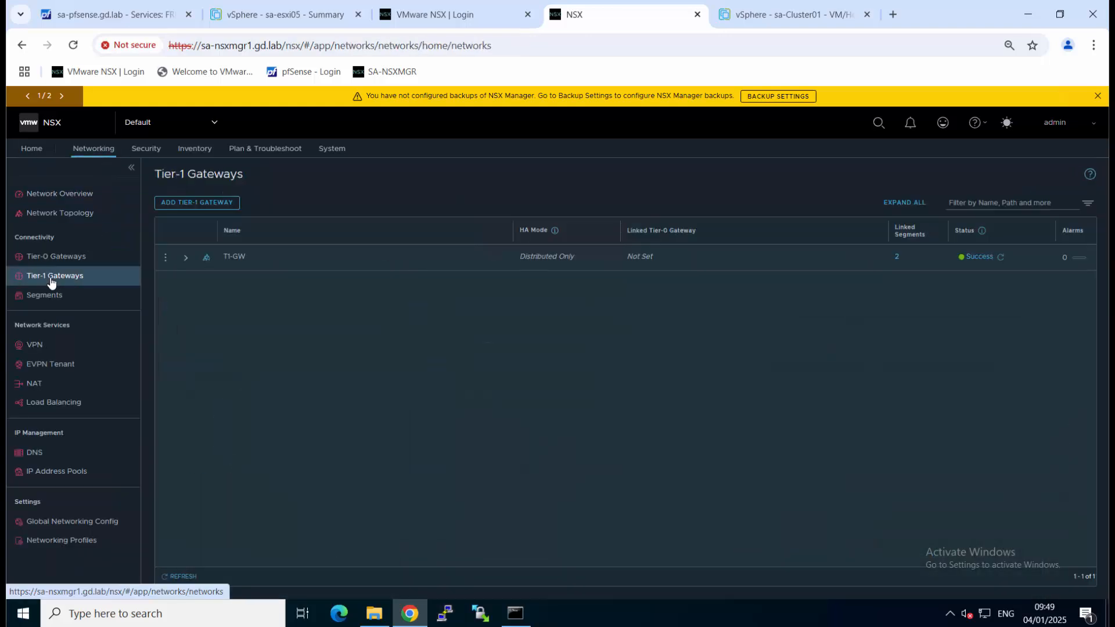
{"action": "left_click", "coordinate": [186, 259]}
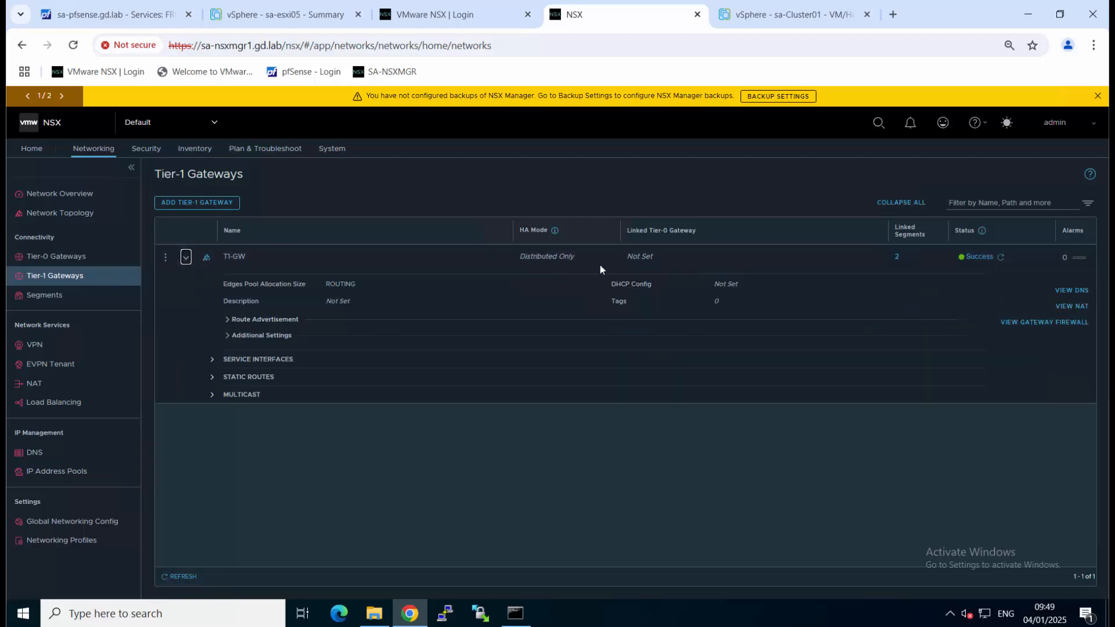
{"action": "left_click", "coordinate": [896, 258]}
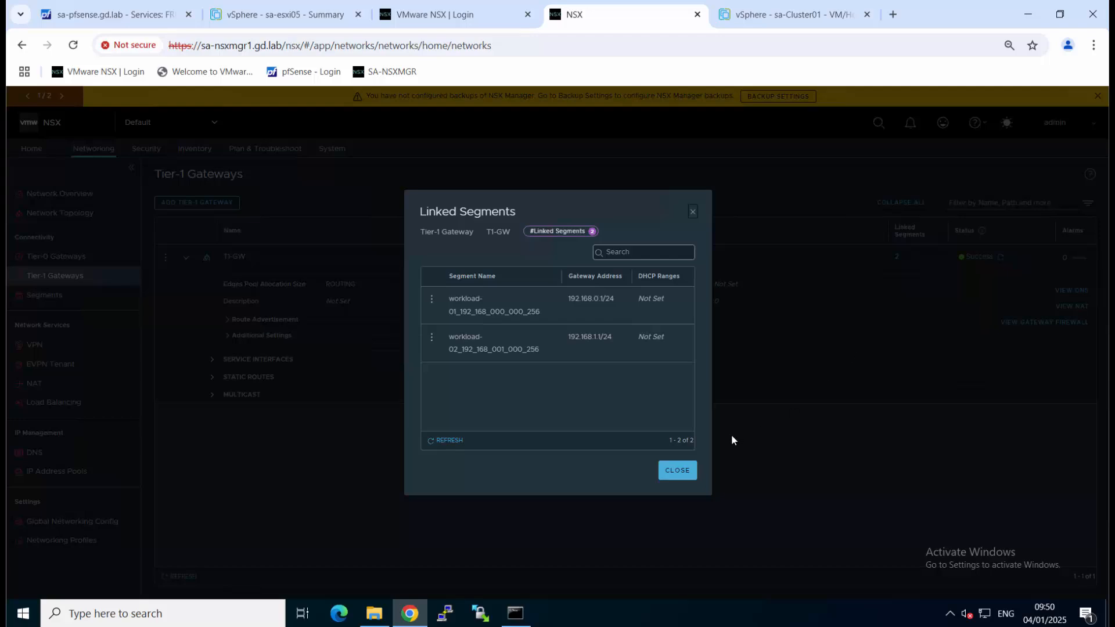
{"action": "left_click", "coordinate": [676, 469]}
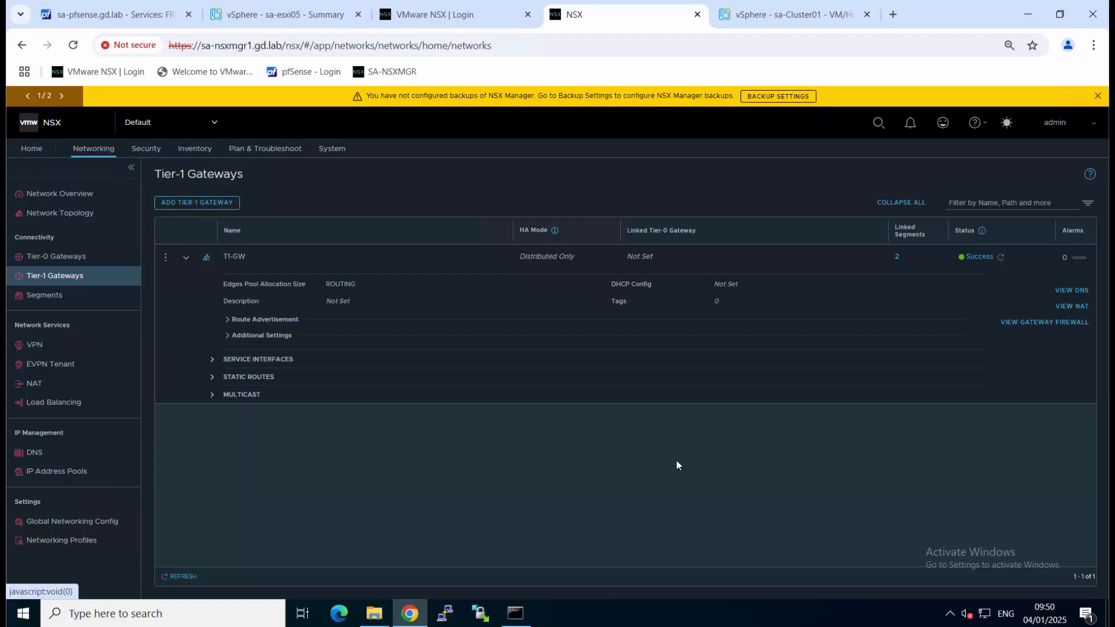
{"action": "left_click", "coordinate": [72, 261]}
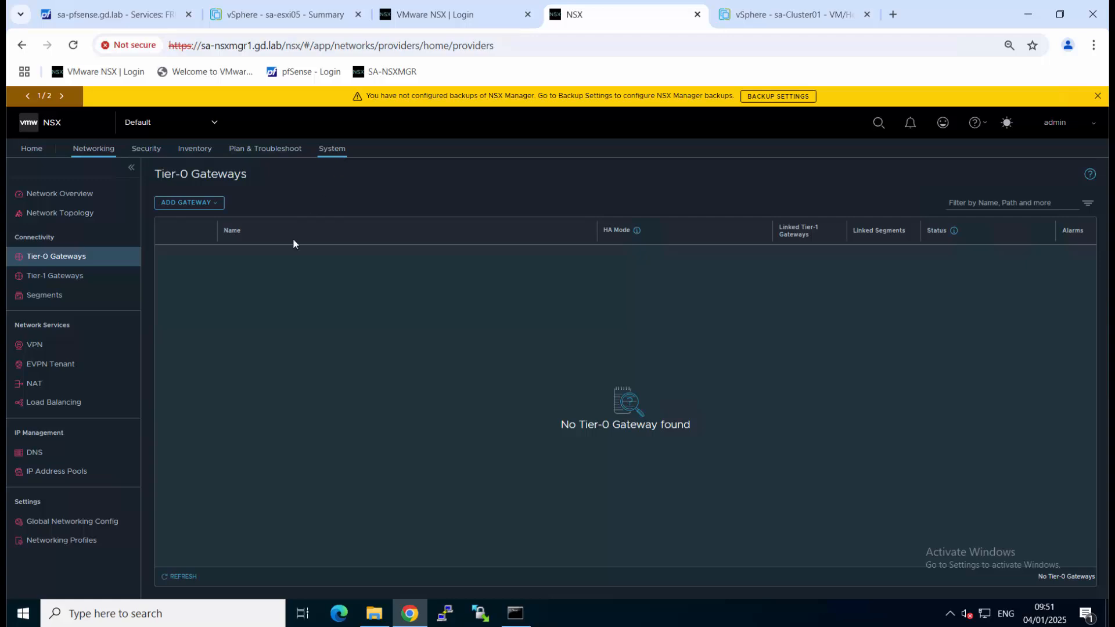
Step: Add the edge nodes sa-nsxedge01 and sa-nsxedge02 to the edge cluster EC01 and save it
{"action": "left_click", "coordinate": [333, 149]}
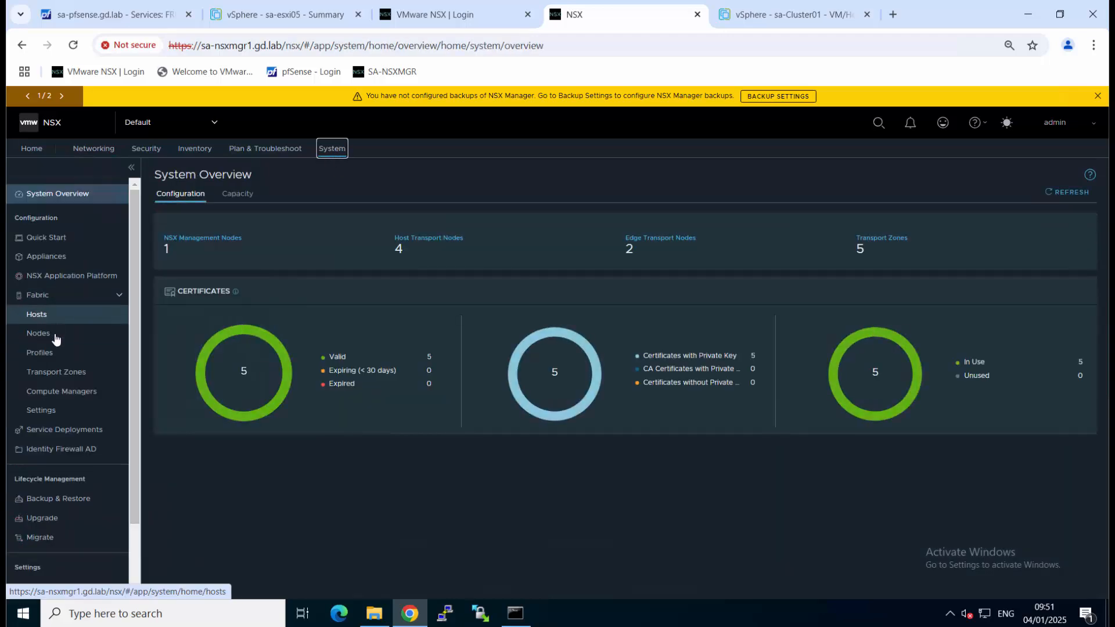
{"action": "left_click", "coordinate": [57, 336]}
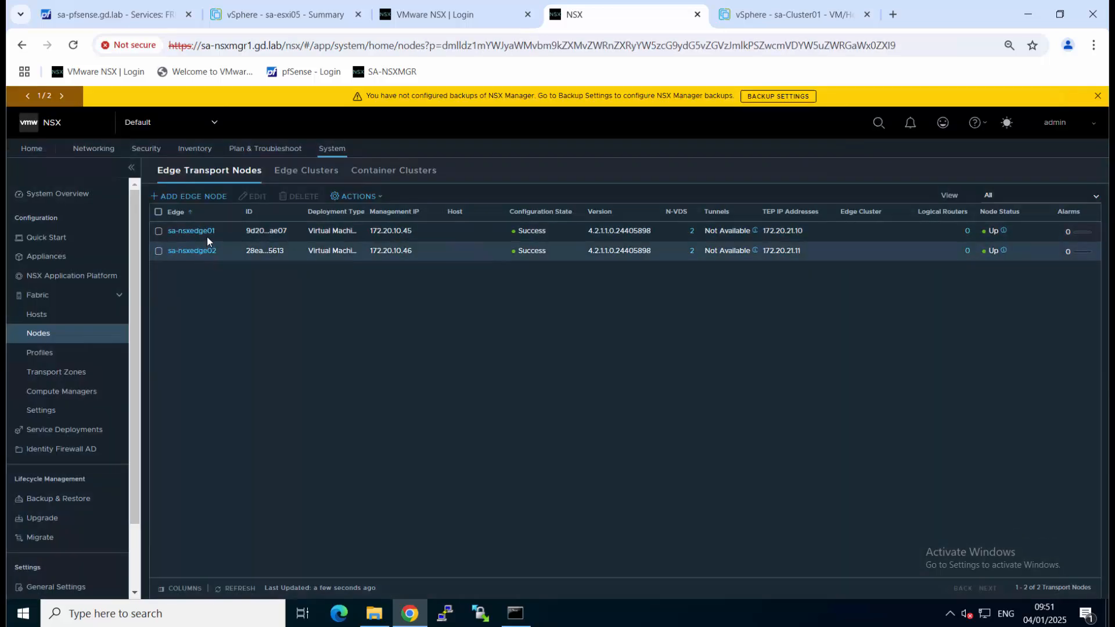
{"action": "left_click", "coordinate": [307, 173]}
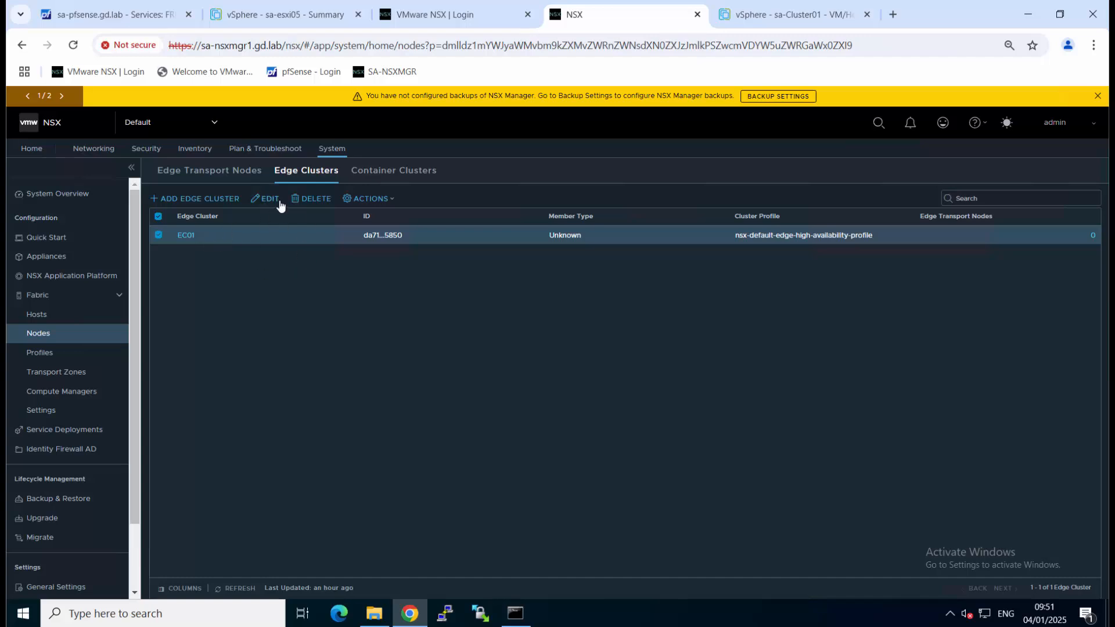
{"action": "left_click", "coordinate": [279, 203]}
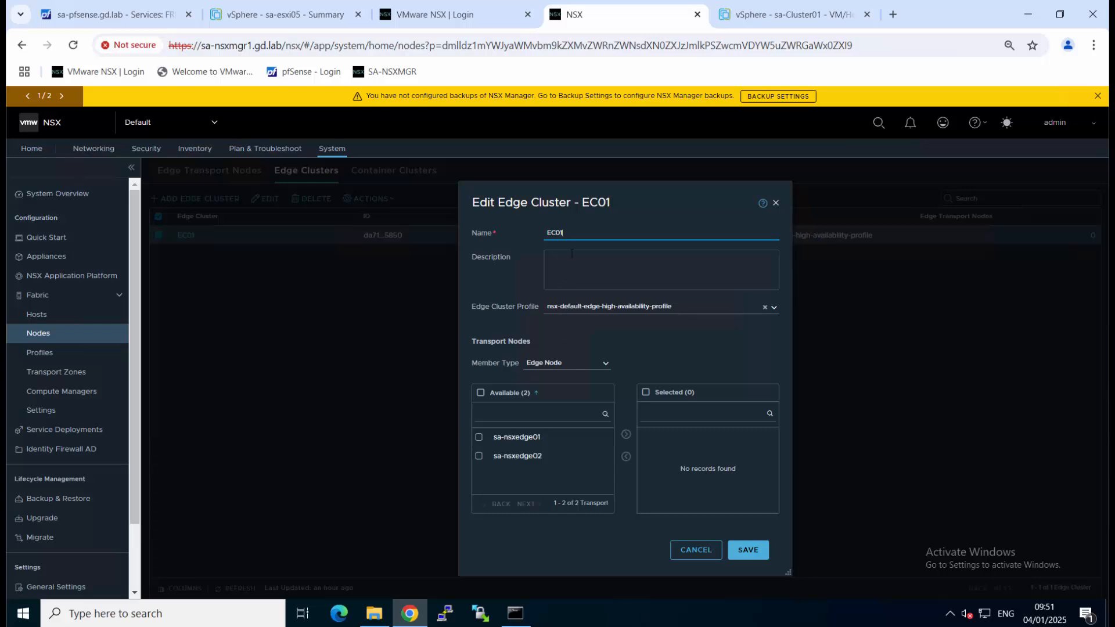
{"action": "left_click", "coordinate": [595, 312]}
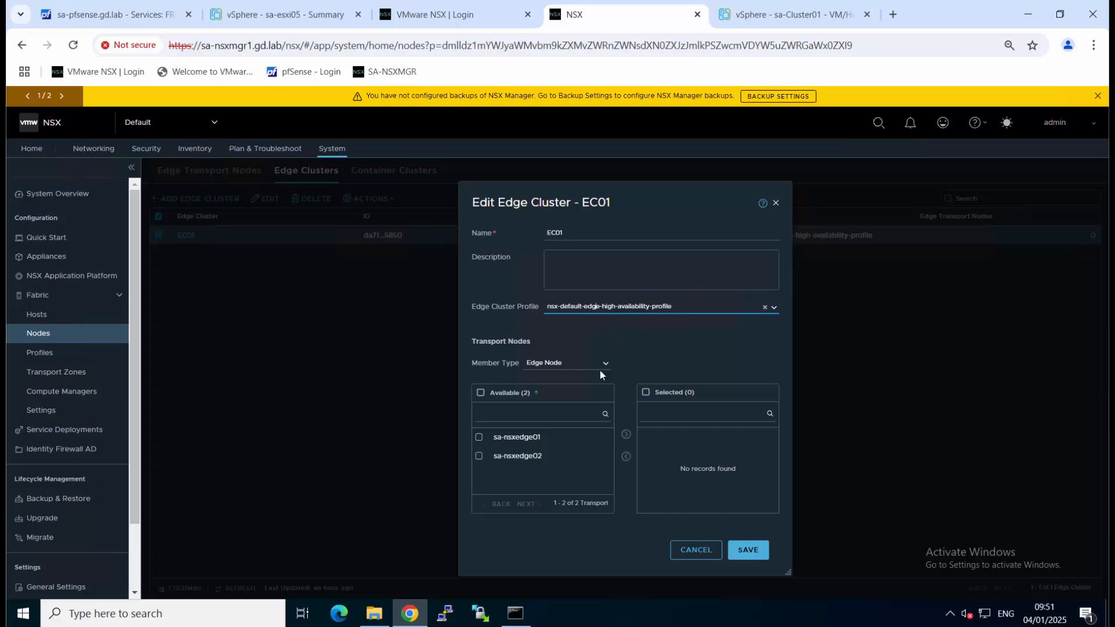
{"action": "left_click", "coordinate": [480, 393]}
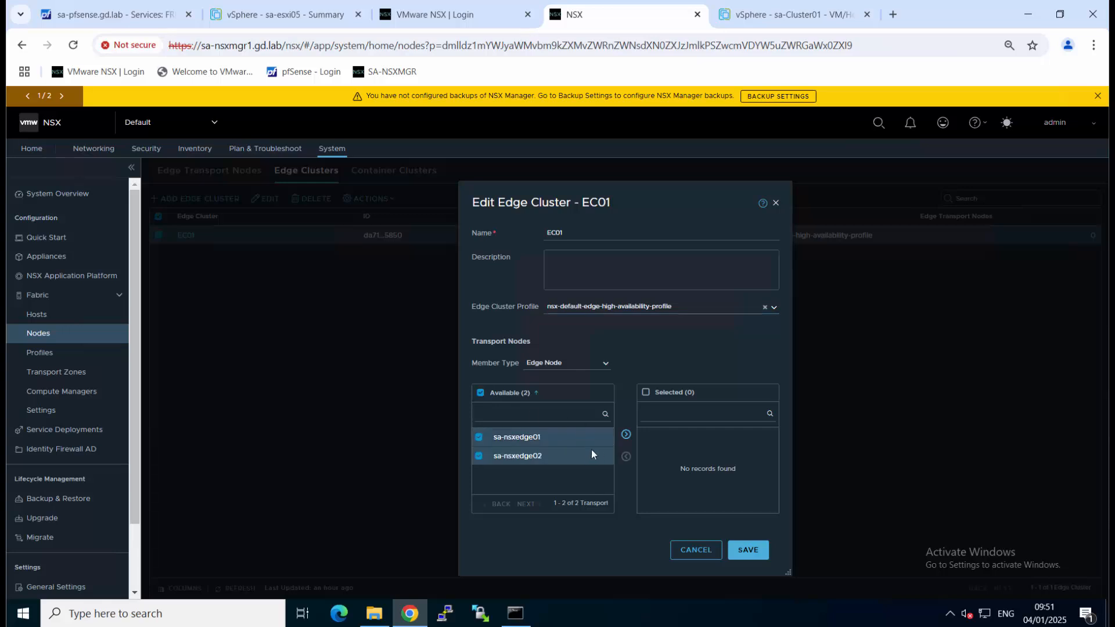
{"action": "left_click", "coordinate": [626, 435]}
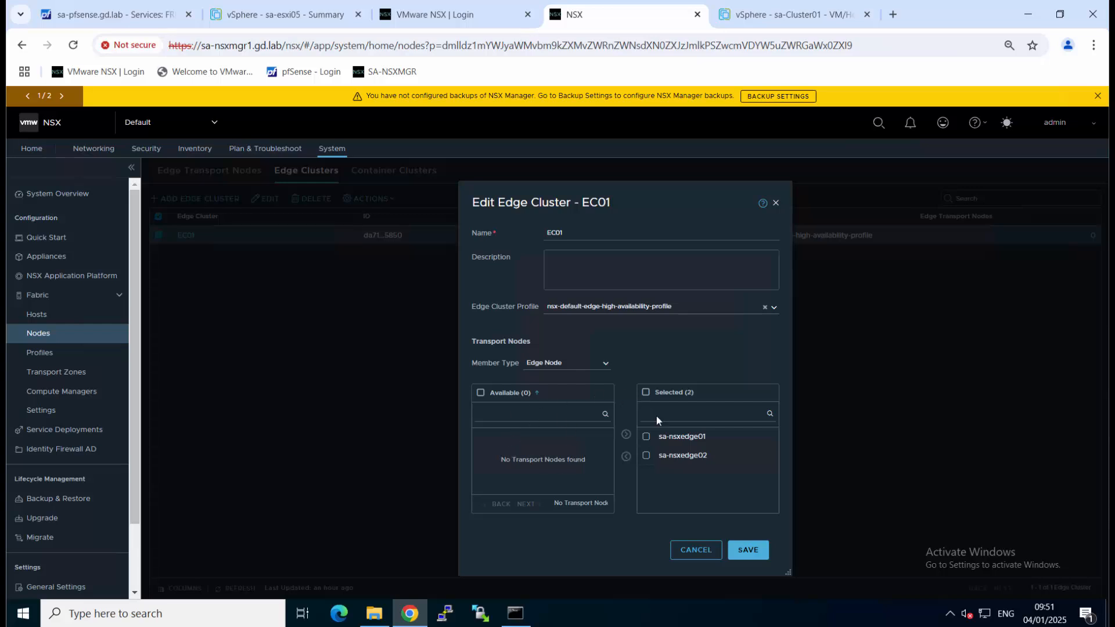
{"action": "left_click", "coordinate": [752, 550]}
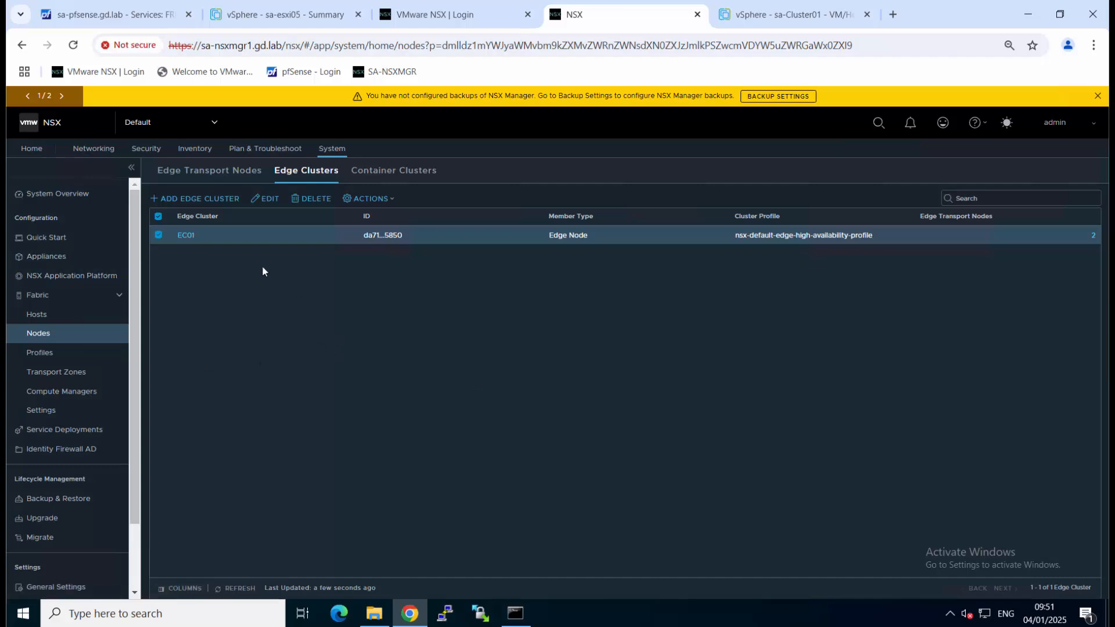
Step: Create a Tier-0 gateway named T0-GW with HA mode Active Active on edge cluster EC01, without continuing its configuration
{"action": "left_click", "coordinate": [93, 150]}
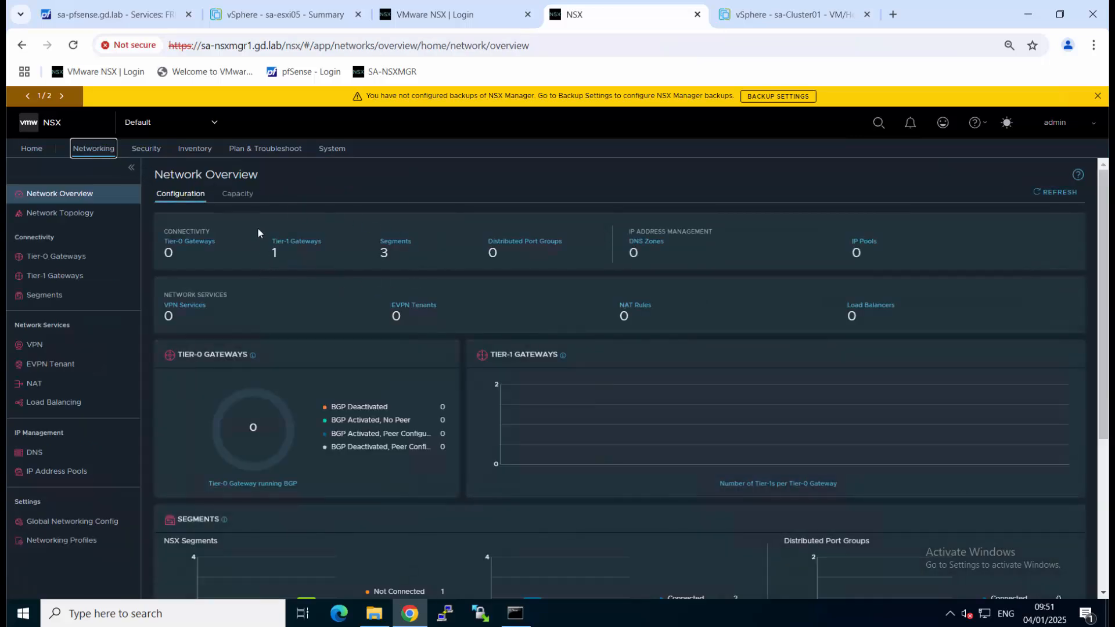
{"action": "left_click", "coordinate": [68, 257]}
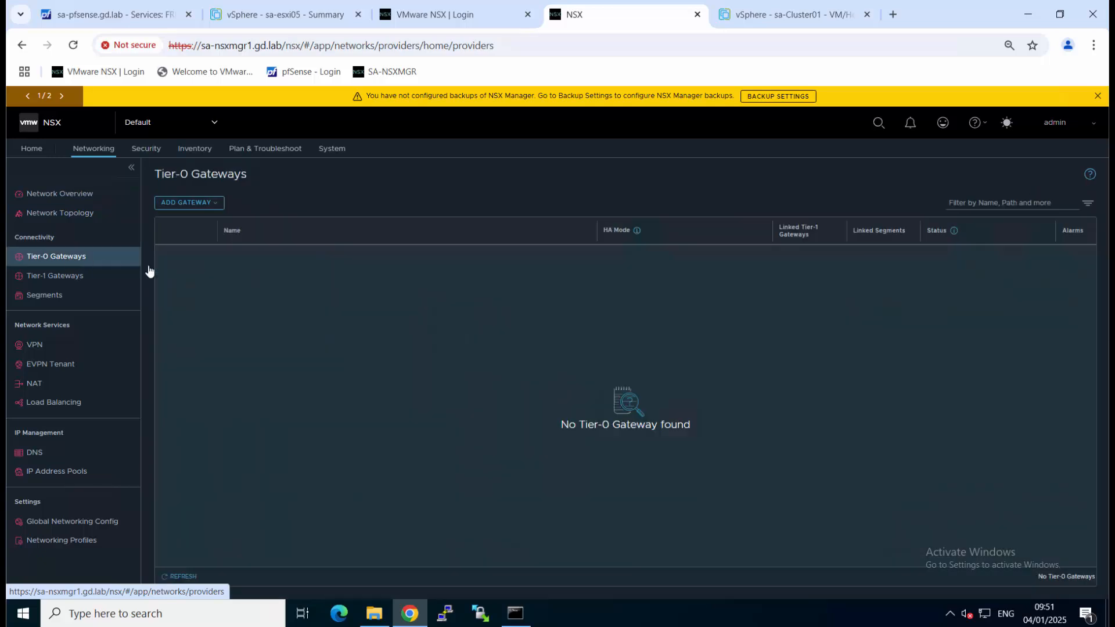
{"action": "left_click", "coordinate": [196, 203]}
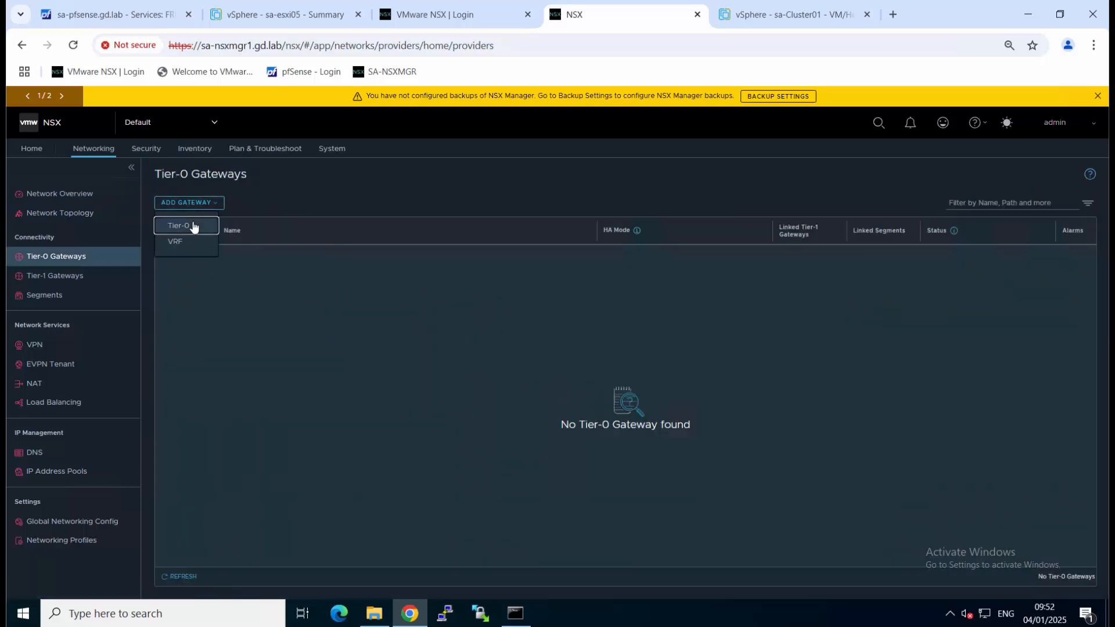
{"action": "left_click", "coordinate": [194, 226]}
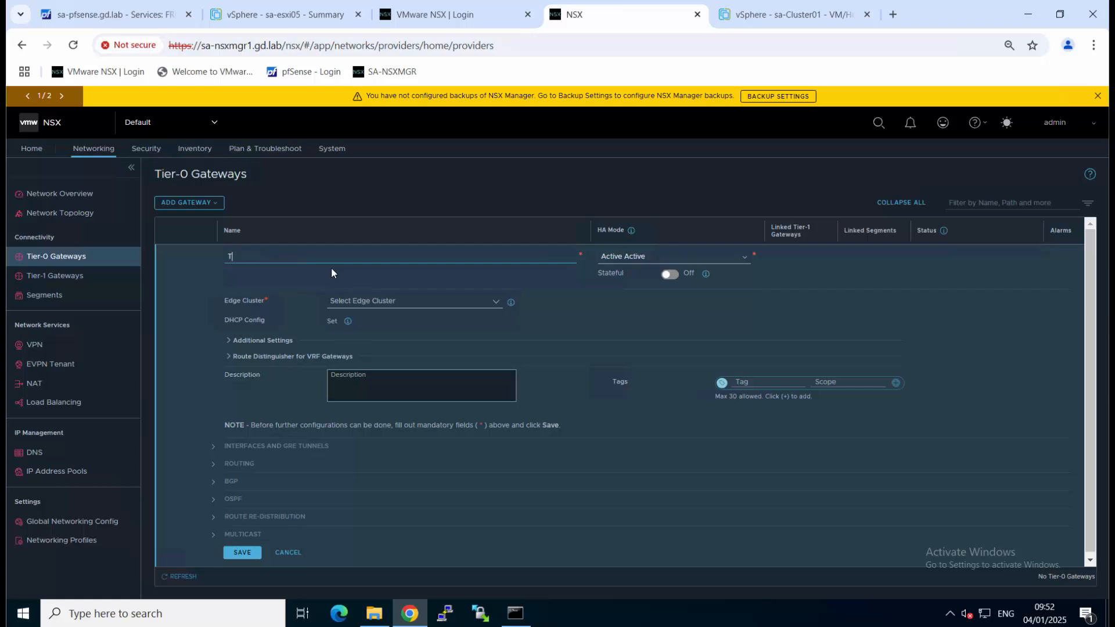
{"action": "type", "text": "T0-GW"}
{"action": "left_click", "coordinate": [622, 258]}
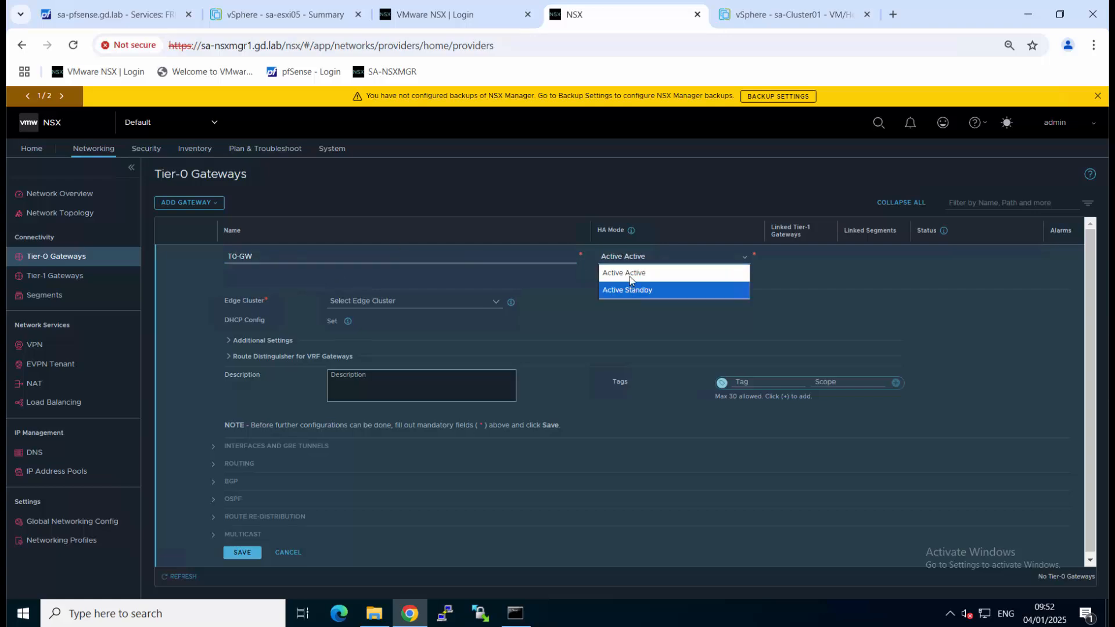
{"action": "left_click", "coordinate": [629, 276]}
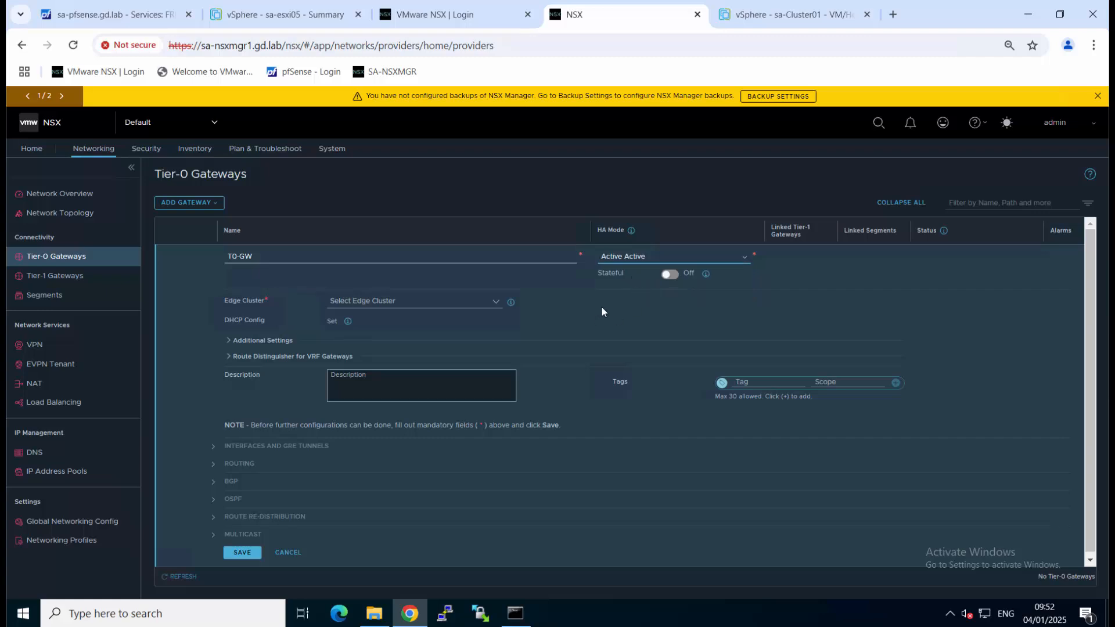
{"action": "left_click", "coordinate": [394, 301]}
{"action": "left_click", "coordinate": [345, 320]}
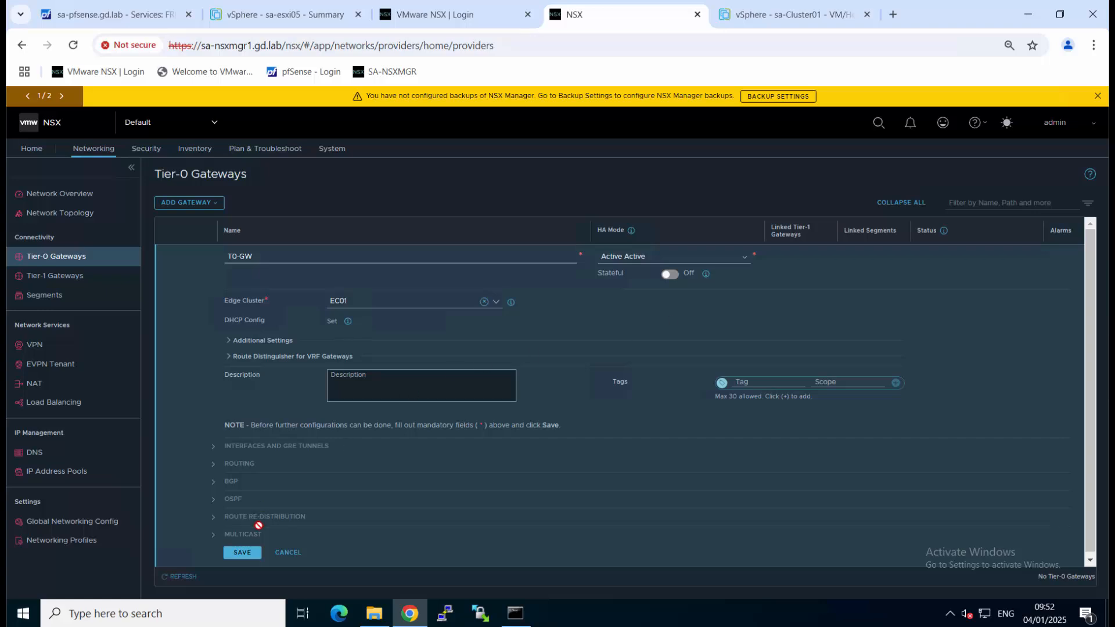
{"action": "left_click", "coordinate": [243, 554]}
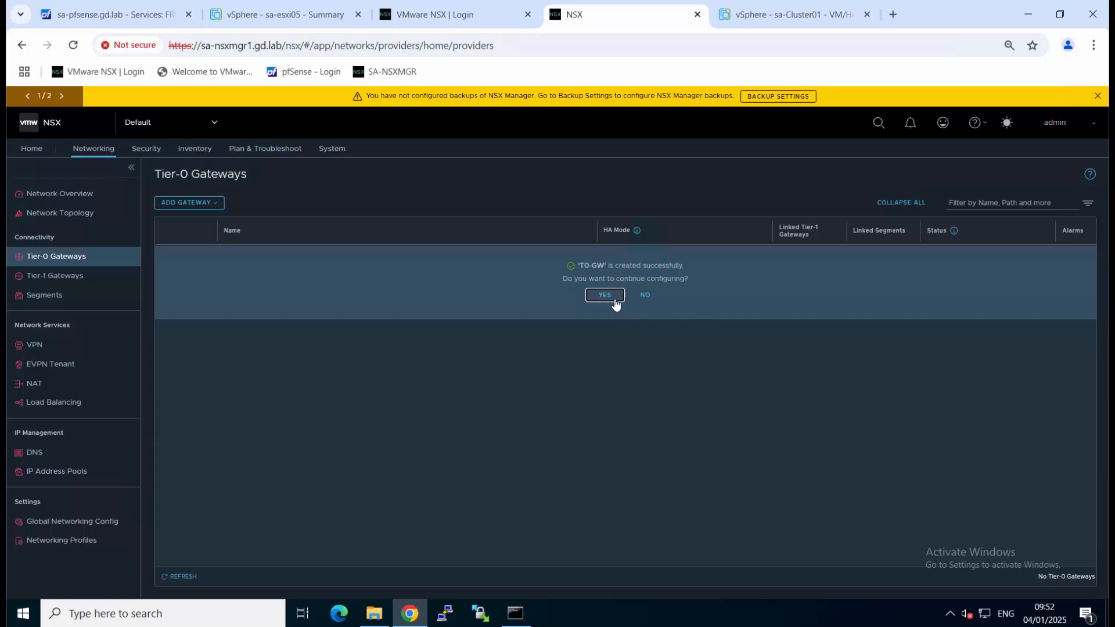
{"action": "left_click", "coordinate": [645, 299]}
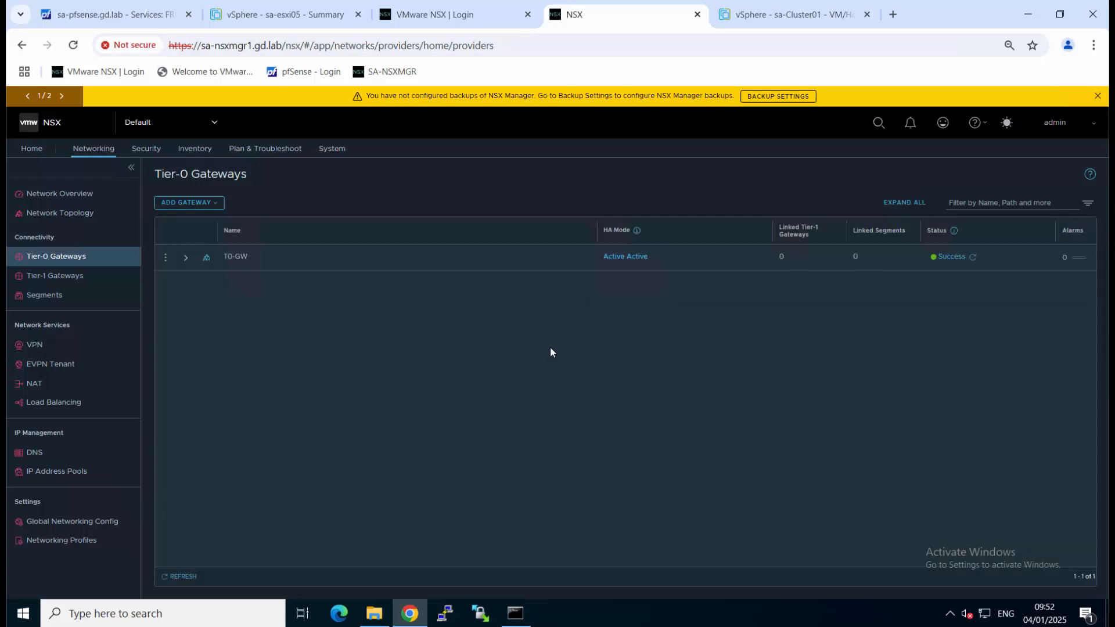
Step: Review the bgp1 segment's transport zone and VLAN settings, leaving its editor without changes
{"action": "left_click", "coordinate": [63, 305]}
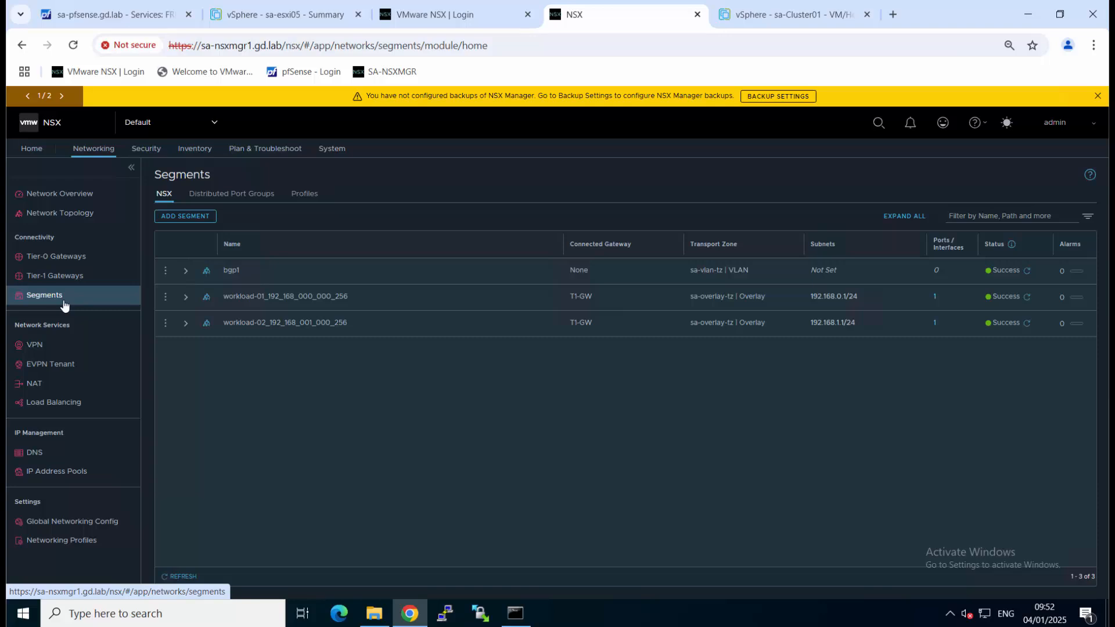
{"action": "left_click", "coordinate": [186, 271]}
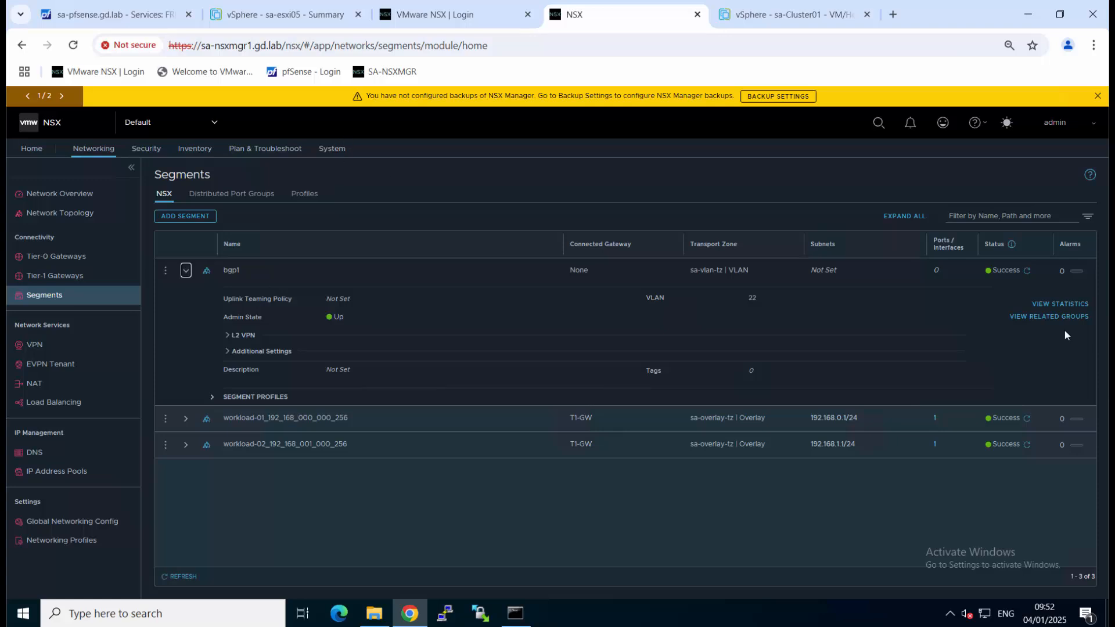
{"action": "left_click", "coordinate": [165, 271]}
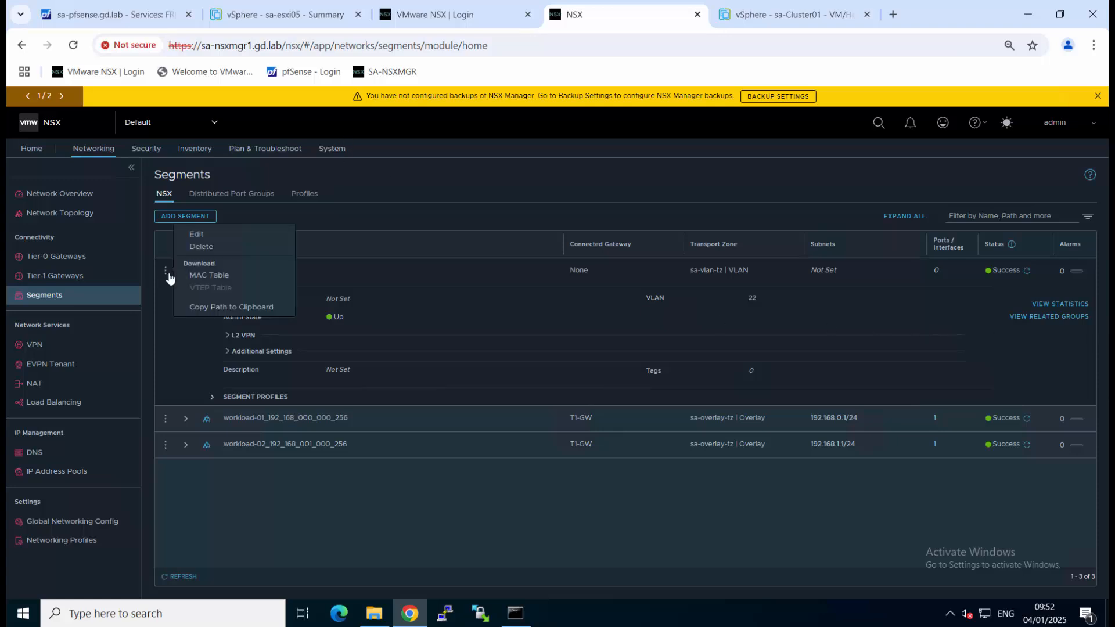
{"action": "left_click", "coordinate": [232, 235]}
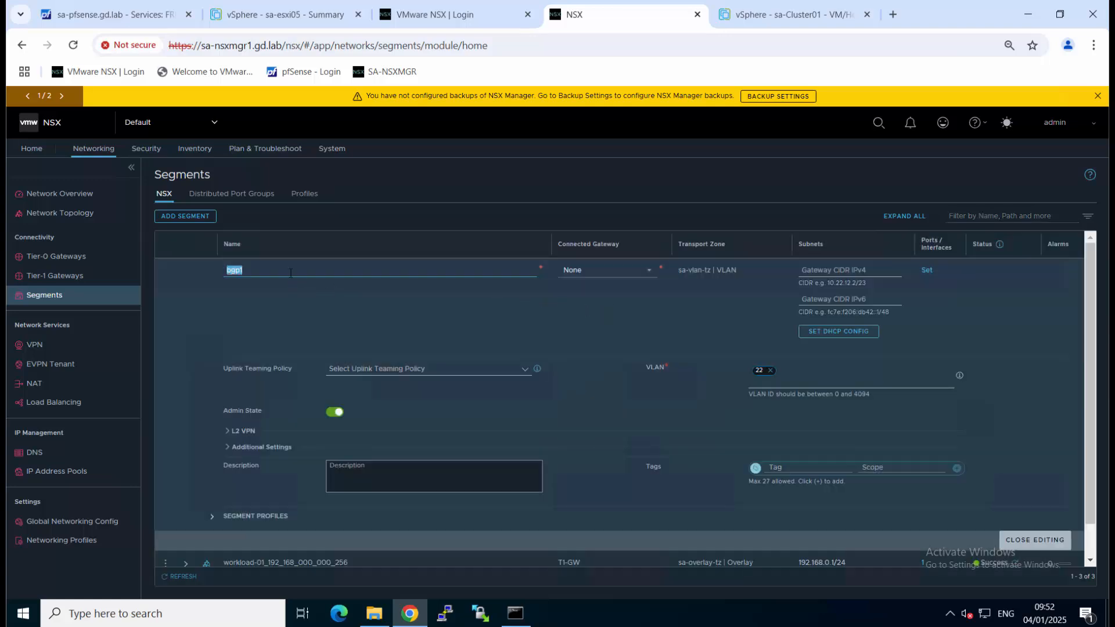
{"action": "left_click", "coordinate": [291, 273]}
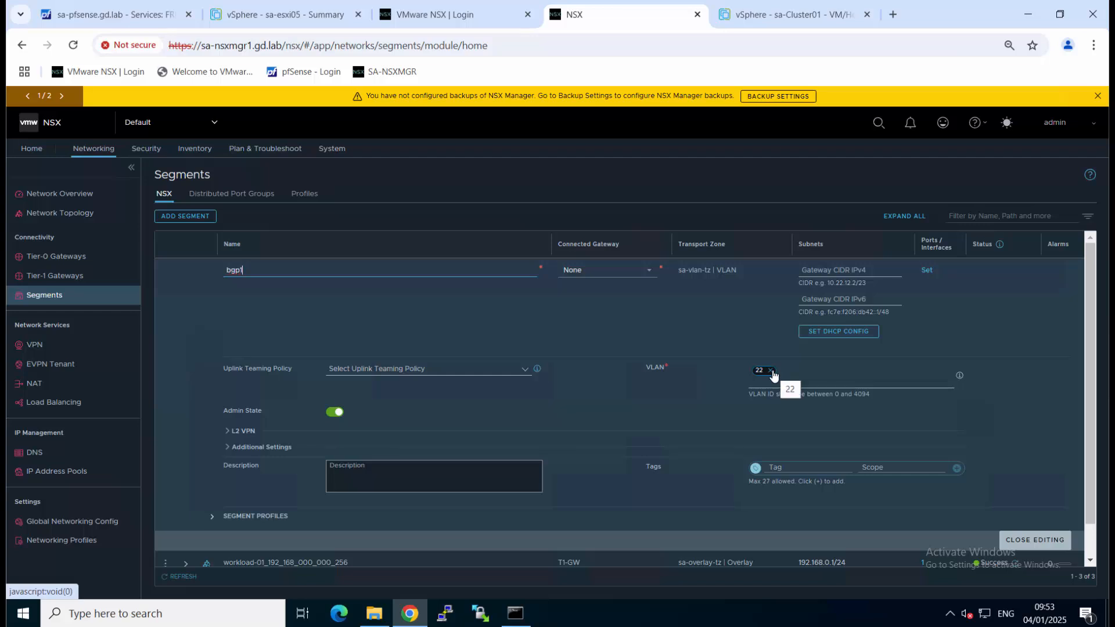
{"action": "left_click", "coordinate": [1033, 540]}
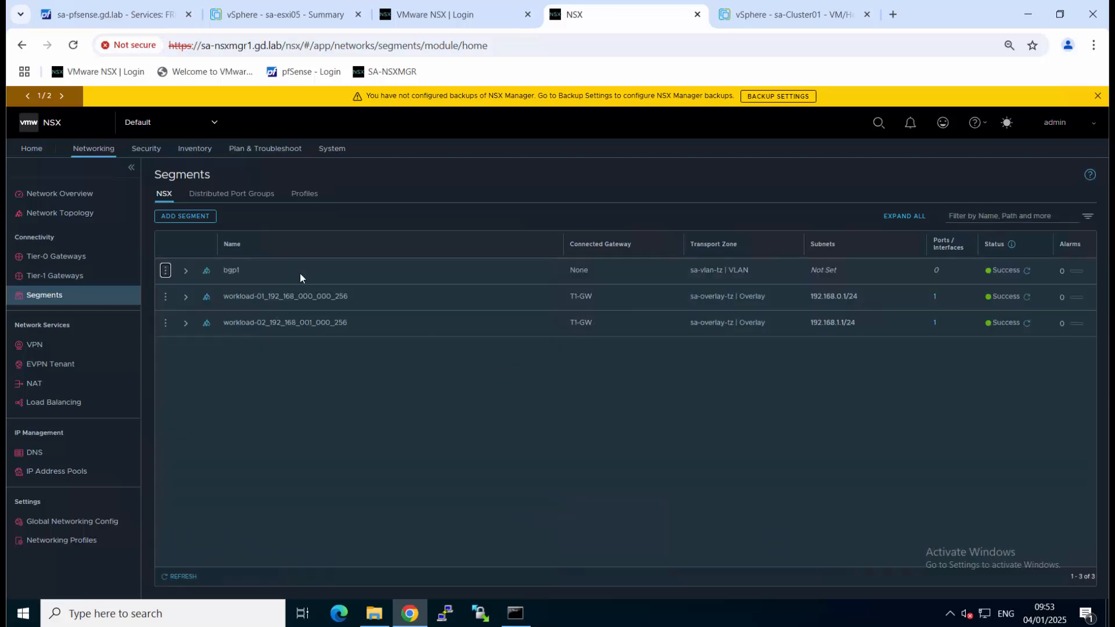
Step: Create a segment named bgp2 in transport zone sa-vlan-tz with VLAN 23 and save it
{"action": "left_click", "coordinate": [175, 217]}
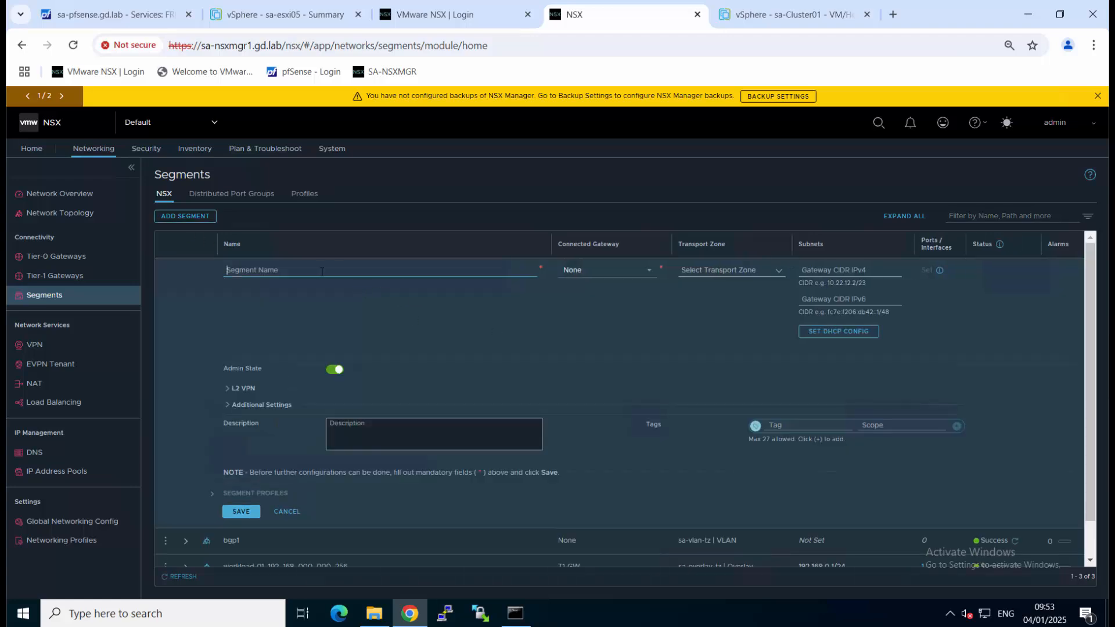
{"action": "type", "text": "bgp2"}
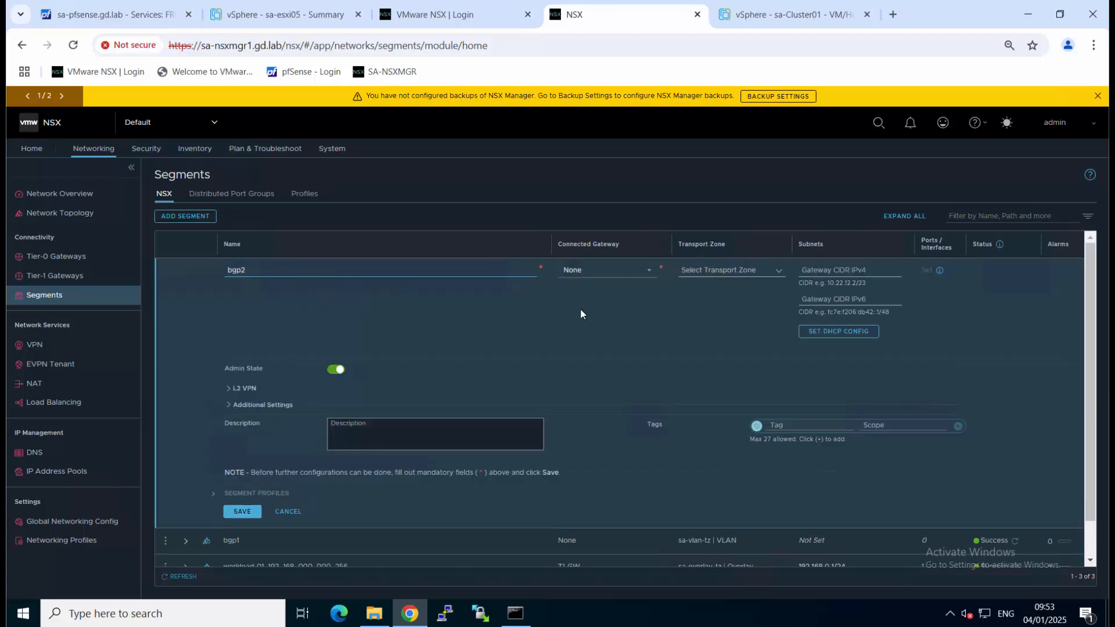
{"action": "left_click", "coordinate": [722, 271]}
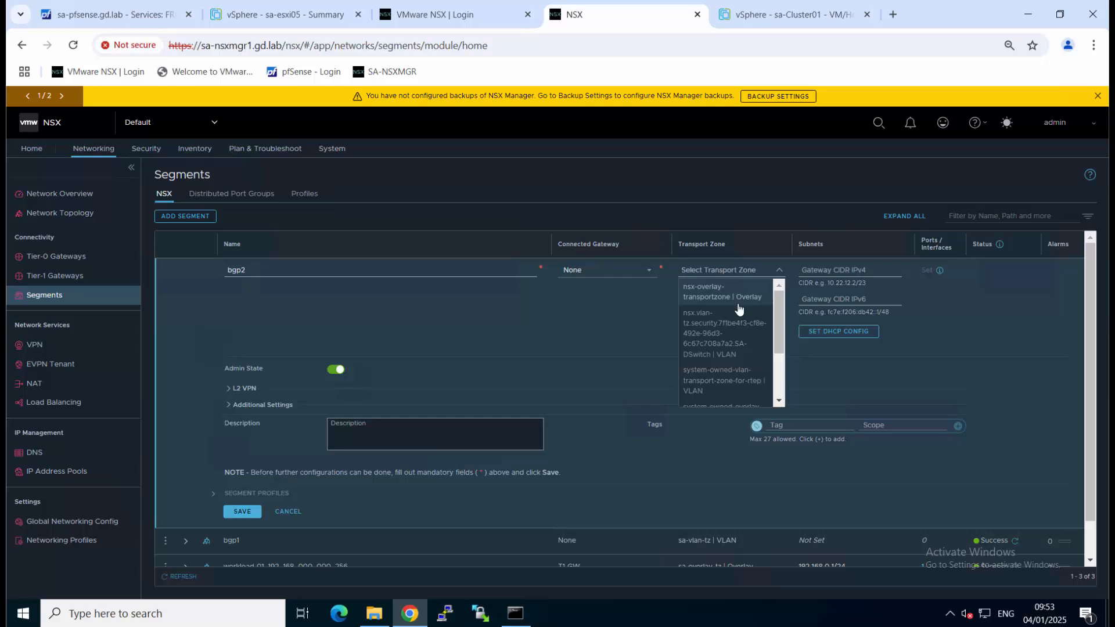
{"action": "scroll", "coordinate": [729, 368], "scroll_direction": "down", "scroll_amount": 2}
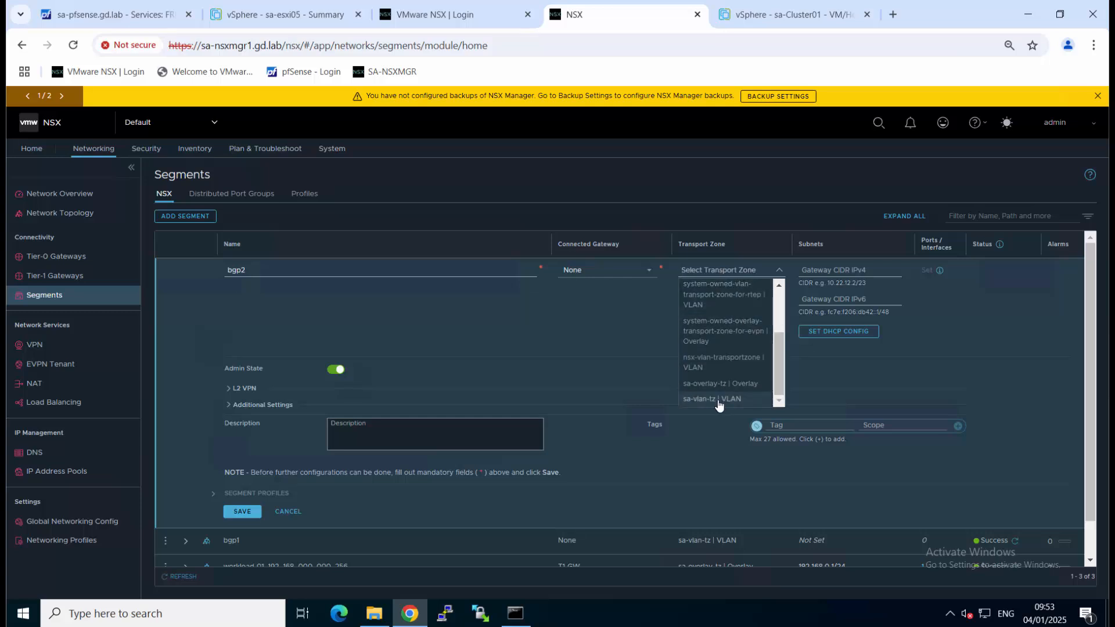
{"action": "left_click", "coordinate": [722, 399]}
{"action": "left_click", "coordinate": [783, 375]}
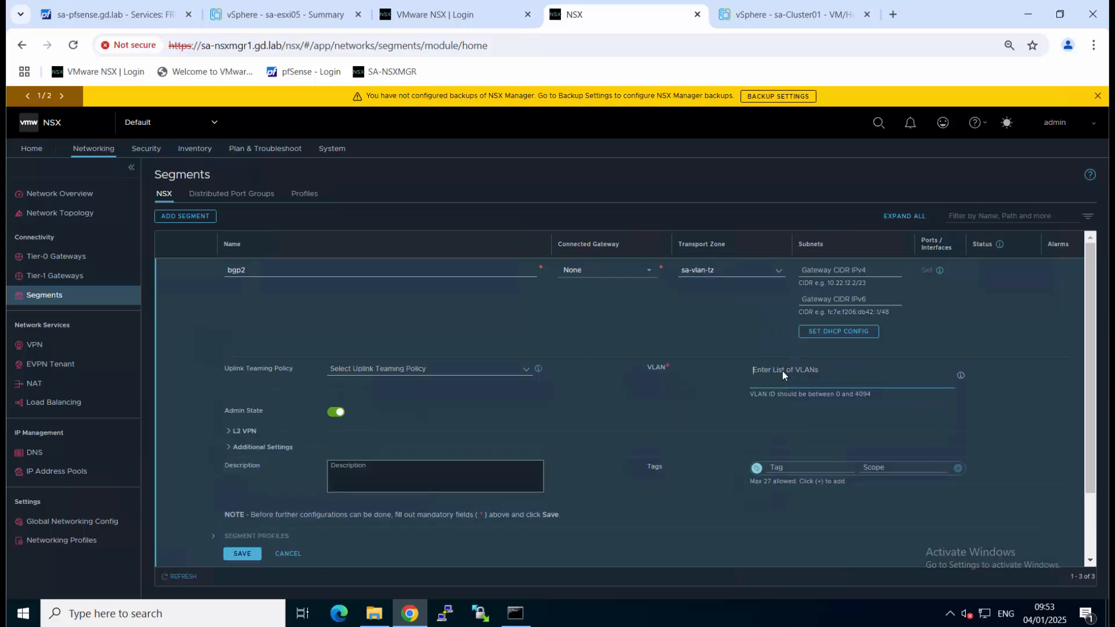
{"action": "type", "text": "23"}
{"action": "left_click", "coordinate": [243, 554]}
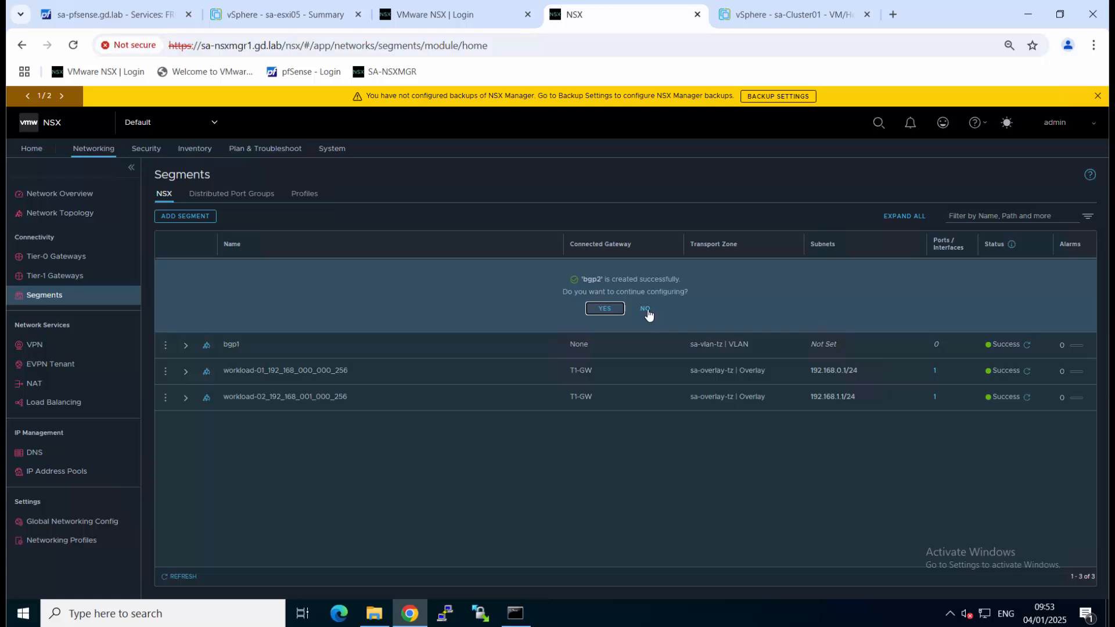
Step: Finish creating the bgp2 segment without continuing its configuration
{"action": "left_click", "coordinate": [646, 309]}
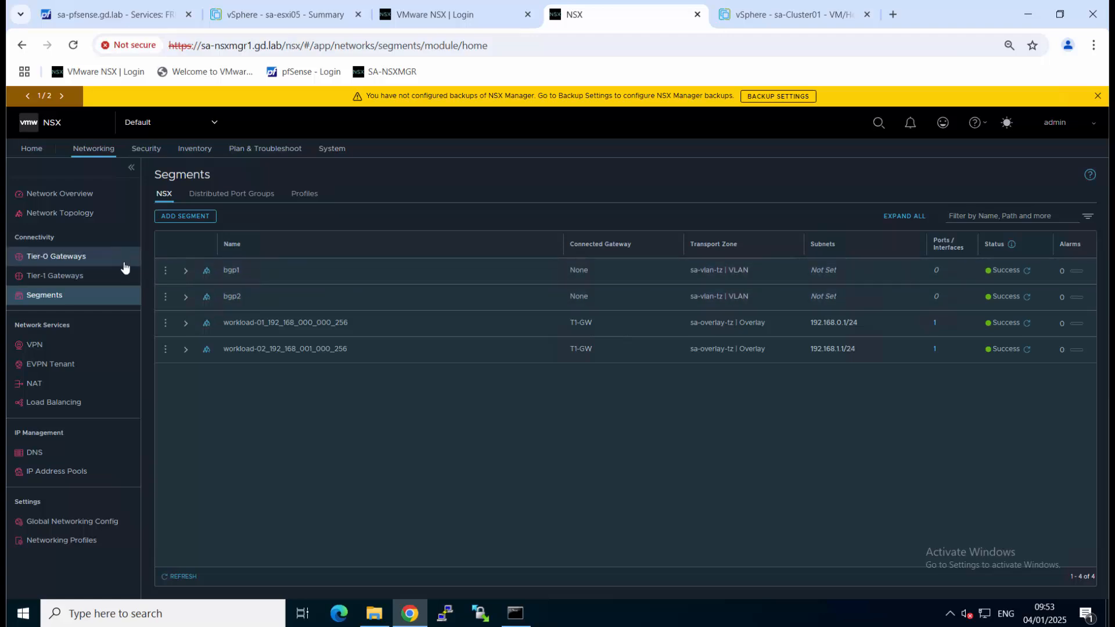
Step: Switch to pfSense and review the VLAN tags and interface assignments for the BGP1 and BGP2 networks
{"action": "left_click", "coordinate": [111, 15]}
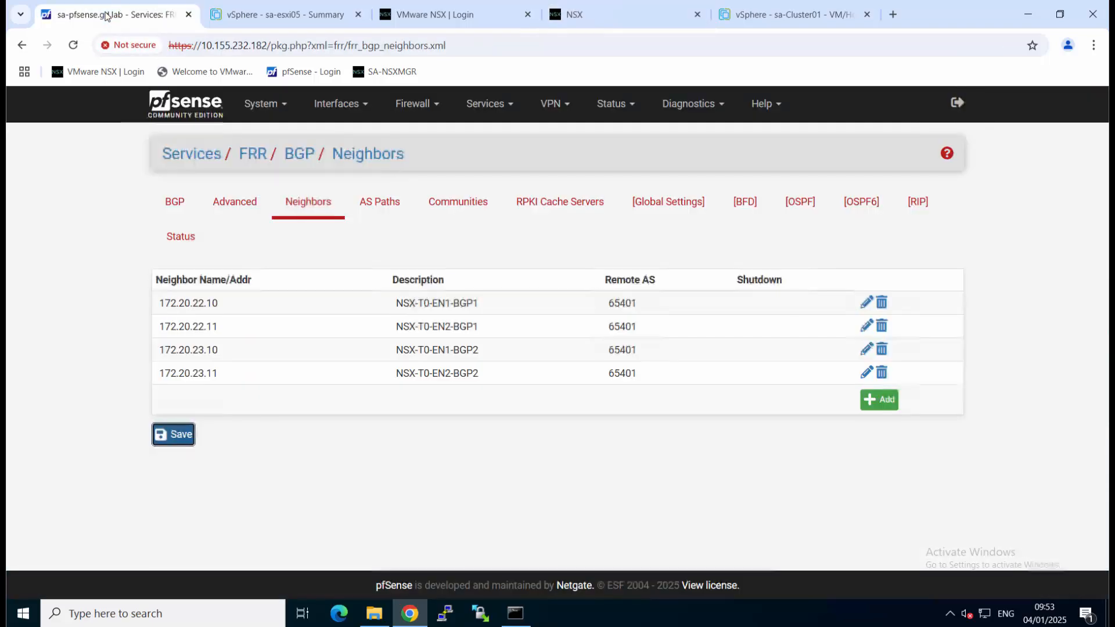
{"action": "left_click", "coordinate": [314, 104]}
{"action": "left_click", "coordinate": [348, 140]}
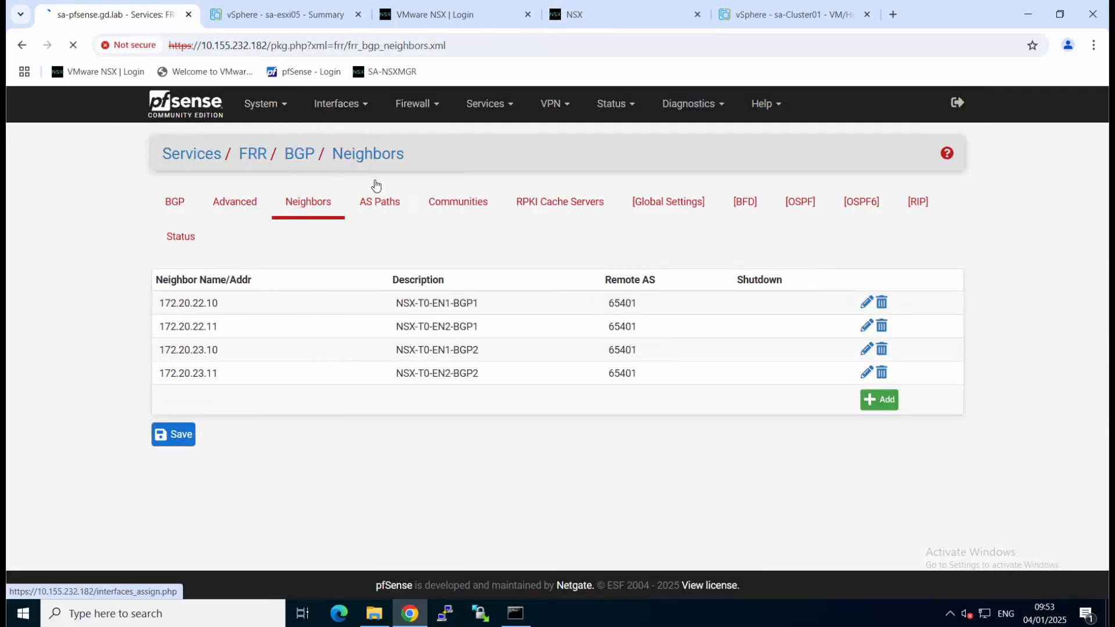
{"action": "left_click", "coordinate": [469, 205]}
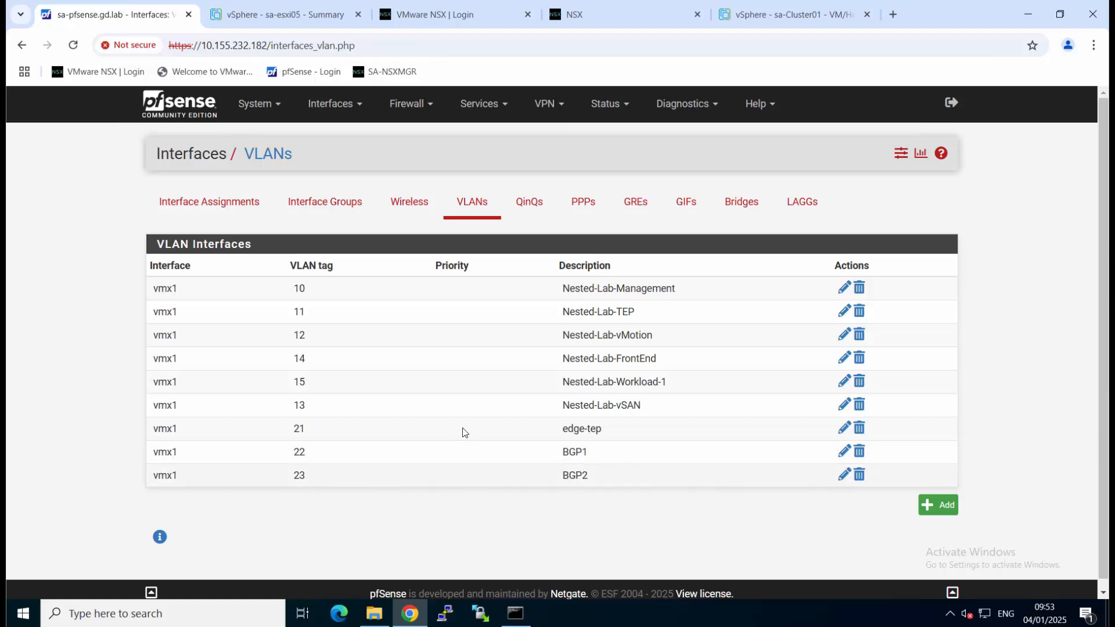
{"action": "left_click", "coordinate": [223, 204]}
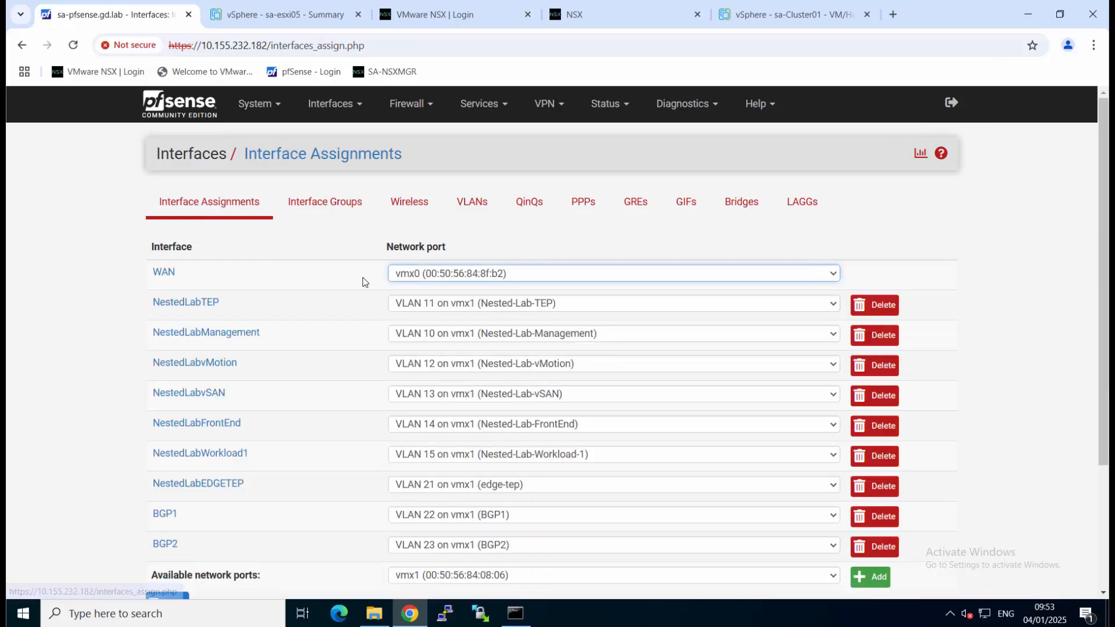
{"action": "scroll", "coordinate": [438, 410], "scroll_direction": "down", "scroll_amount": 2}
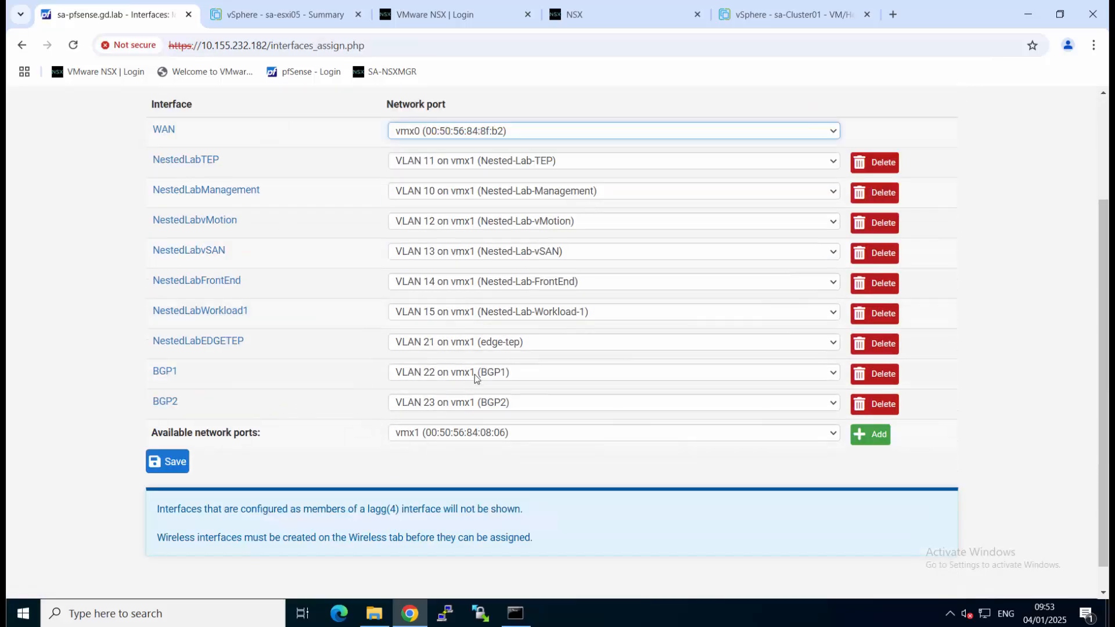
Step: Examine the static IPv4 addresses configured on the BGP1 and BGP2 interfaces
{"action": "left_click", "coordinate": [168, 372]}
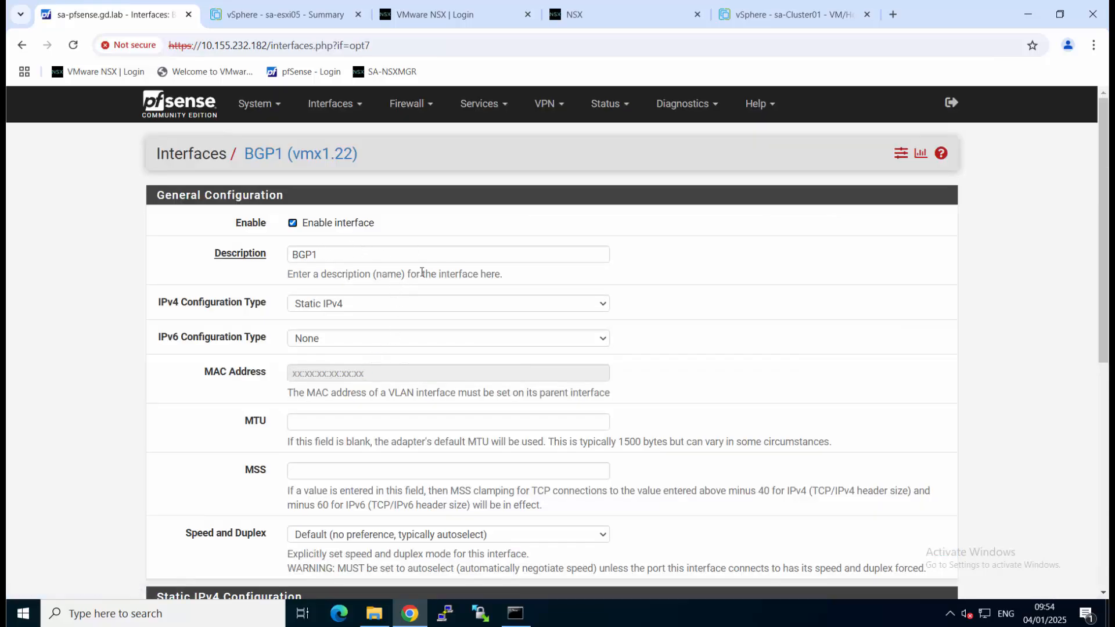
{"action": "scroll", "coordinate": [430, 279], "scroll_direction": "down", "scroll_amount": 2}
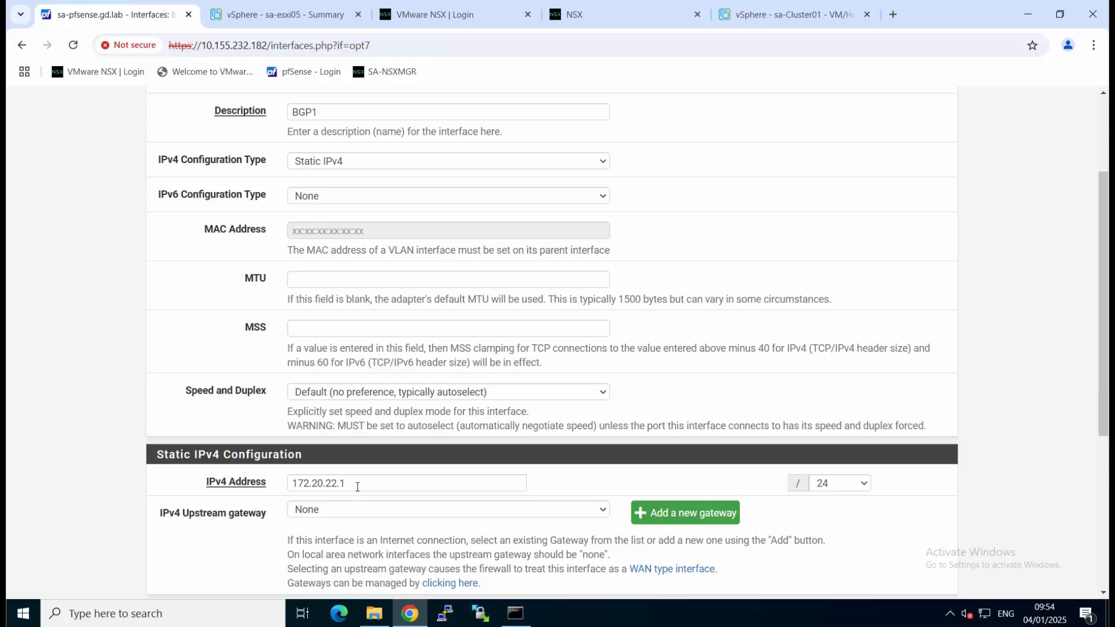
{"action": "double_click", "coordinate": [356, 486]}
{"action": "scroll", "coordinate": [302, 254], "scroll_direction": "up", "scroll_amount": 2}
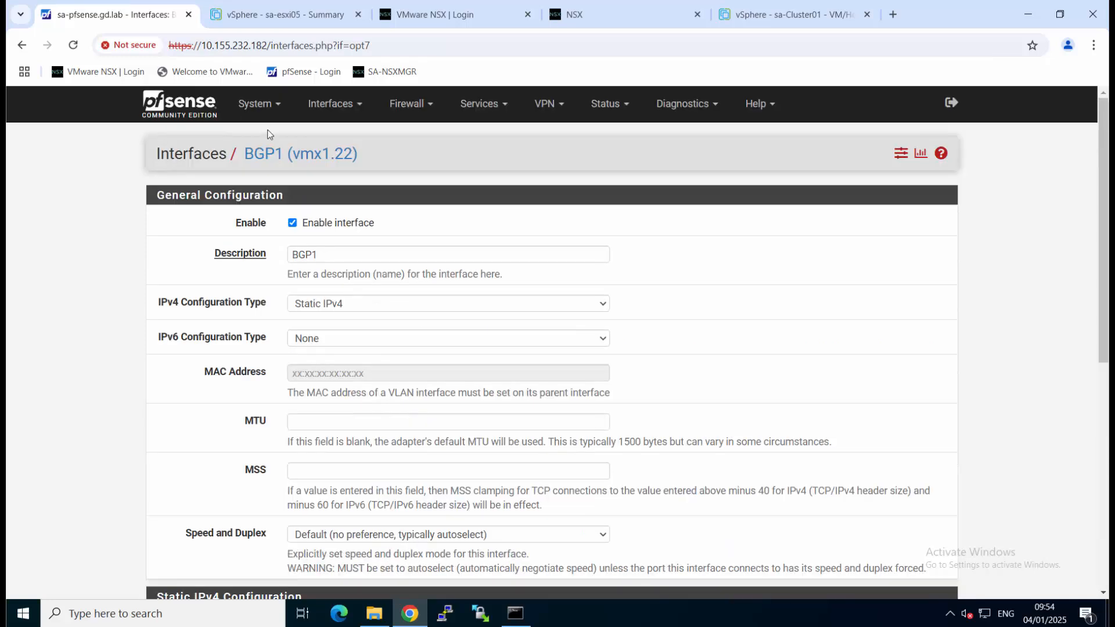
{"action": "left_click", "coordinate": [331, 108]}
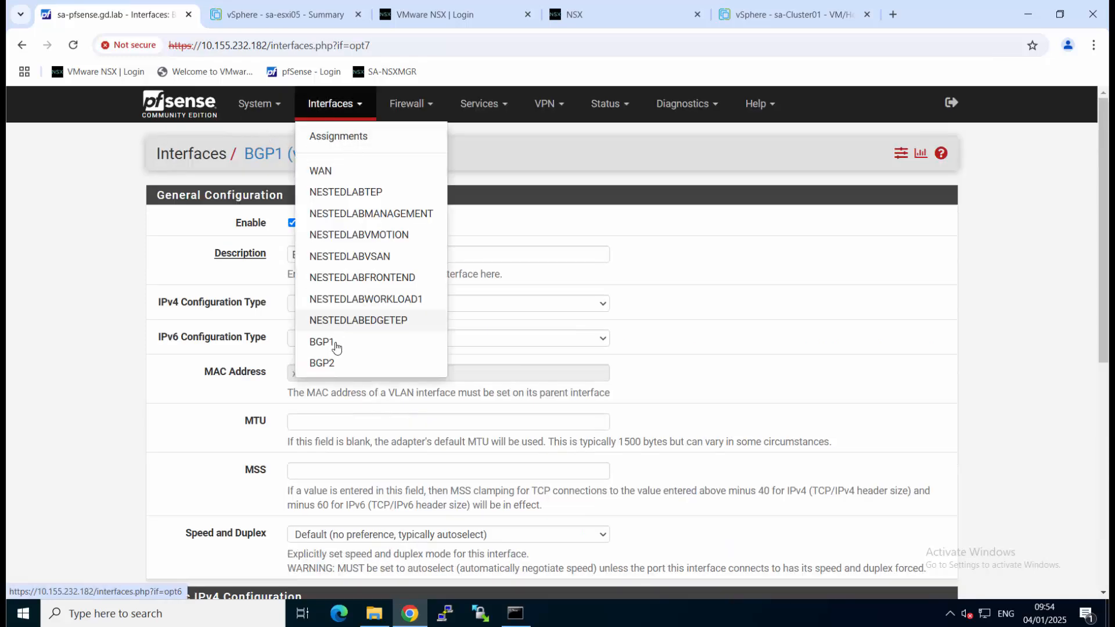
{"action": "left_click", "coordinate": [337, 361]}
{"action": "scroll", "coordinate": [518, 322], "scroll_direction": "down", "scroll_amount": 4}
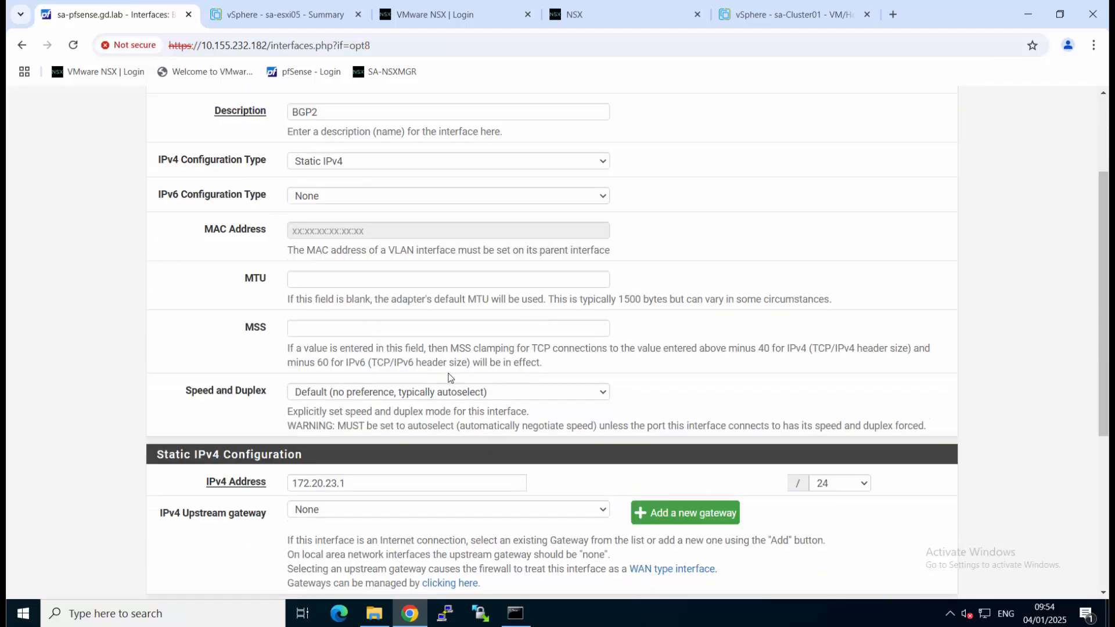
{"action": "double_click", "coordinate": [363, 410]}
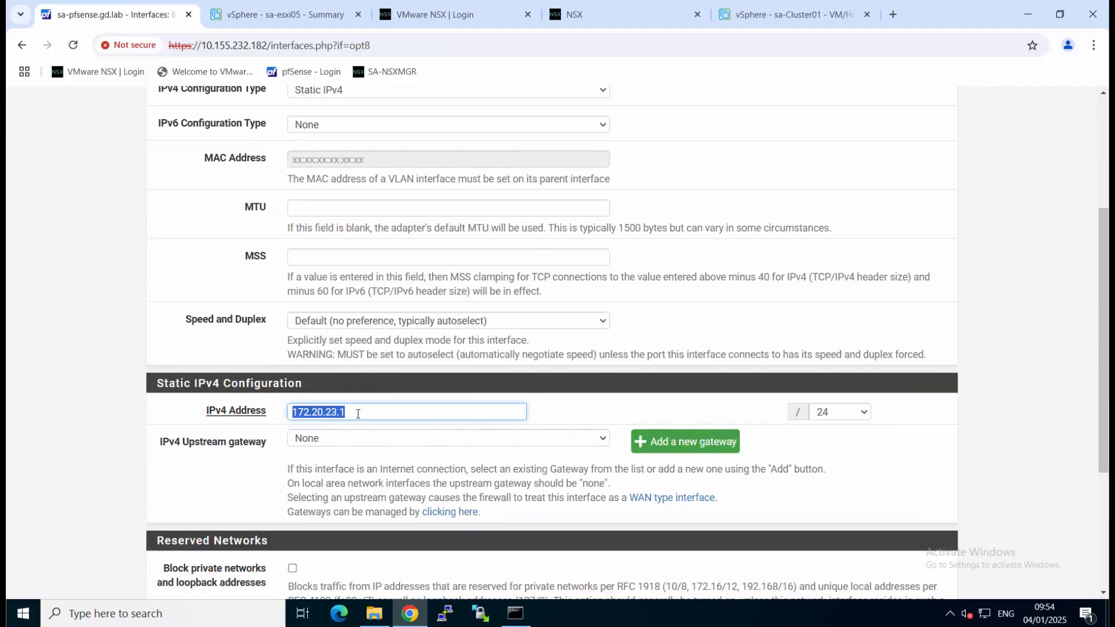
{"action": "left_click", "coordinate": [479, 419]}
{"action": "scroll", "coordinate": [548, 401], "scroll_direction": "up", "scroll_amount": 4}
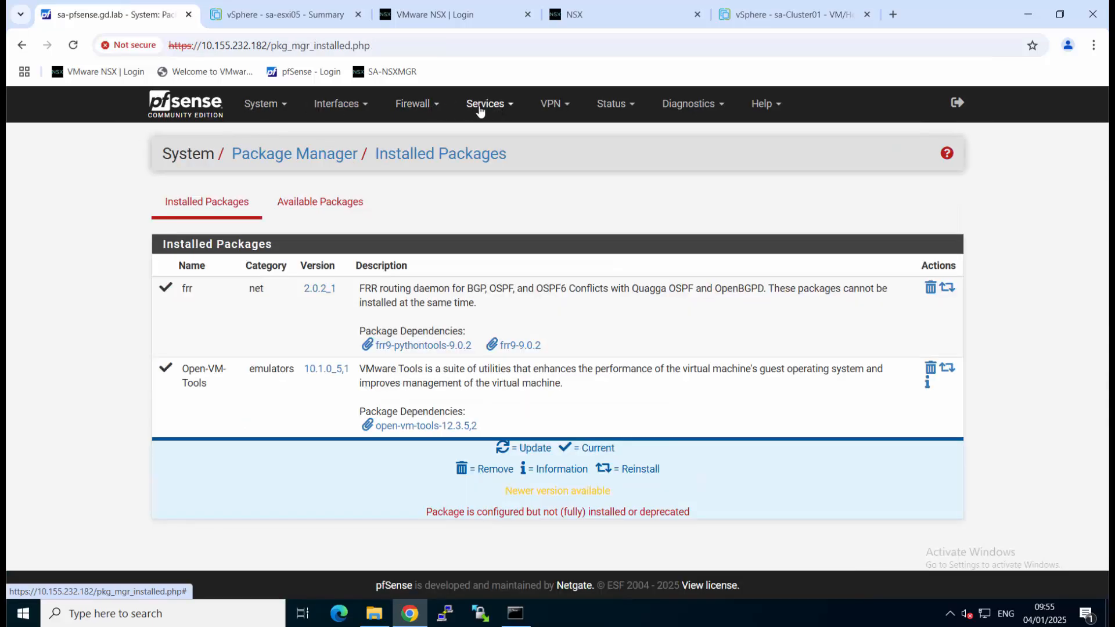
Step: Review the FRR BGP router settings, including the local AS, router ID and network distribution options
{"action": "left_click", "coordinate": [500, 106]}
{"action": "left_click", "coordinate": [501, 329]}
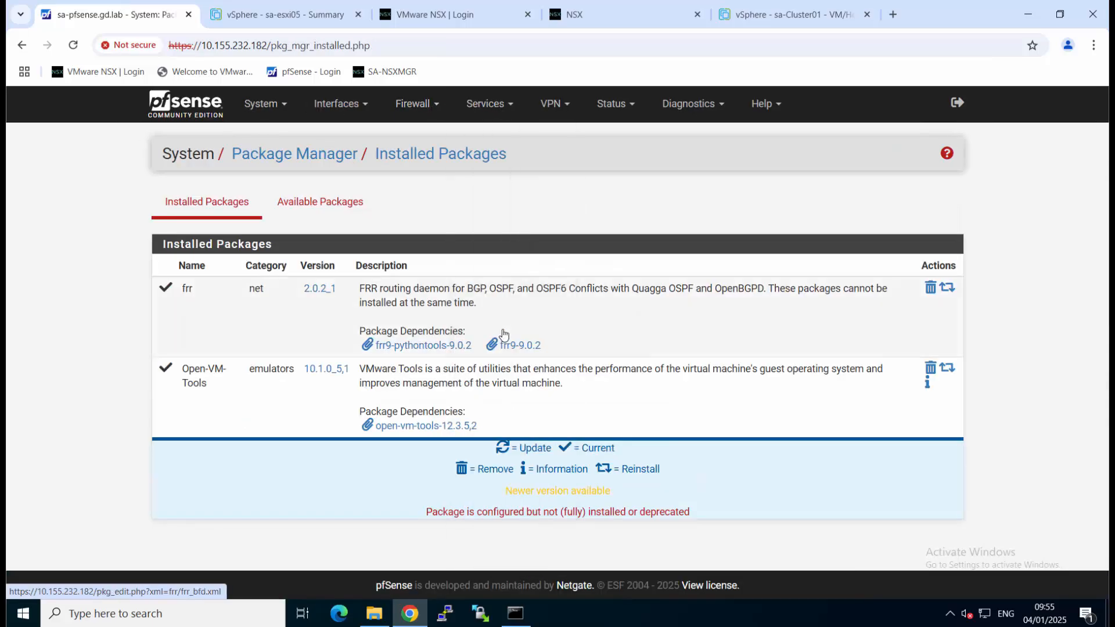
{"action": "left_click", "coordinate": [483, 107]}
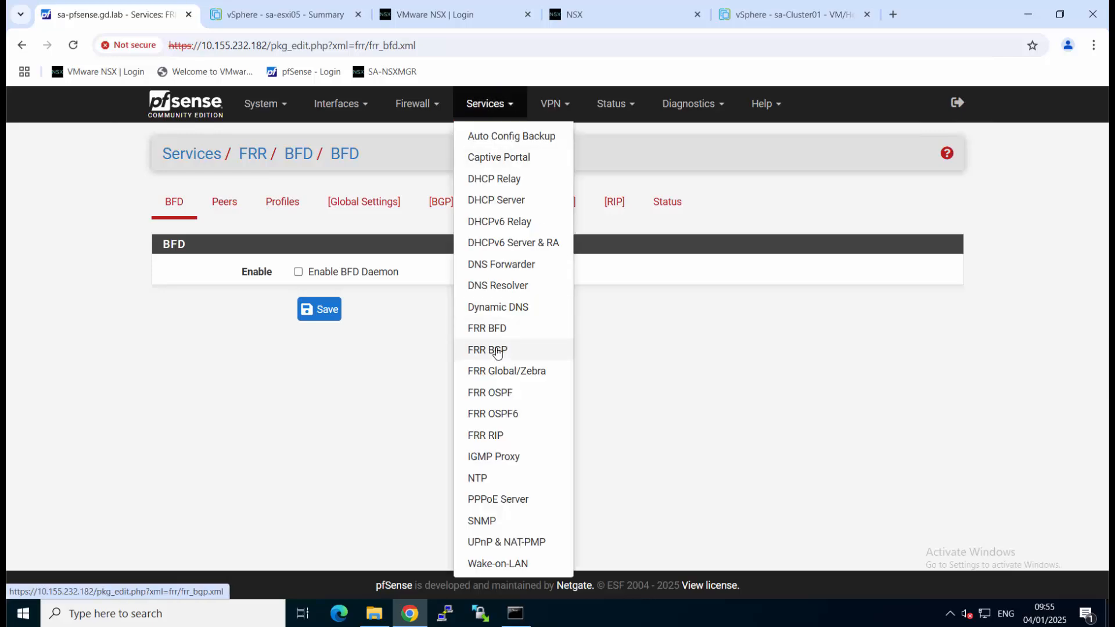
{"action": "left_click", "coordinate": [499, 349]}
{"action": "scroll", "coordinate": [426, 271], "scroll_direction": "down", "scroll_amount": 1}
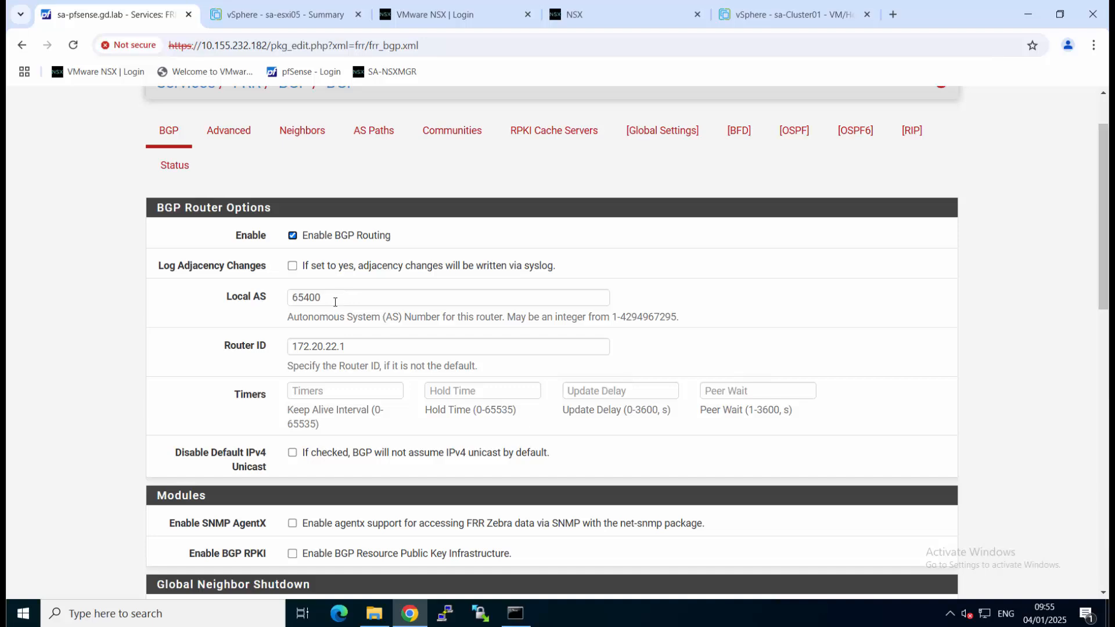
{"action": "scroll", "coordinate": [332, 299], "scroll_direction": "down", "scroll_amount": 1}
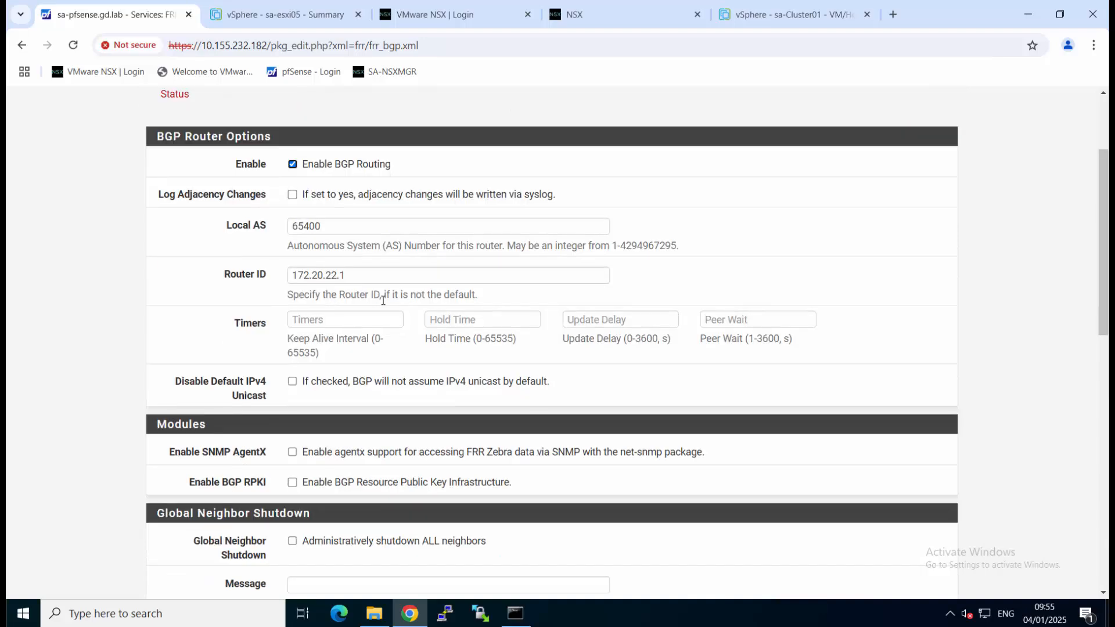
{"action": "left_click_drag", "start_coordinate": [367, 274], "coordinate": [232, 281]}
{"action": "left_click", "coordinate": [187, 312]}
{"action": "scroll", "coordinate": [305, 348], "scroll_direction": "down", "scroll_amount": 5}
{"action": "scroll", "coordinate": [319, 350], "scroll_direction": "down", "scroll_amount": 5}
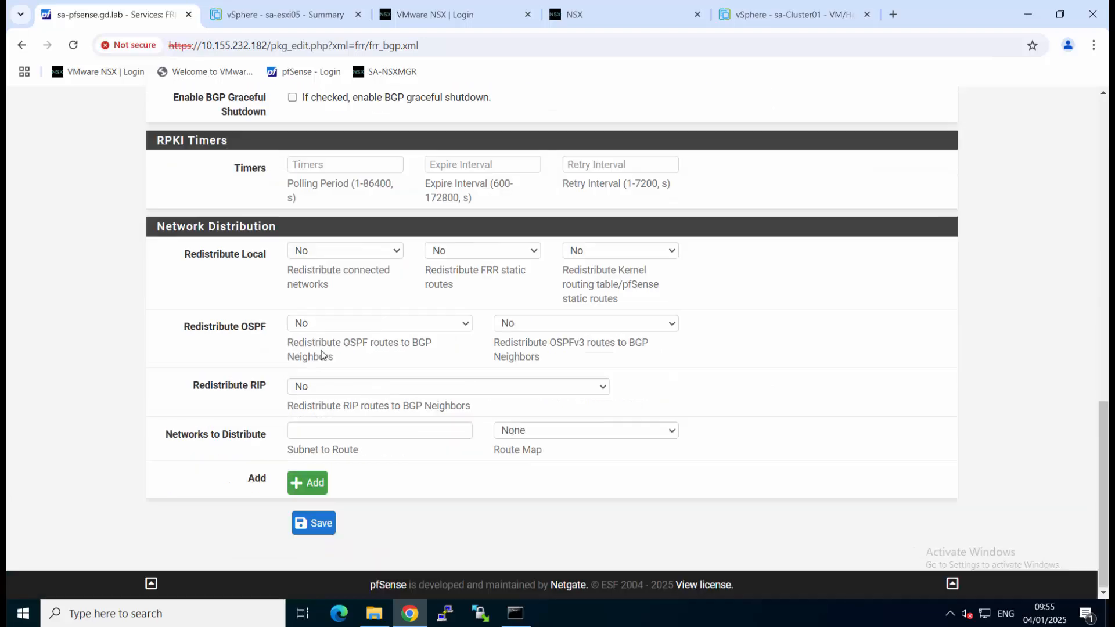
{"action": "scroll", "coordinate": [322, 351], "scroll_direction": "up", "scroll_amount": 9}
{"action": "scroll", "coordinate": [324, 354], "scroll_direction": "up", "scroll_amount": 3}
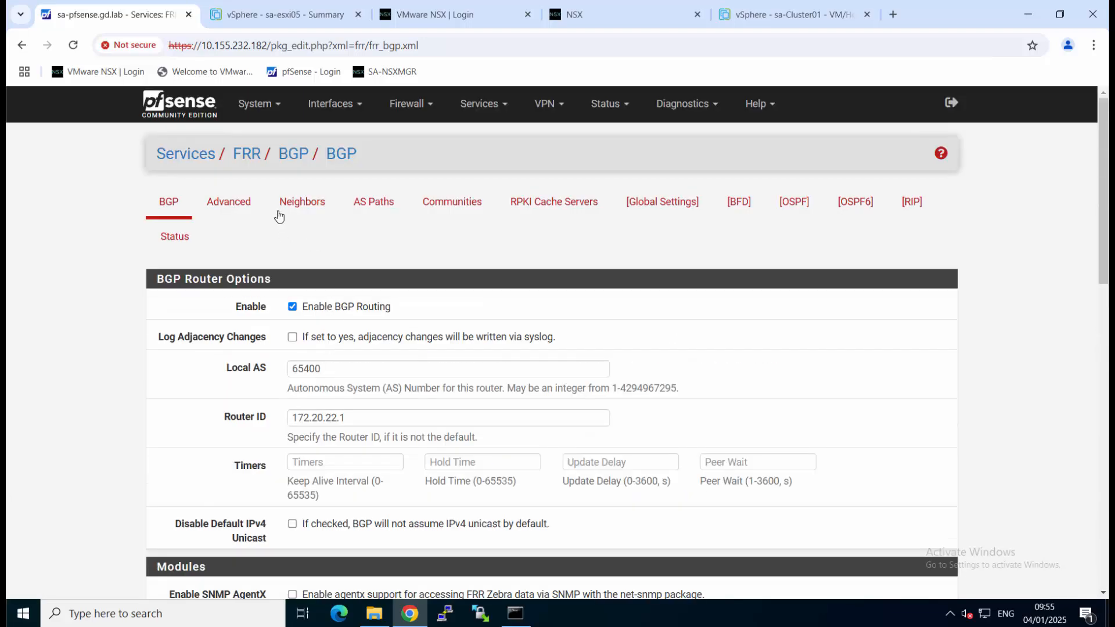
Step: Examine the addresses, descriptions and remote AS of the configured BGP neighbors
{"action": "left_click", "coordinate": [300, 203]}
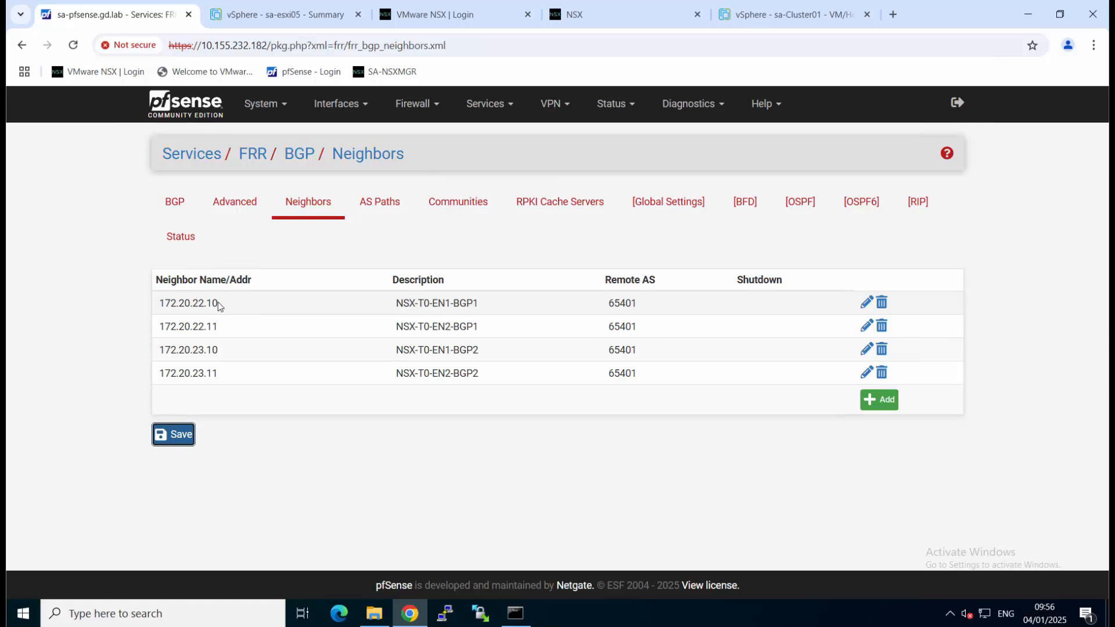
{"action": "left_click_drag", "start_coordinate": [164, 303], "coordinate": [219, 303]}
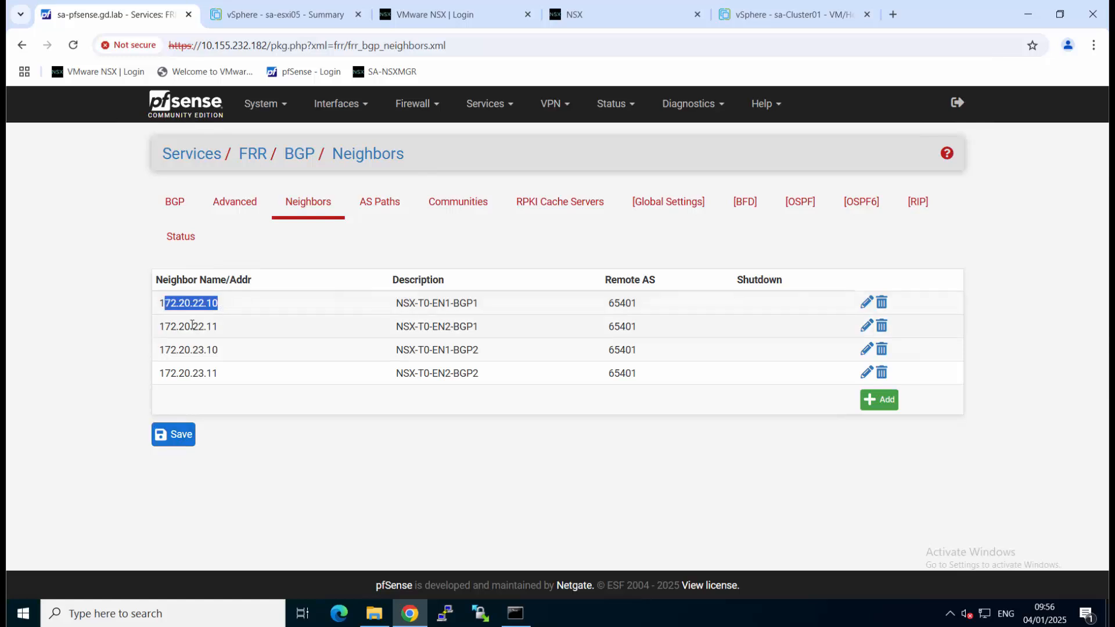
{"action": "left_click", "coordinate": [170, 328]}
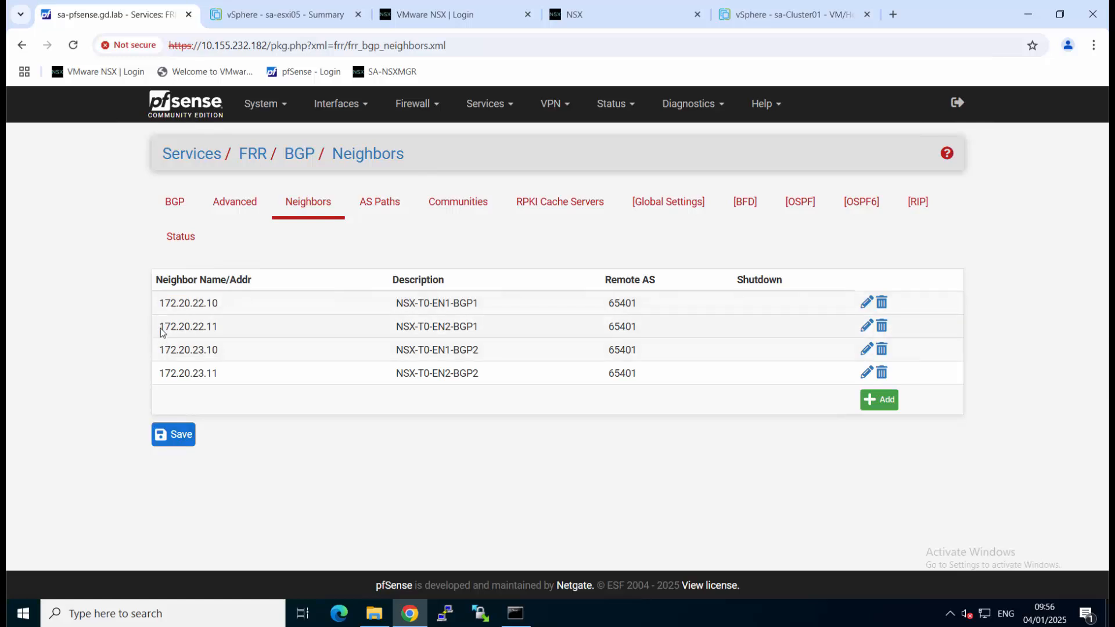
{"action": "left_click_drag", "start_coordinate": [161, 326], "coordinate": [220, 329]}
{"action": "left_click", "coordinate": [140, 343]}
{"action": "left_click_drag", "start_coordinate": [161, 350], "coordinate": [222, 350]}
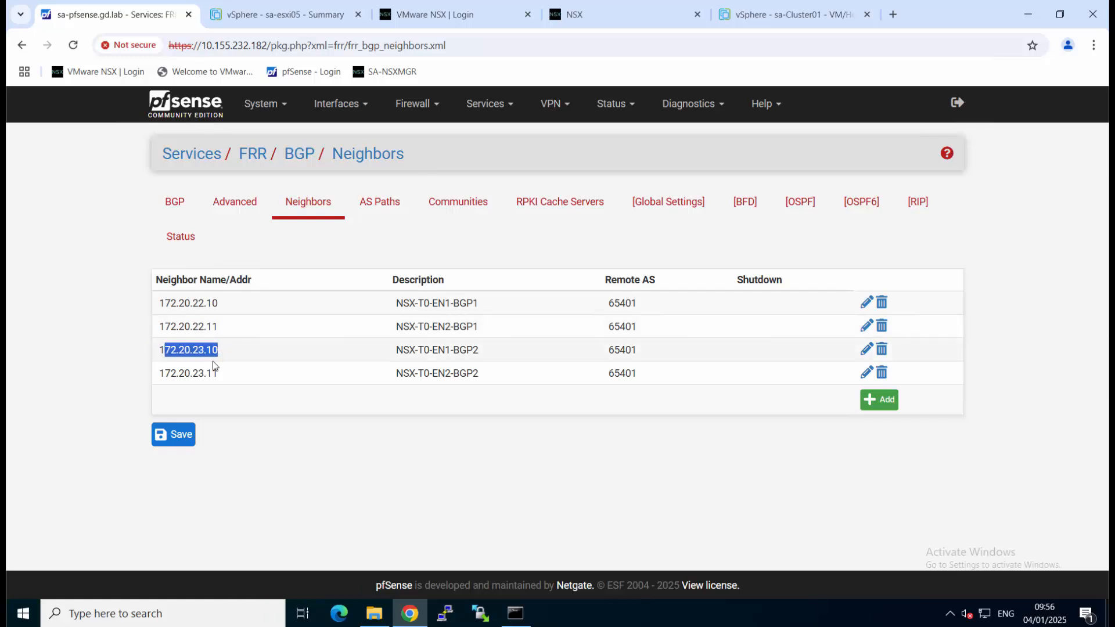
{"action": "left_click", "coordinate": [161, 373]}
{"action": "left_click_drag", "start_coordinate": [160, 373], "coordinate": [221, 375]}
{"action": "left_click", "coordinate": [416, 406]}
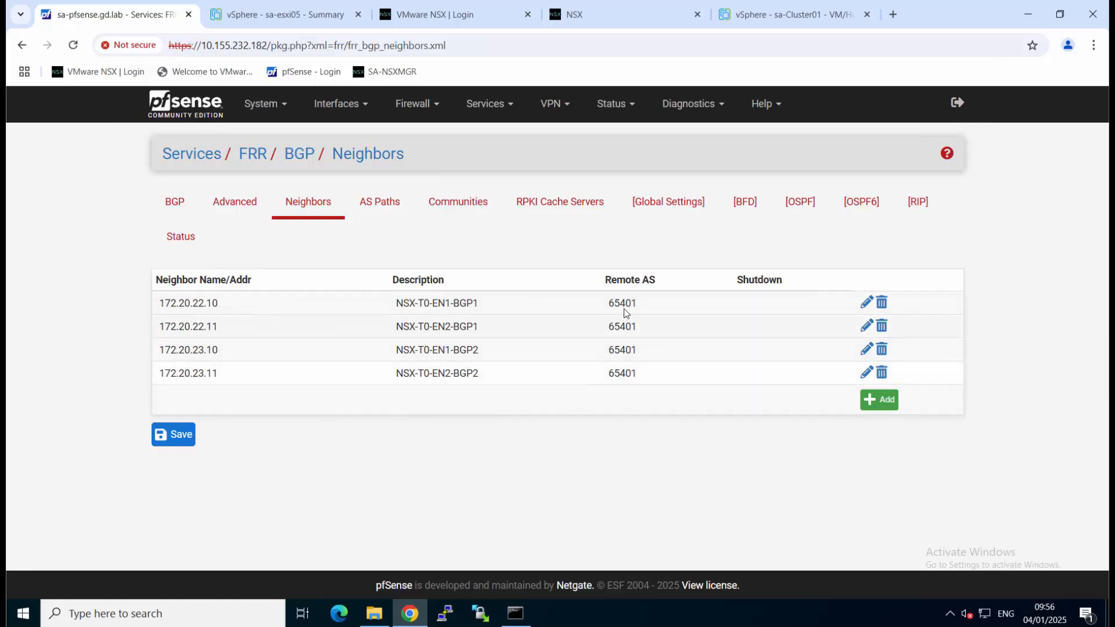
{"action": "double_click", "coordinate": [649, 280]}
{"action": "left_click", "coordinate": [633, 448]}
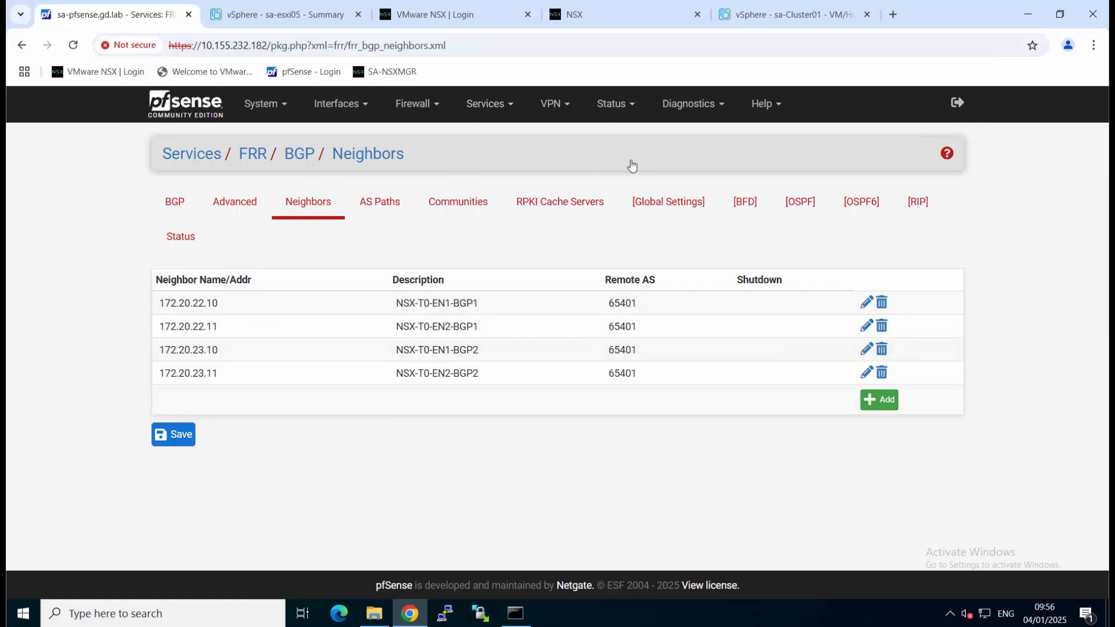
Step: Switch to NSX Manager and open the external and service interfaces of Tier-0 gateway T0-GW for editing
{"action": "left_click", "coordinate": [601, 15]}
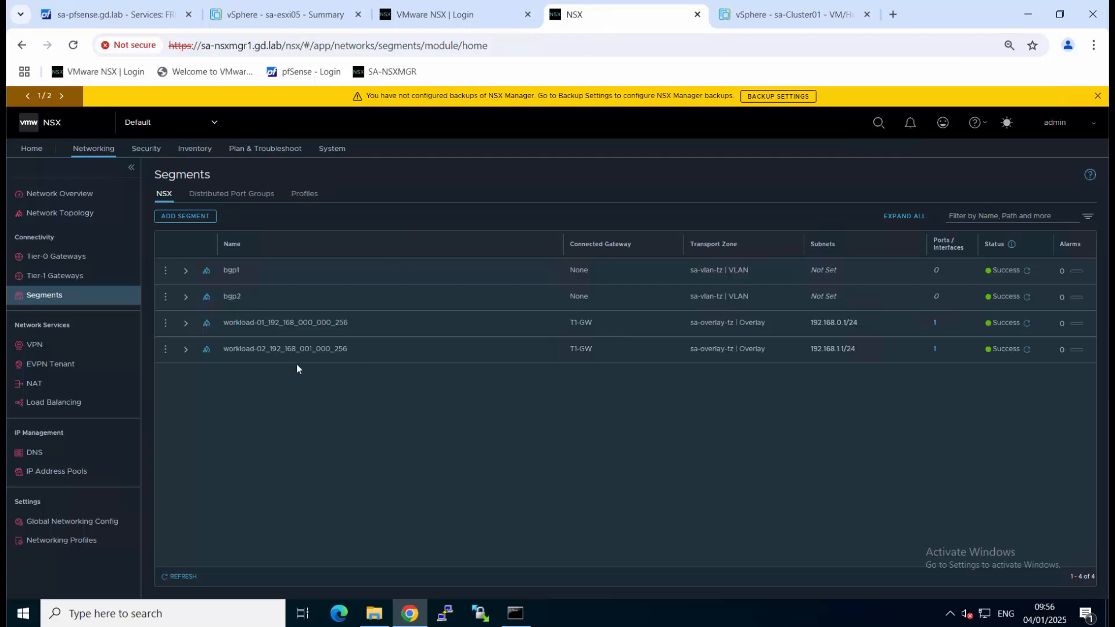
{"action": "left_click", "coordinate": [75, 258]}
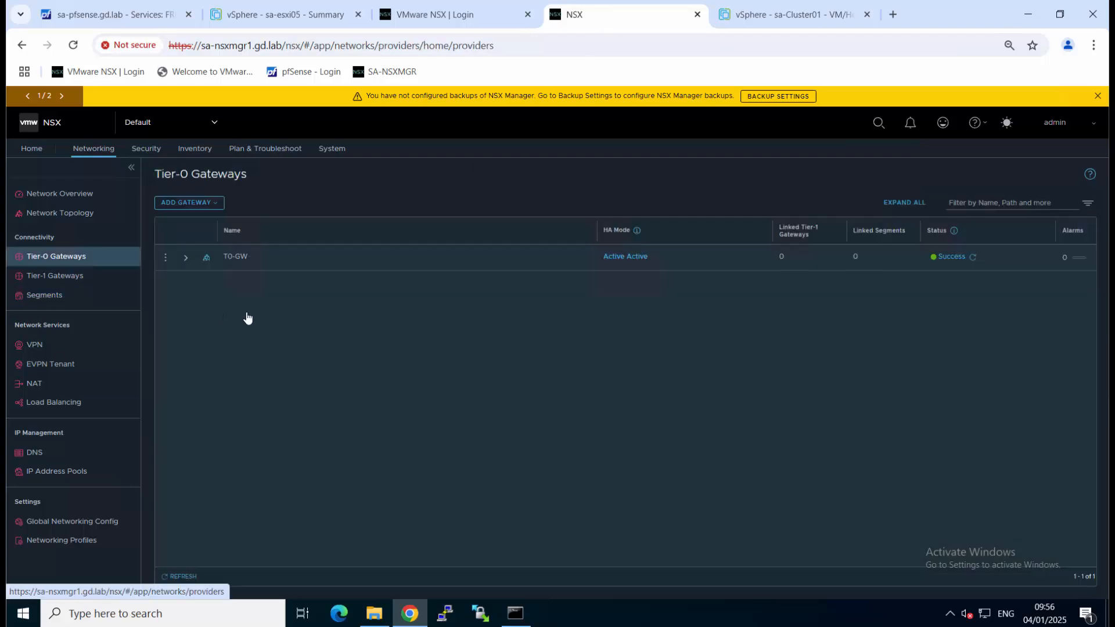
{"action": "left_click", "coordinate": [166, 257]}
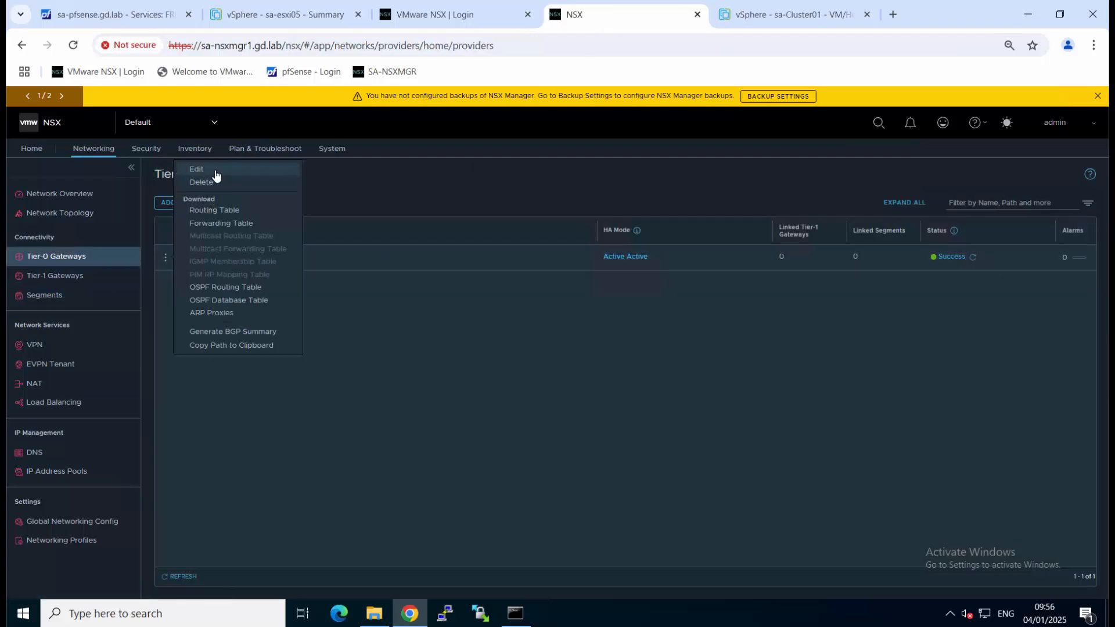
{"action": "left_click", "coordinate": [196, 169]}
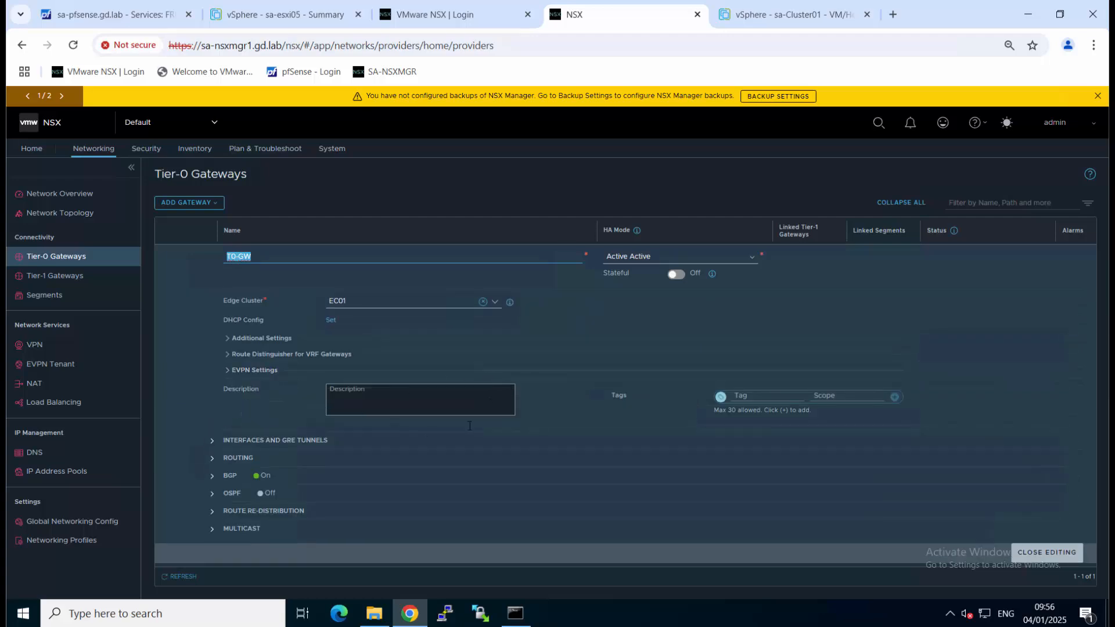
{"action": "left_click", "coordinate": [258, 442]}
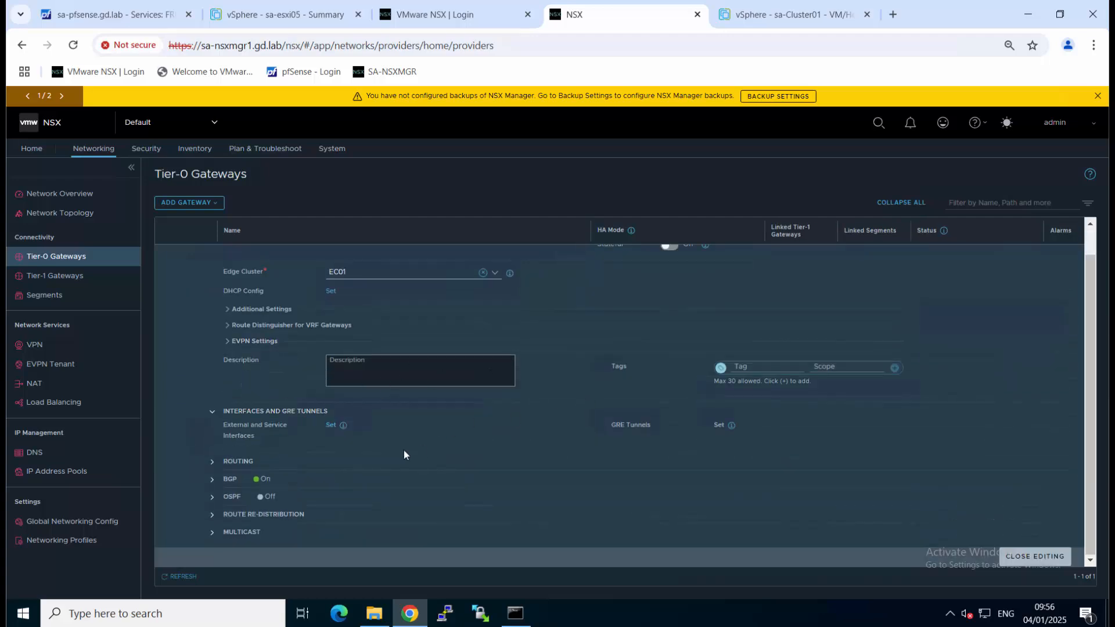
{"action": "scroll", "coordinate": [427, 446], "scroll_direction": "up", "scroll_amount": 1}
{"action": "scroll", "coordinate": [434, 451], "scroll_direction": "down", "scroll_amount": 1}
{"action": "left_click", "coordinate": [330, 425]}
Step: Add external interface BGP1-EN1 with address 172.20.22.10/24 on segment bgp1 and edge node sa-nsxedge01, and save it
{"action": "left_click", "coordinate": [312, 200]}
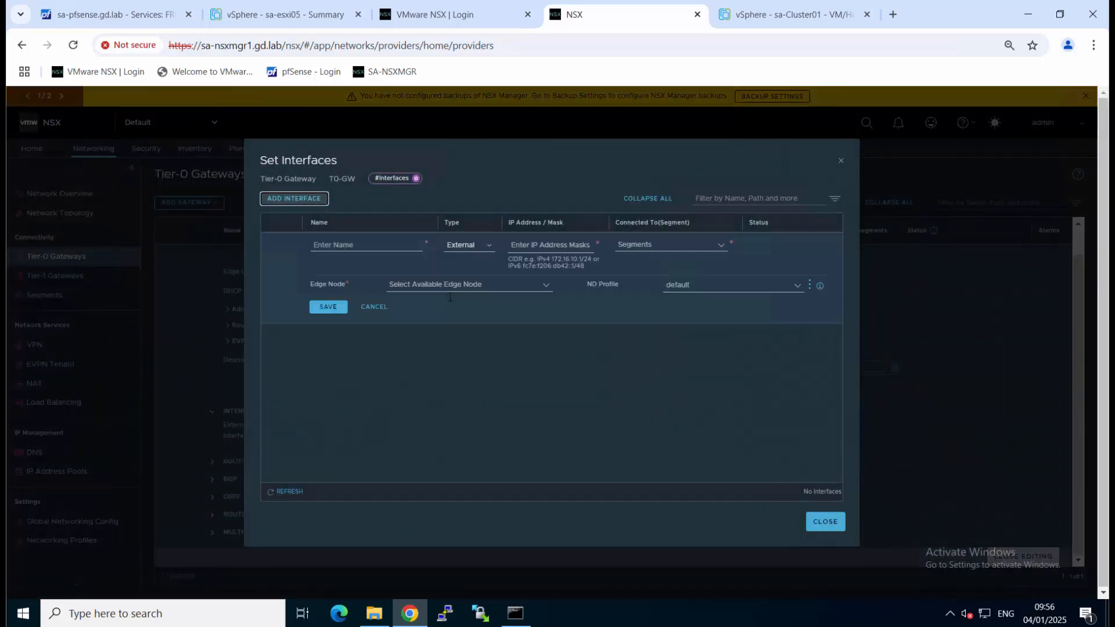
{"action": "type", "text": "BG"}
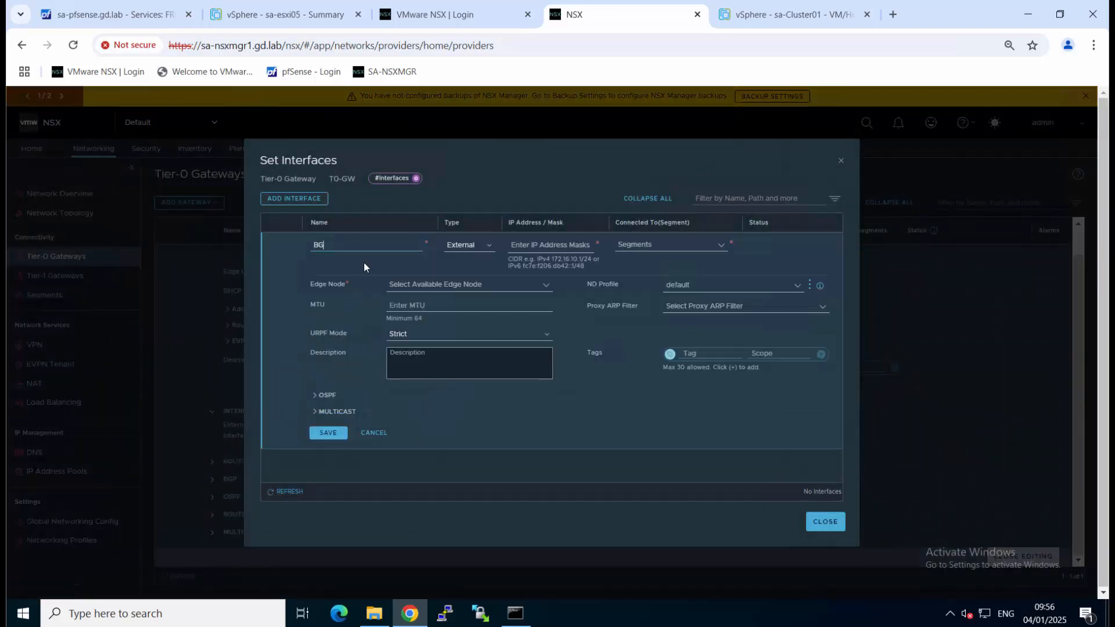
{"action": "type", "text": "P"}
{"action": "key", "text": "BackSpace"}
{"action": "left_click", "coordinate": [538, 246]}
{"action": "type", "text": "172.20.22.10/24"}
{"action": "left_click", "coordinate": [636, 244]}
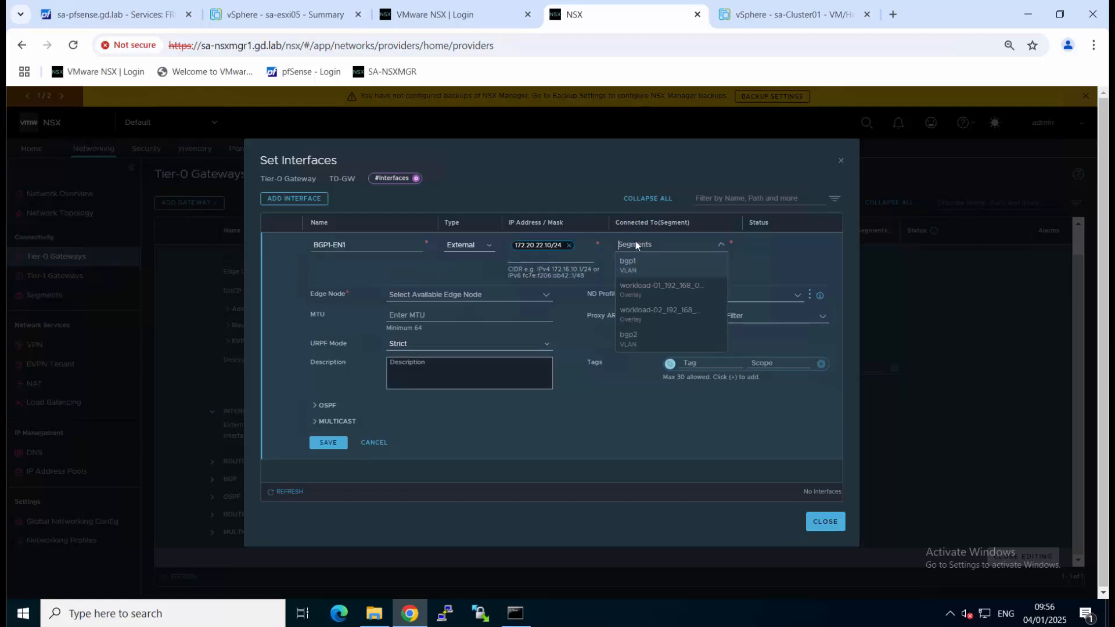
{"action": "left_click", "coordinate": [661, 268]}
{"action": "left_click", "coordinate": [472, 294]}
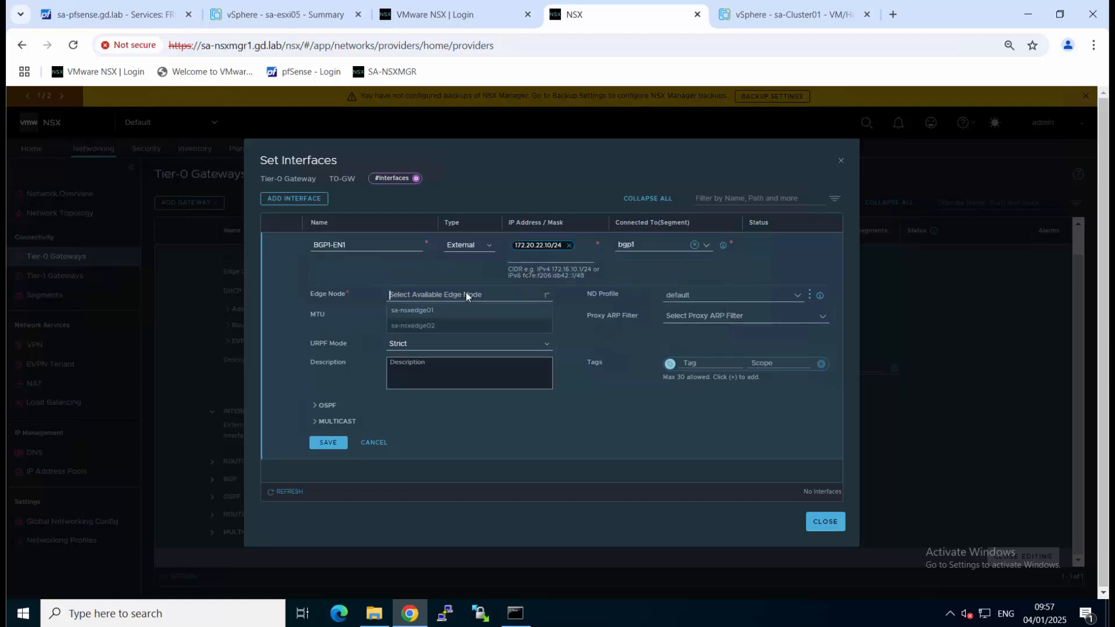
{"action": "left_click", "coordinate": [429, 315]}
{"action": "left_click", "coordinate": [336, 421]}
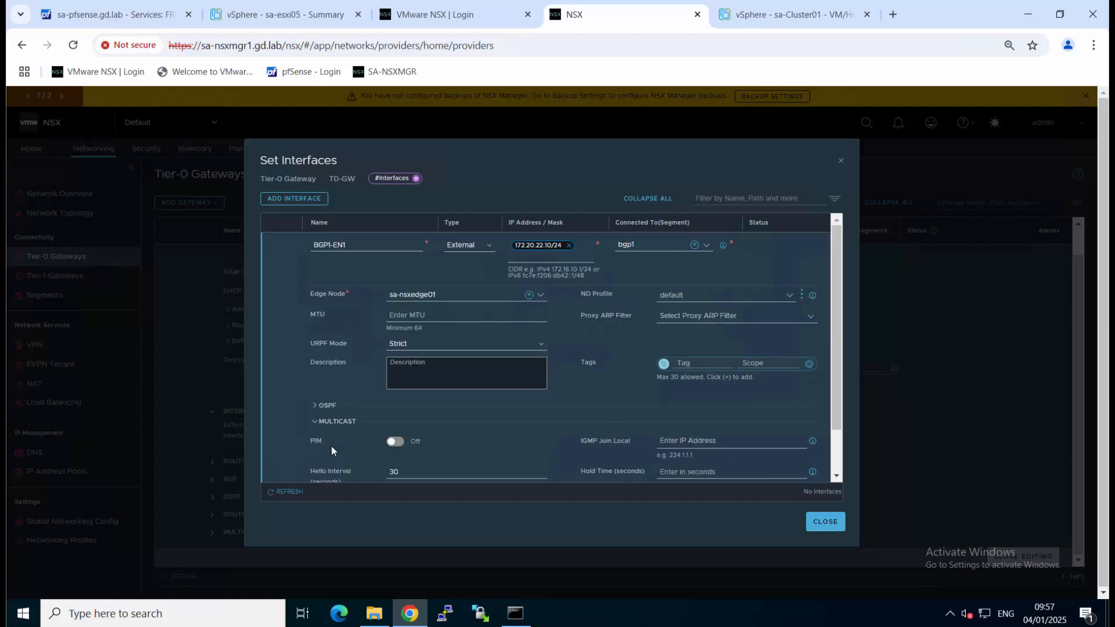
{"action": "scroll", "coordinate": [318, 350], "scroll_direction": "down", "scroll_amount": 2}
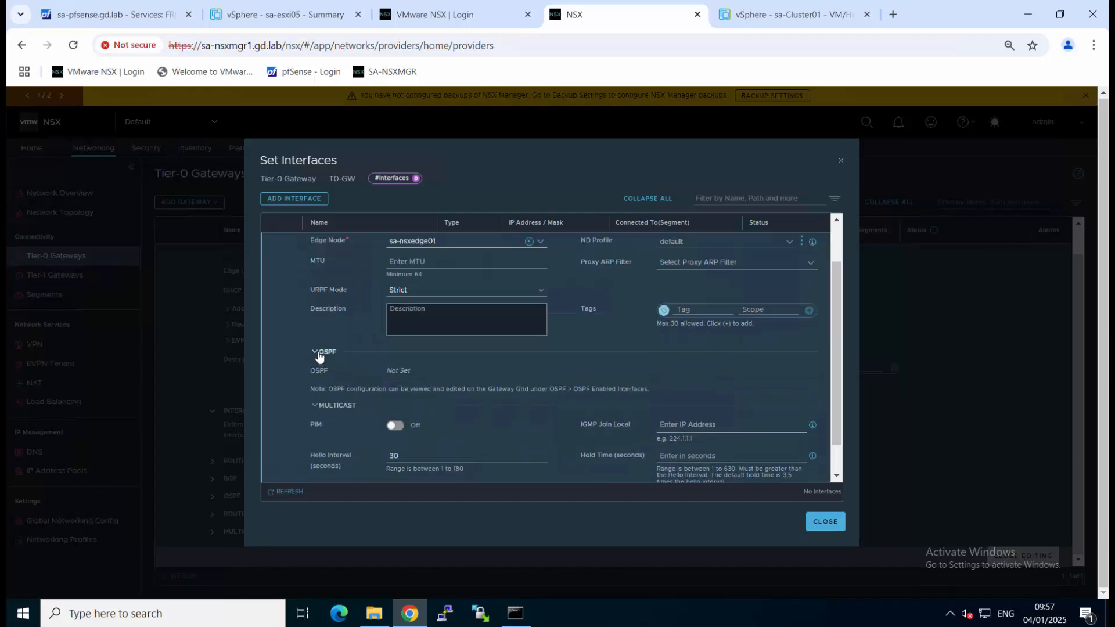
{"action": "left_click", "coordinate": [329, 466]}
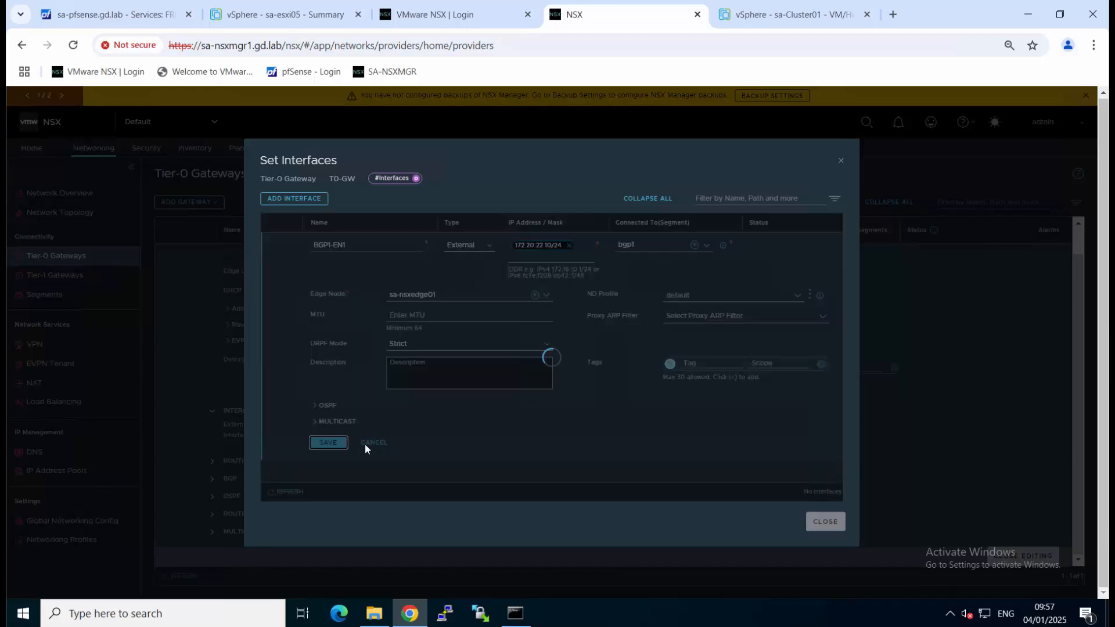
Step: Add external interface BGP1-EN2 with address 172.20.22.11/24 on segment bgp1 and edge node sa-nsxedge02, save it and refresh its status
{"action": "left_click", "coordinate": [299, 198]}
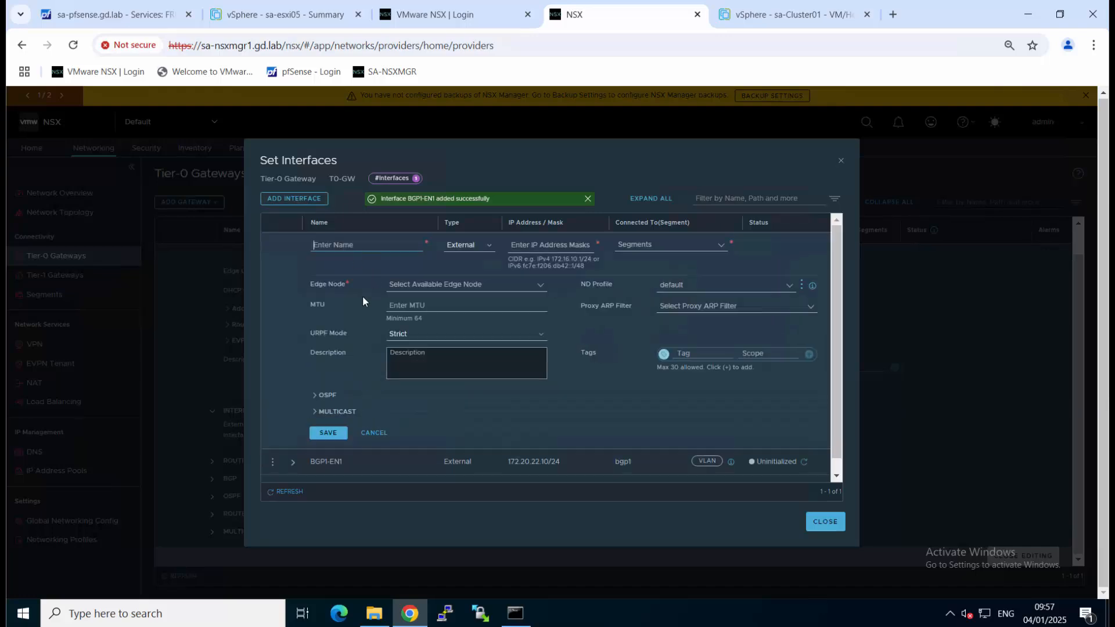
{"action": "type", "text": "BGP1"}
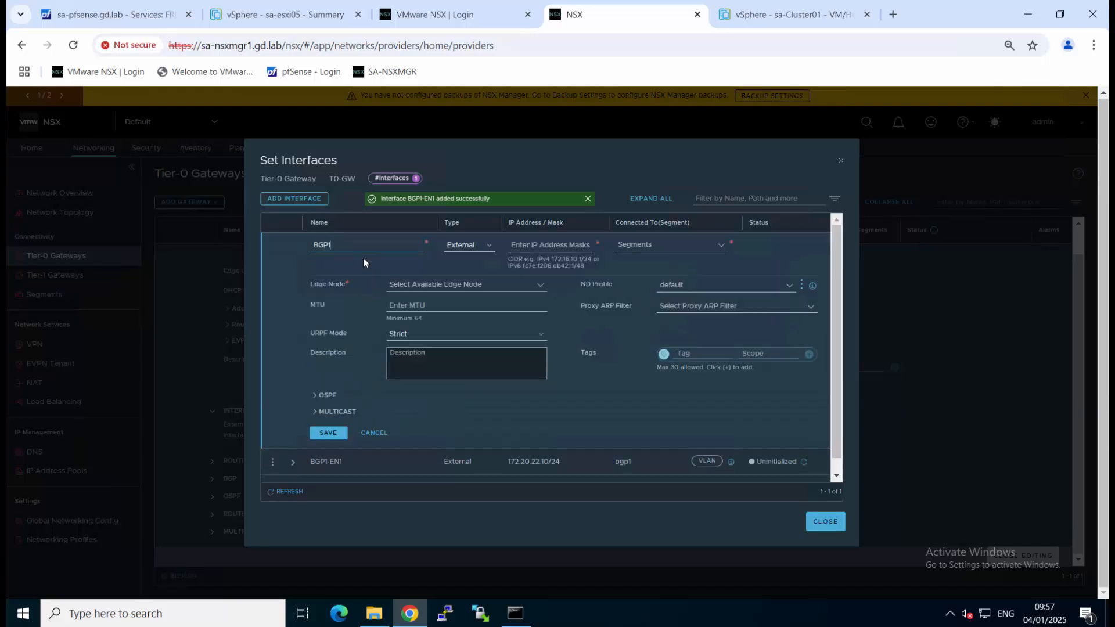
{"action": "type", "text": "-EN2"}
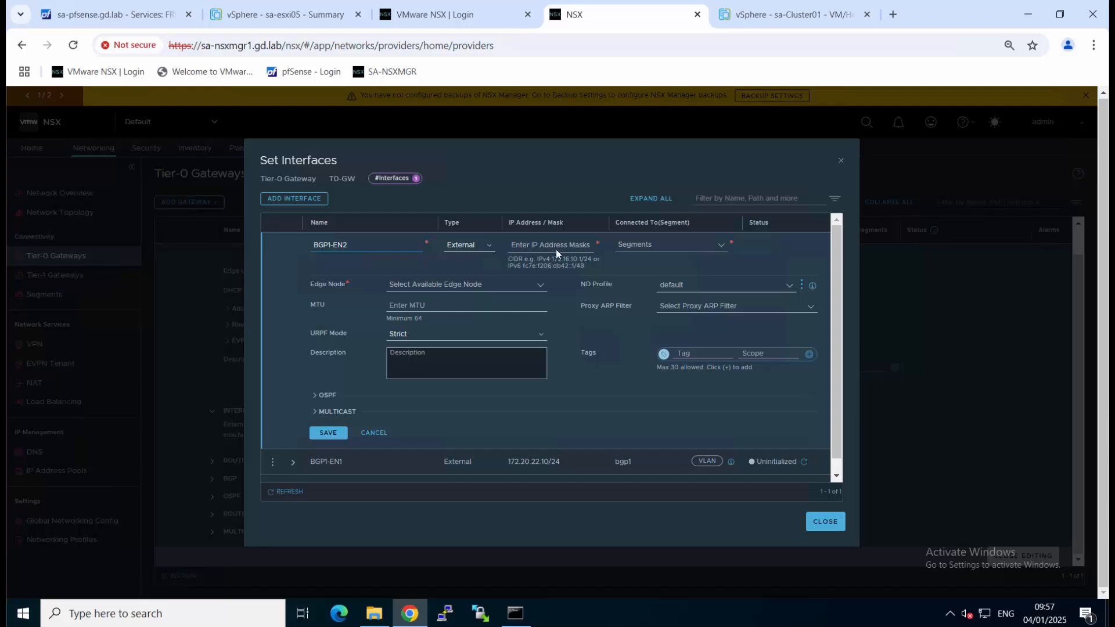
{"action": "left_click", "coordinate": [553, 245]}
{"action": "type", "text": "172"}
{"action": "type", "text": ".20.22.11/24"}
{"action": "left_click", "coordinate": [646, 246]}
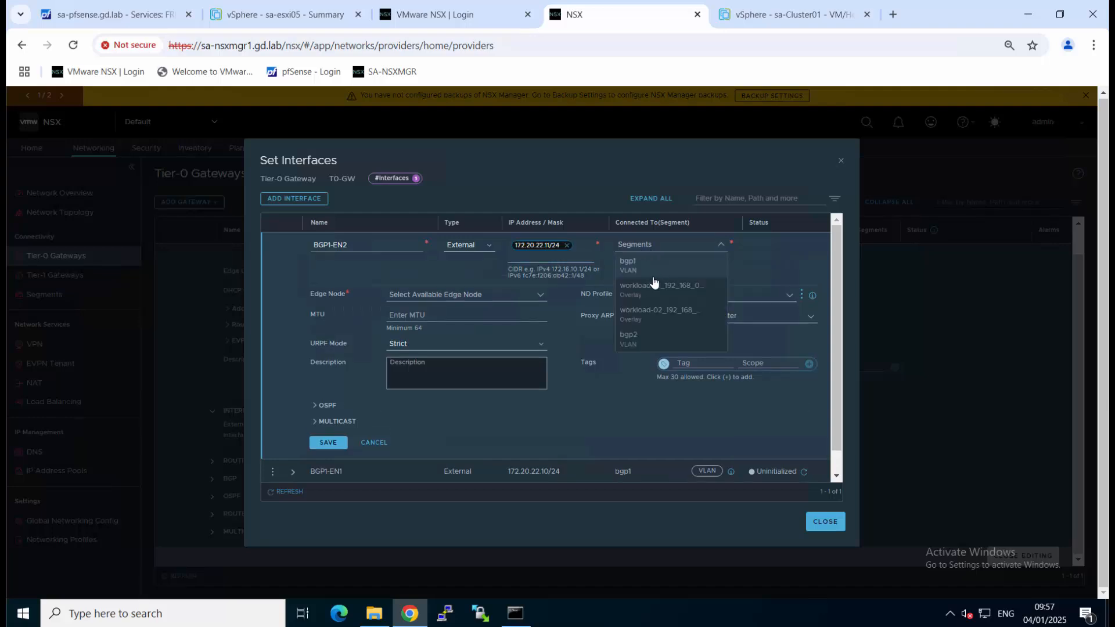
{"action": "left_click", "coordinate": [645, 286]}
{"action": "left_click", "coordinate": [443, 296]}
{"action": "left_click", "coordinate": [422, 316]}
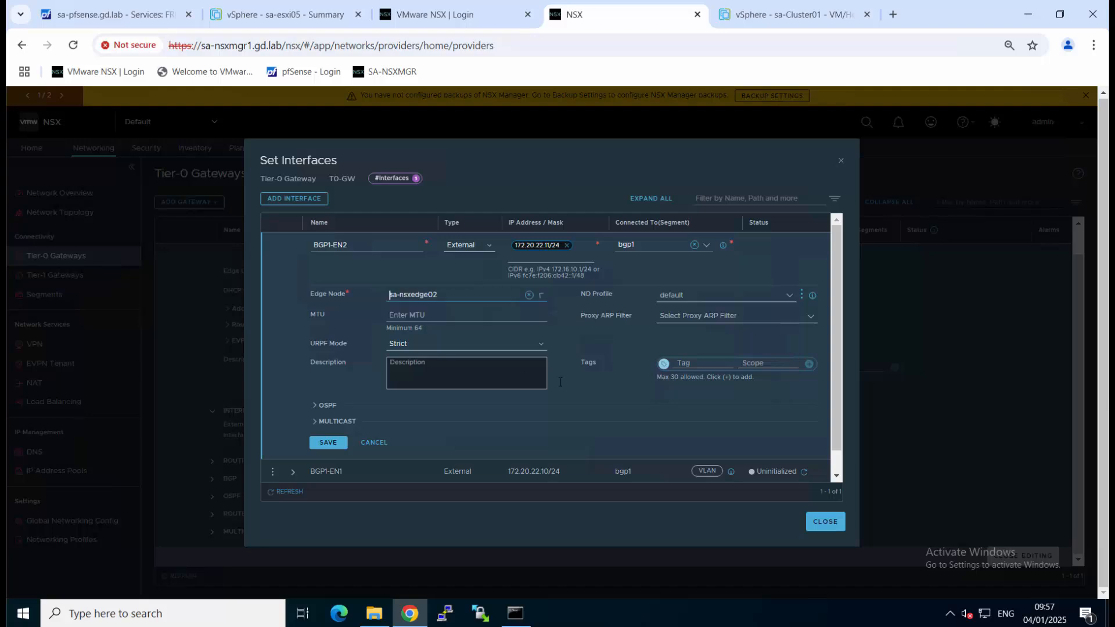
{"action": "left_click", "coordinate": [319, 445]}
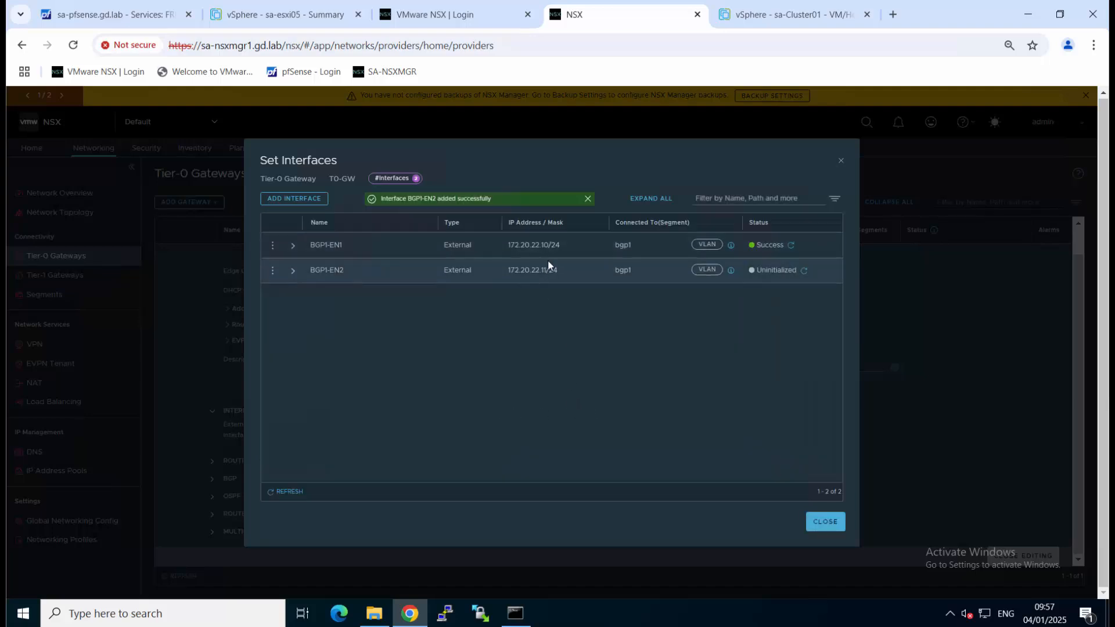
{"action": "left_click", "coordinate": [804, 270]}
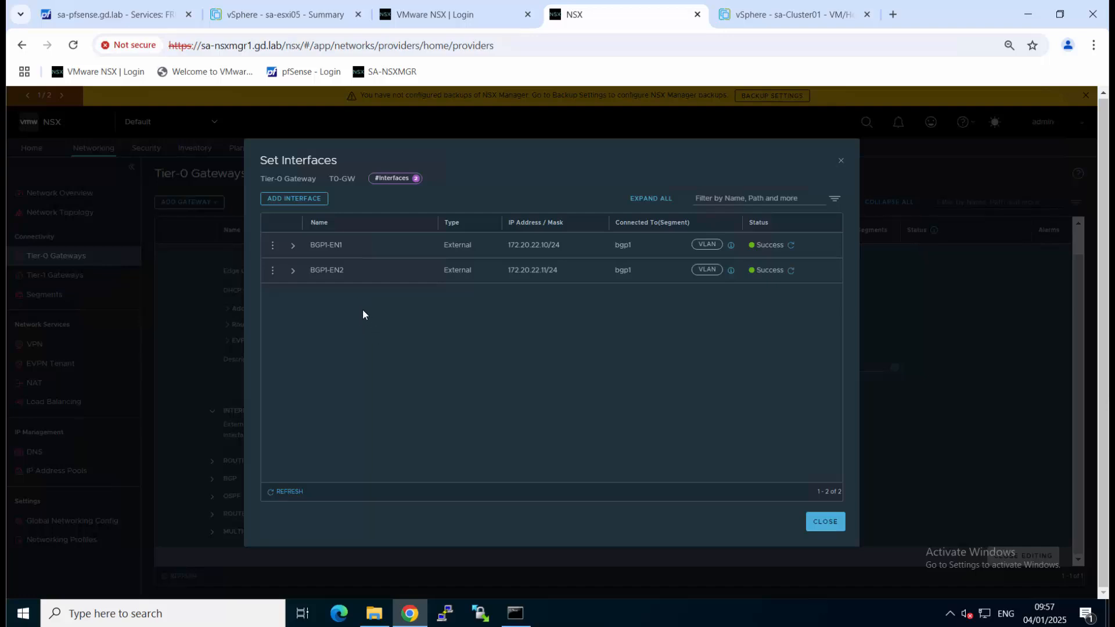
Step: Add external interface BGP2-EN1 with address 172.20.23.10/24 on segment bgp2 and edge node sa-nsxedge01, and save it
{"action": "left_click", "coordinate": [314, 202]}
{"action": "type", "text": "B"}
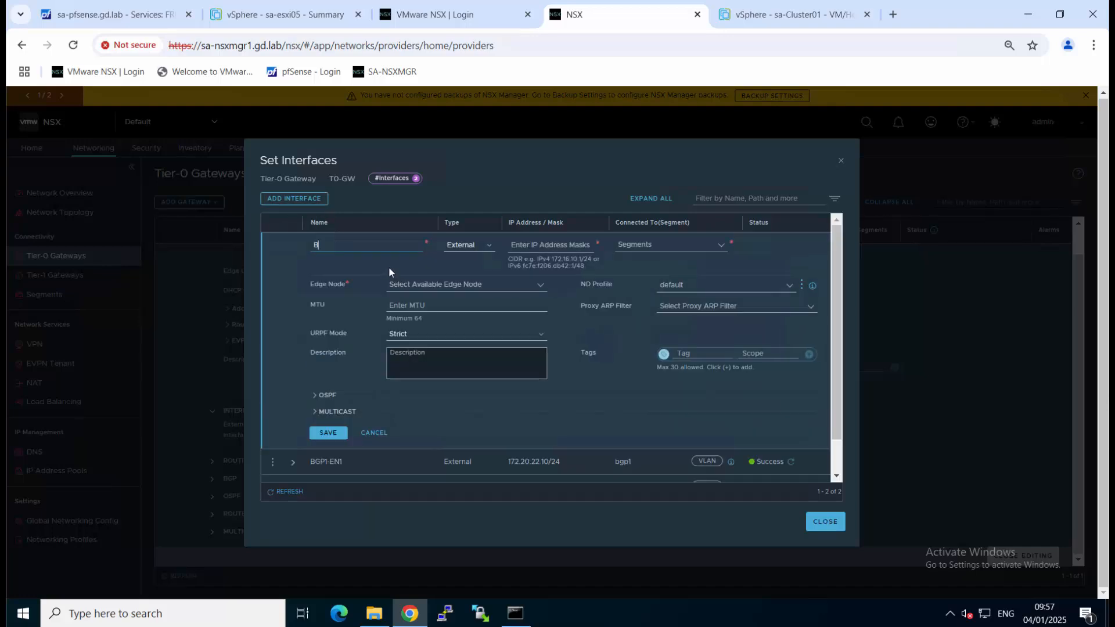
{"action": "type", "text": "GP2-EN1"}
{"action": "left_click", "coordinate": [535, 245]}
{"action": "type", "text": ".20.2"}
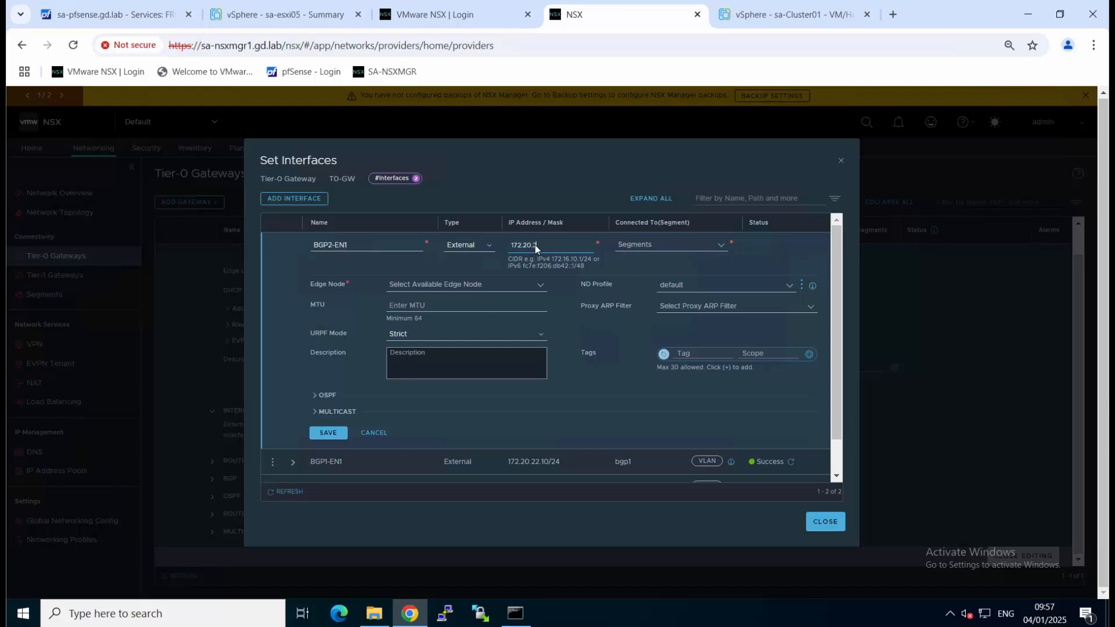
{"action": "type", "text": "3.10/24"}
{"action": "left_click", "coordinate": [685, 244]}
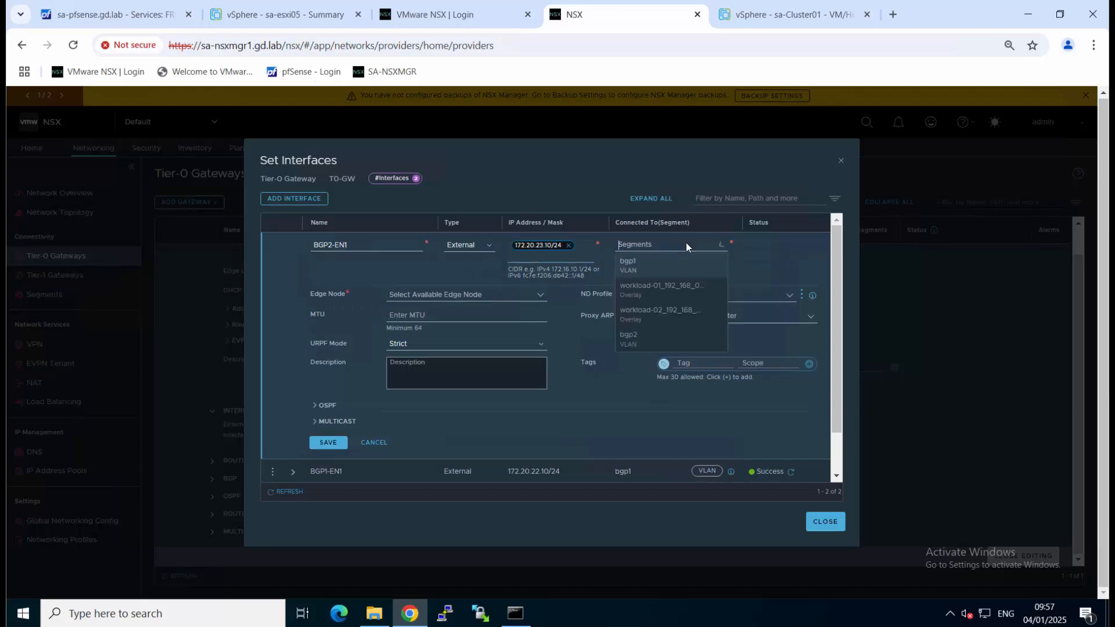
{"action": "left_click", "coordinate": [629, 337]}
{"action": "left_click", "coordinate": [439, 295]}
{"action": "left_click", "coordinate": [435, 319]}
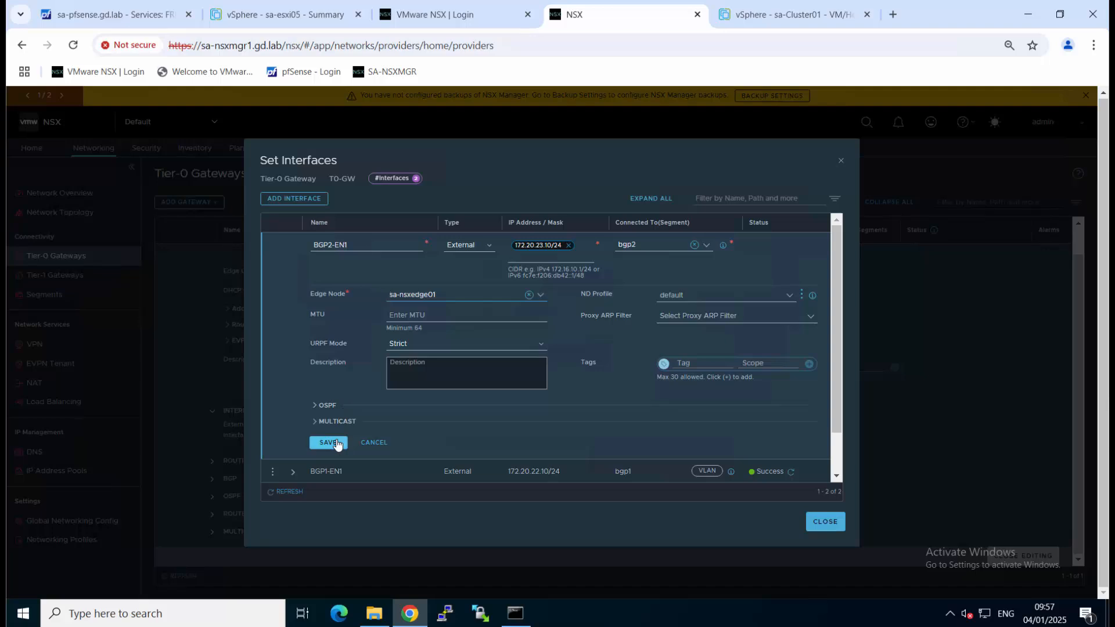
{"action": "left_click", "coordinate": [329, 443]}
Step: Add external interface BGP2-EN2 with address 172.20.23.11/24 on segment bgp2 and edge node sa-nsxedge02, save it and finish the interface setup
{"action": "left_click", "coordinate": [300, 199]}
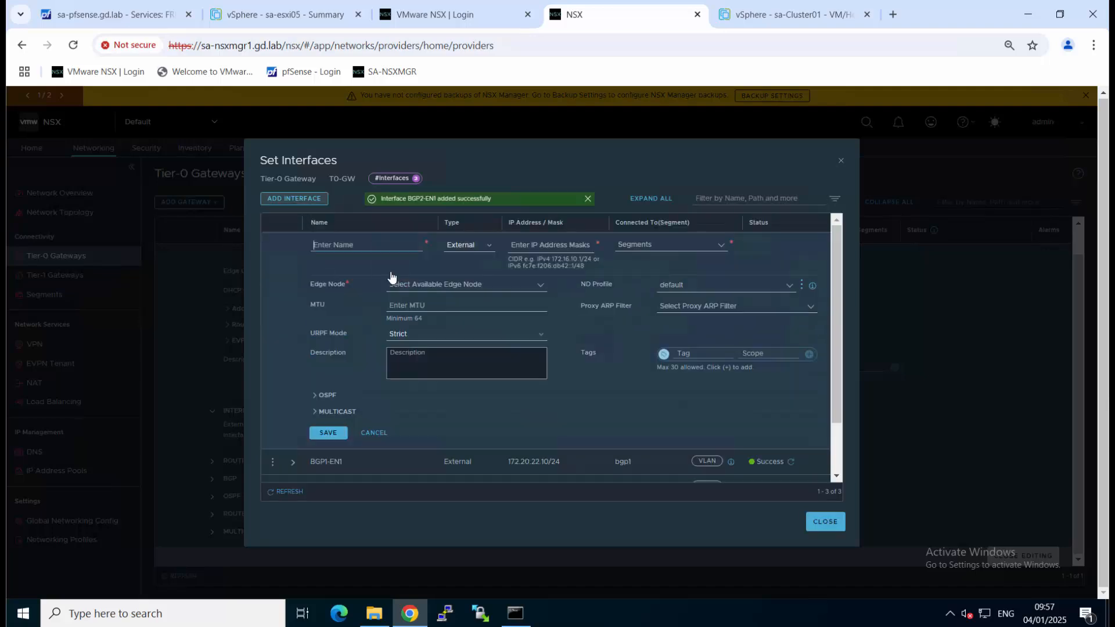
{"action": "type", "text": "BGP2-EN2"}
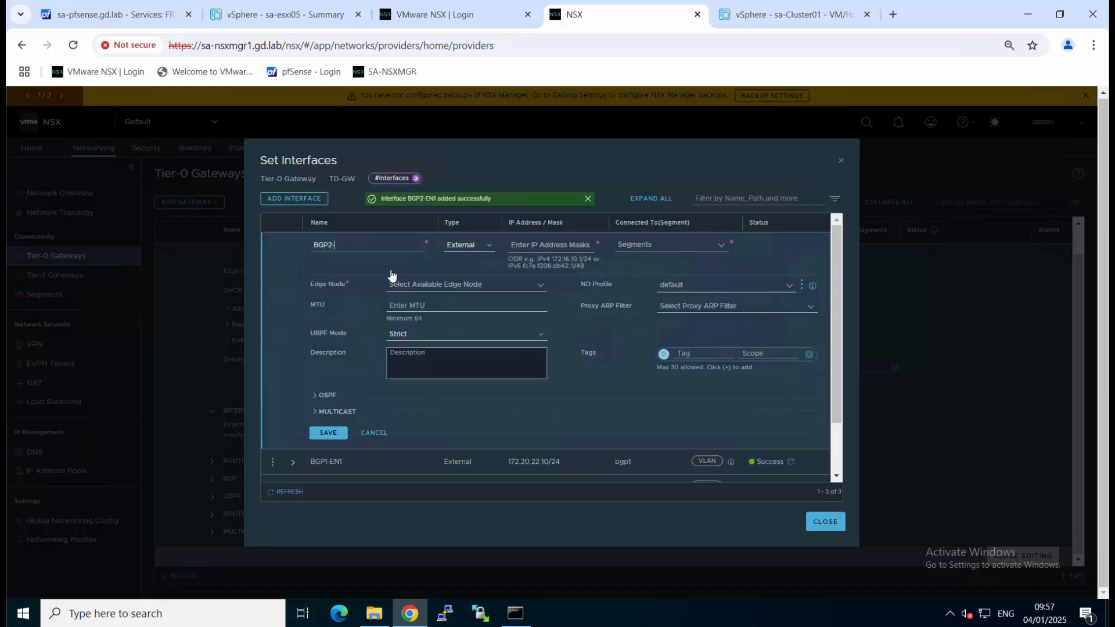
{"action": "left_click", "coordinate": [532, 249]}
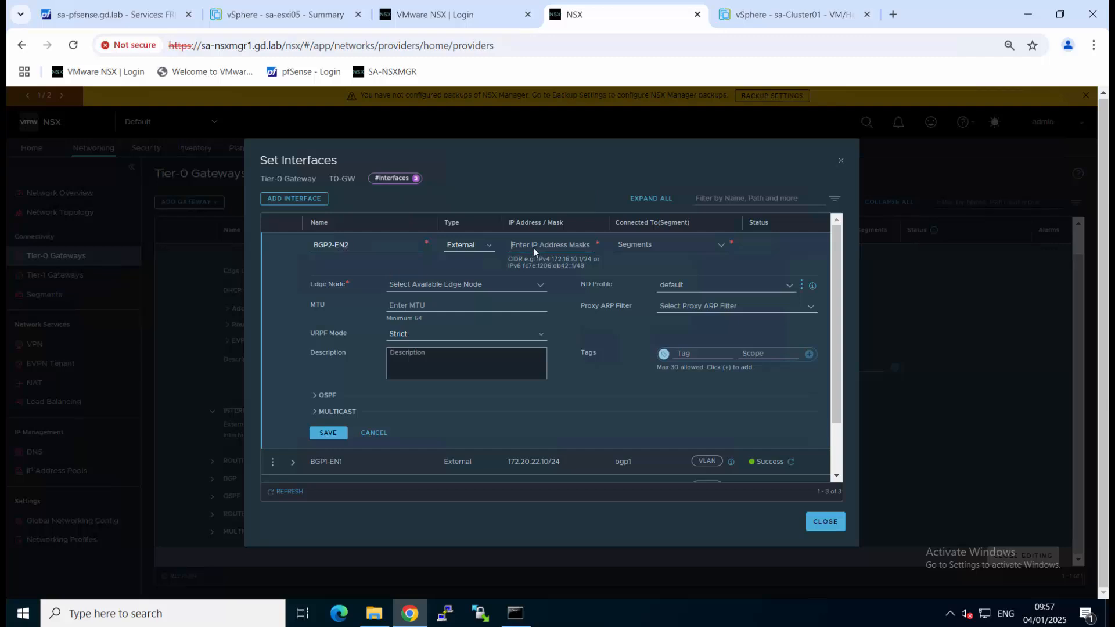
{"action": "type", "text": "172.20.23.11/24"}
{"action": "left_click", "coordinate": [685, 248]}
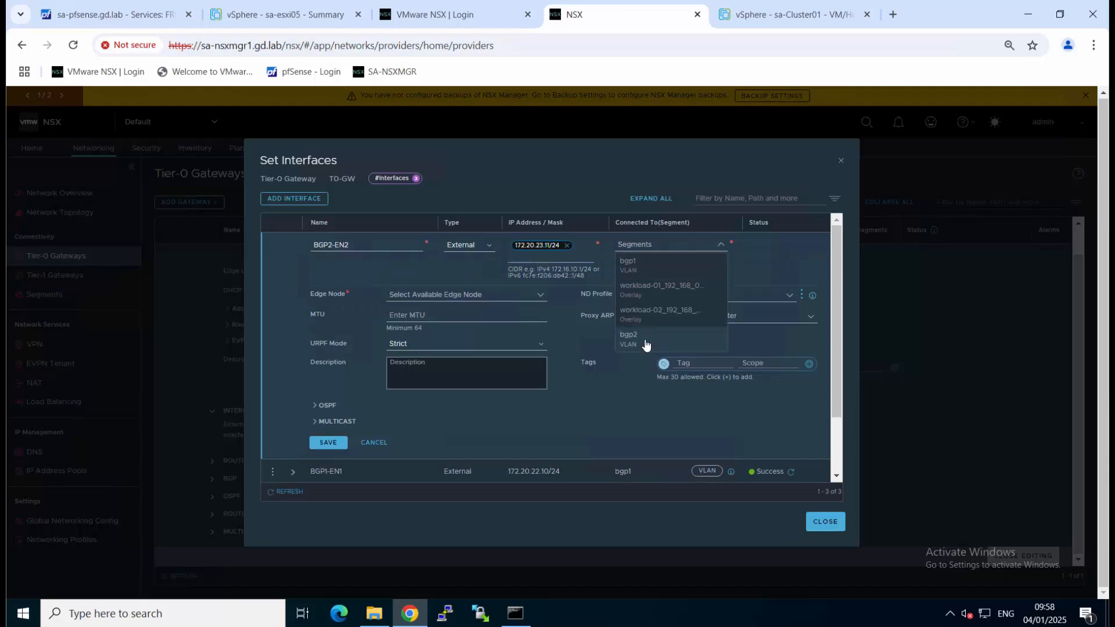
{"action": "type", "text": "bgp2"}
{"action": "left_click", "coordinate": [469, 294]}
{"action": "left_click", "coordinate": [417, 321]}
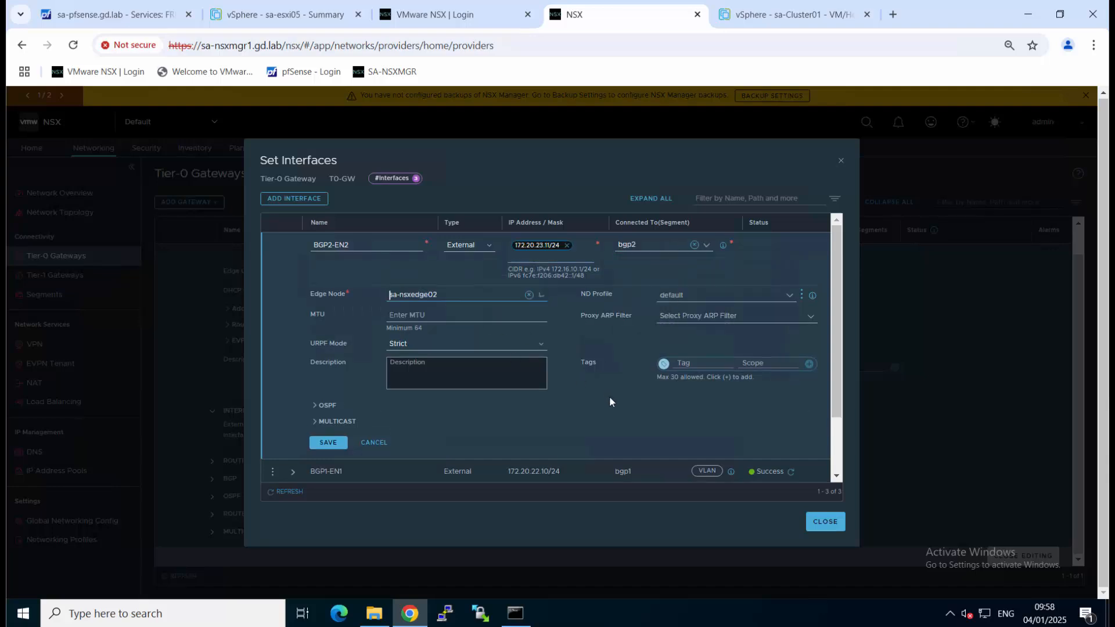
{"action": "left_click", "coordinate": [327, 444]}
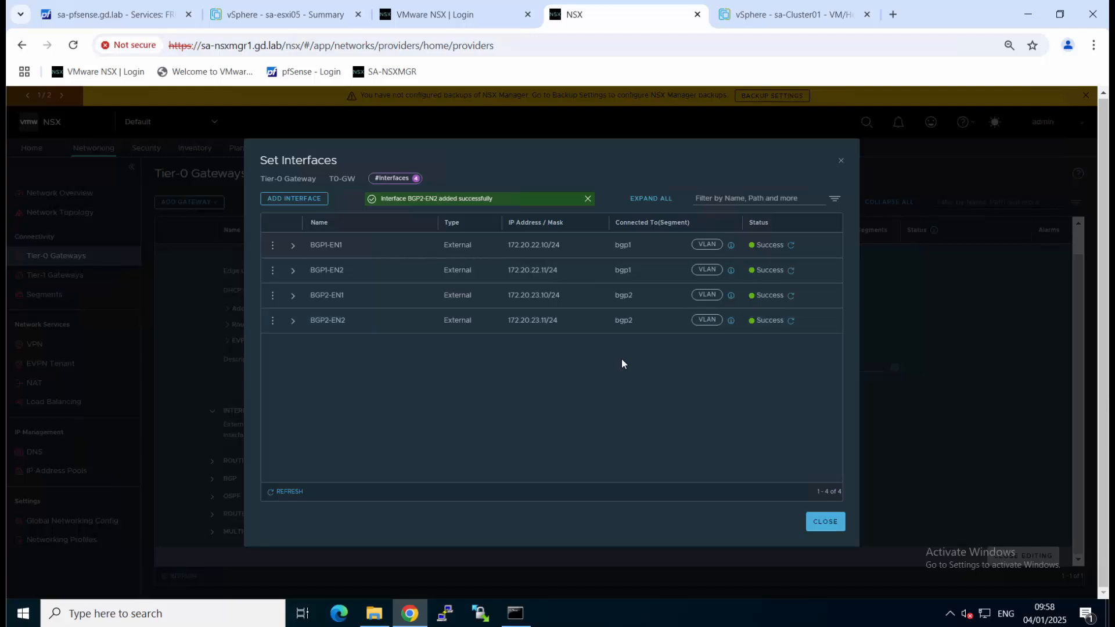
{"action": "left_click", "coordinate": [825, 522]}
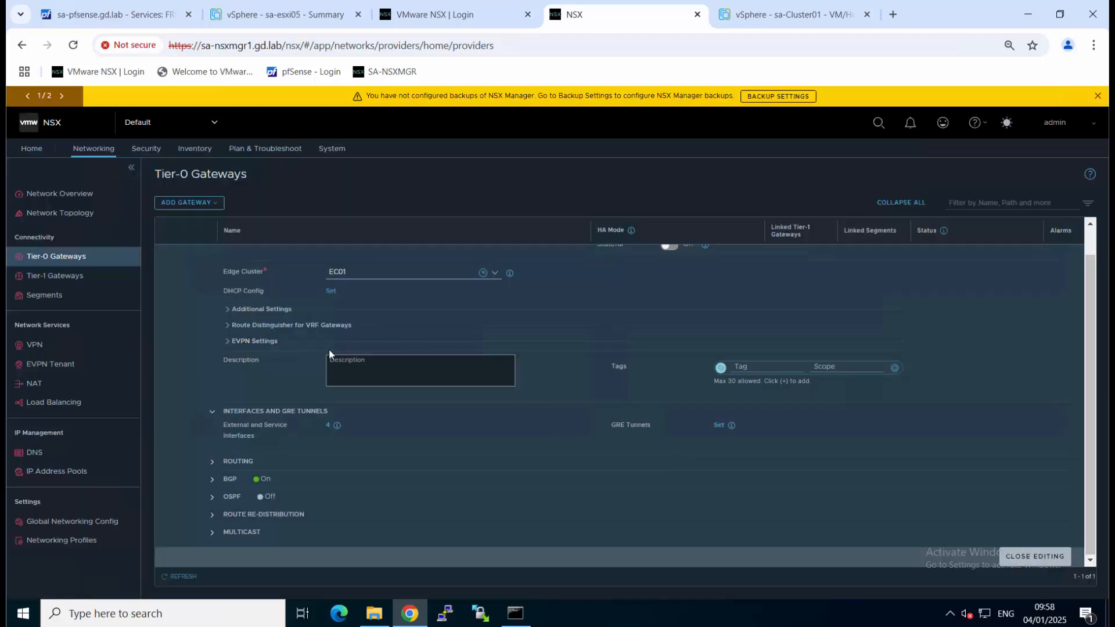
Step: Set the local AS number in the Tier-0 gateway's BGP settings to 65401
{"action": "left_click", "coordinate": [214, 479]}
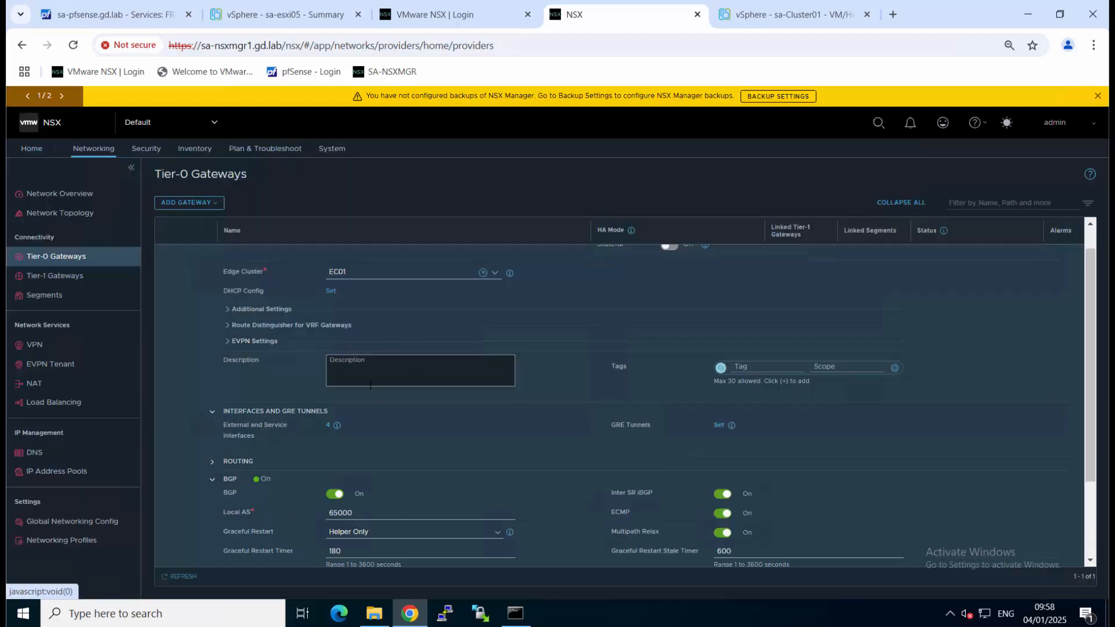
{"action": "scroll", "coordinate": [383, 377], "scroll_direction": "down", "scroll_amount": 2}
{"action": "left_click", "coordinate": [382, 407]}
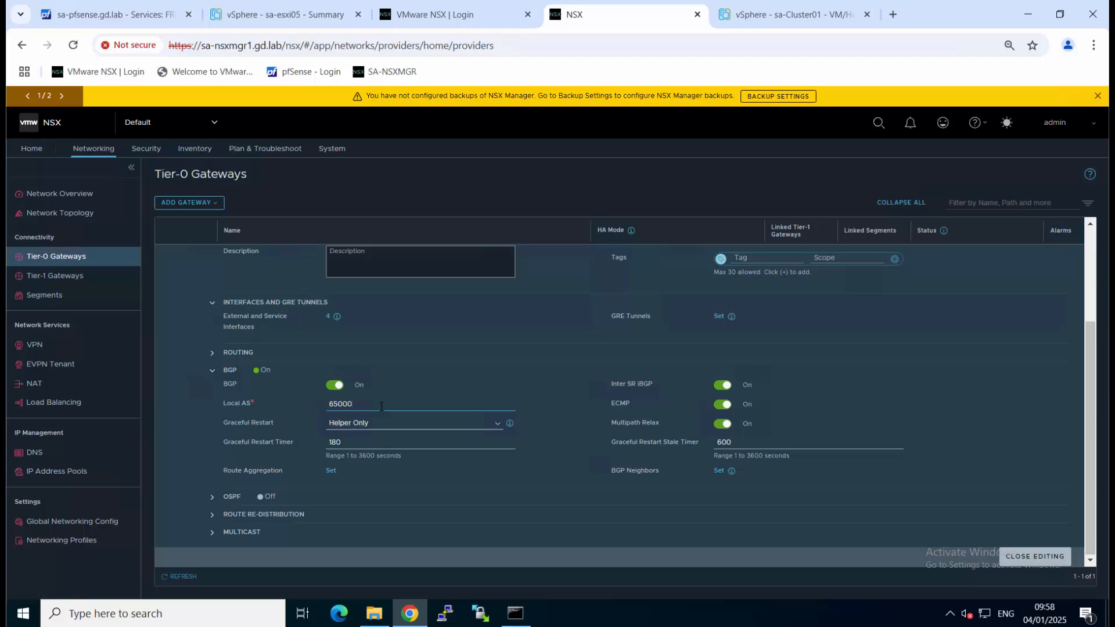
{"action": "key", "text": "BackSpace"}
{"action": "key", "text": "BackSpace"}
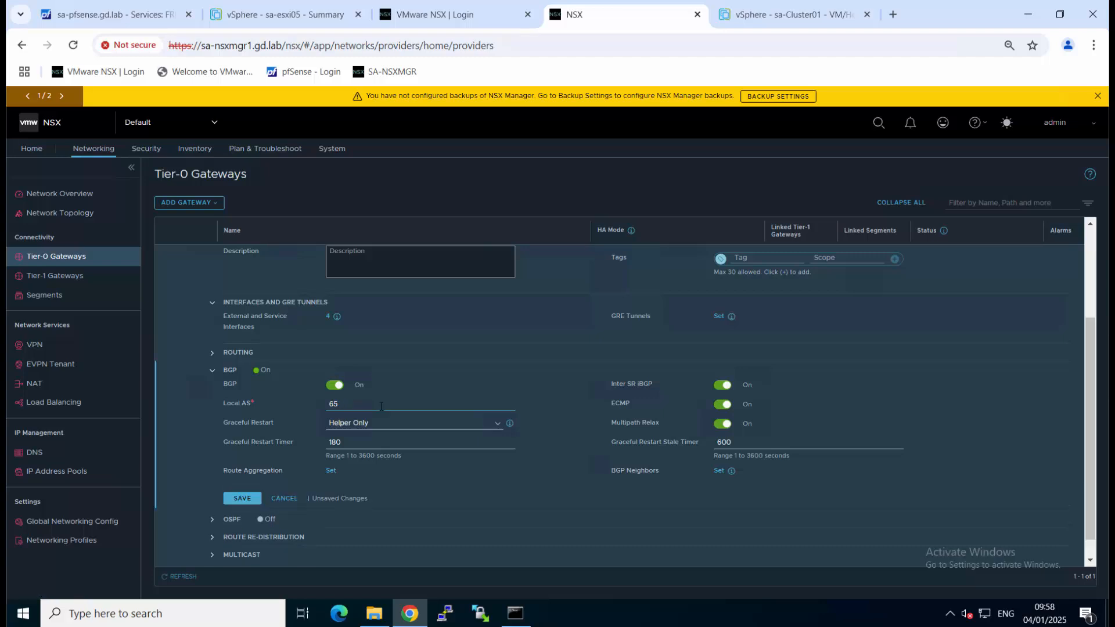
{"action": "type", "text": "401"}
{"action": "scroll", "coordinate": [407, 378], "scroll_direction": "up", "scroll_amount": 2}
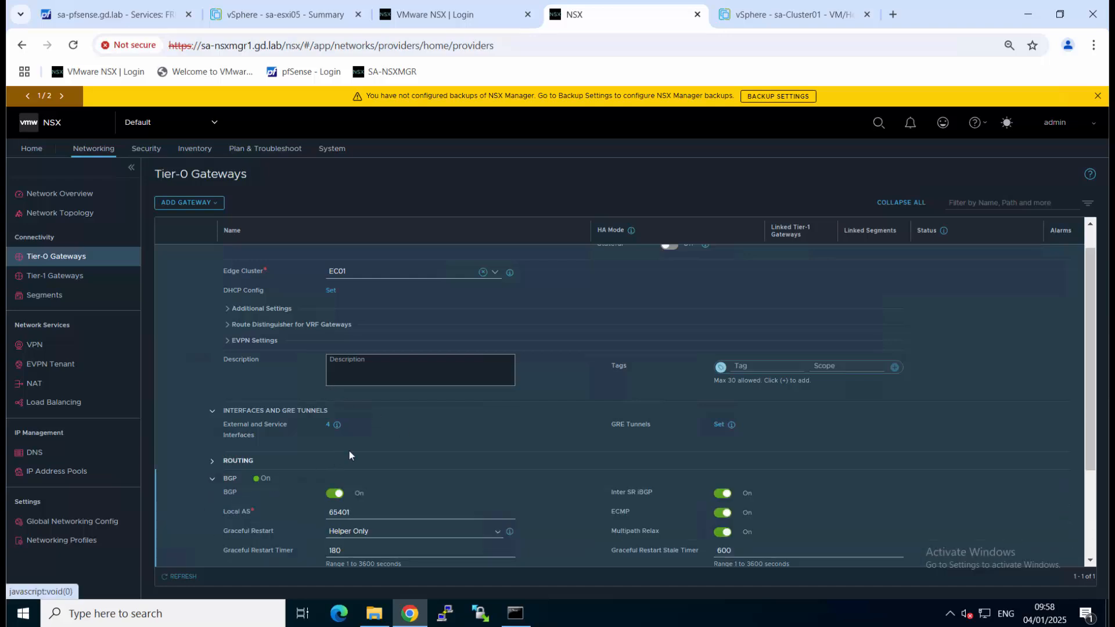
{"action": "scroll", "coordinate": [350, 454], "scroll_direction": "down", "scroll_amount": 3}
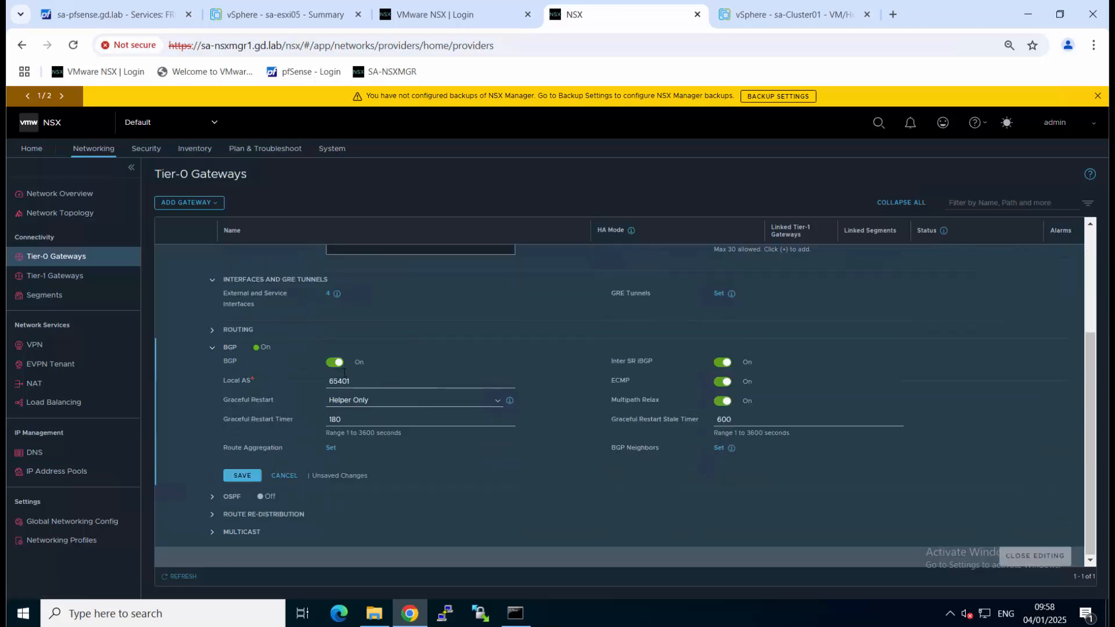
Step: Start a new BGP neighbor on T0-GW with IP address 172.20.22.1 and remote AS number 65400
{"action": "left_click", "coordinate": [717, 449]}
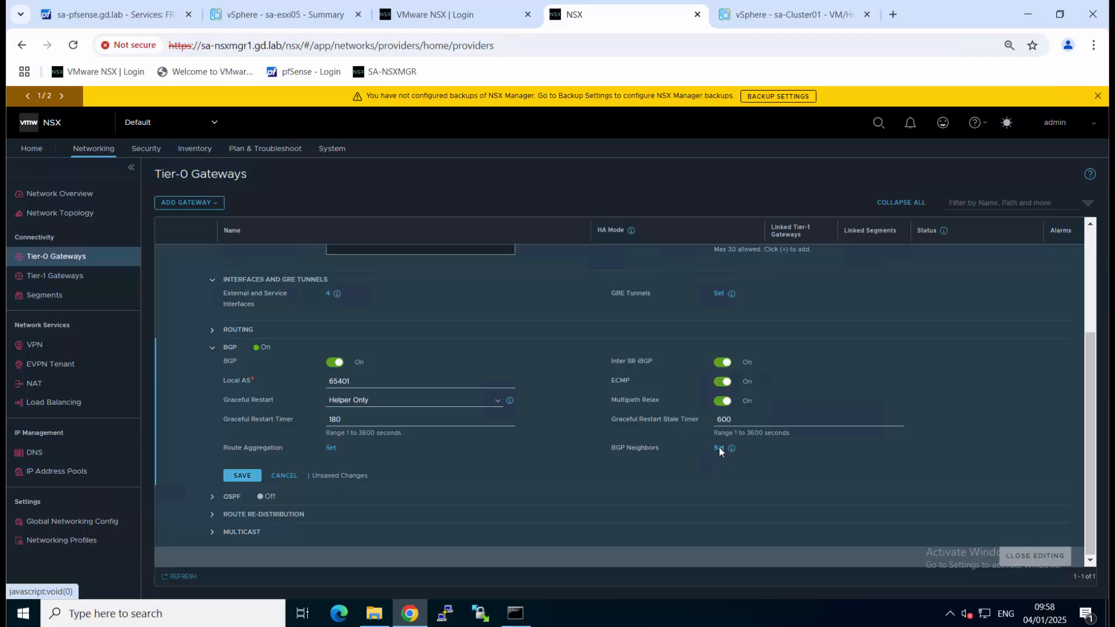
{"action": "left_click", "coordinate": [295, 198]}
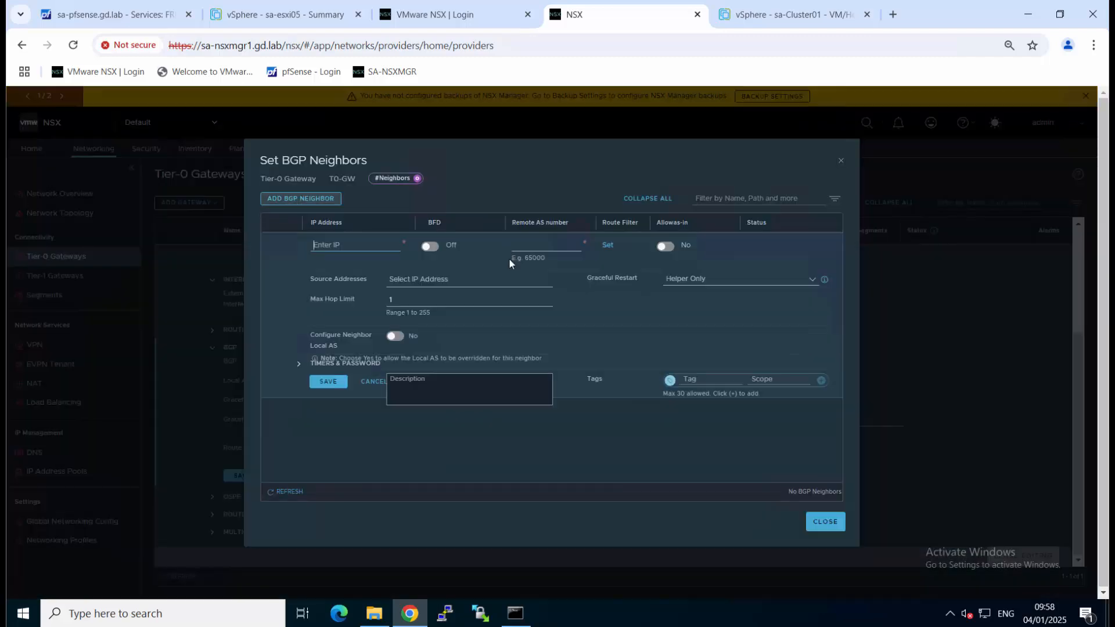
{"action": "left_click", "coordinate": [369, 248]}
{"action": "type", "text": "172"}
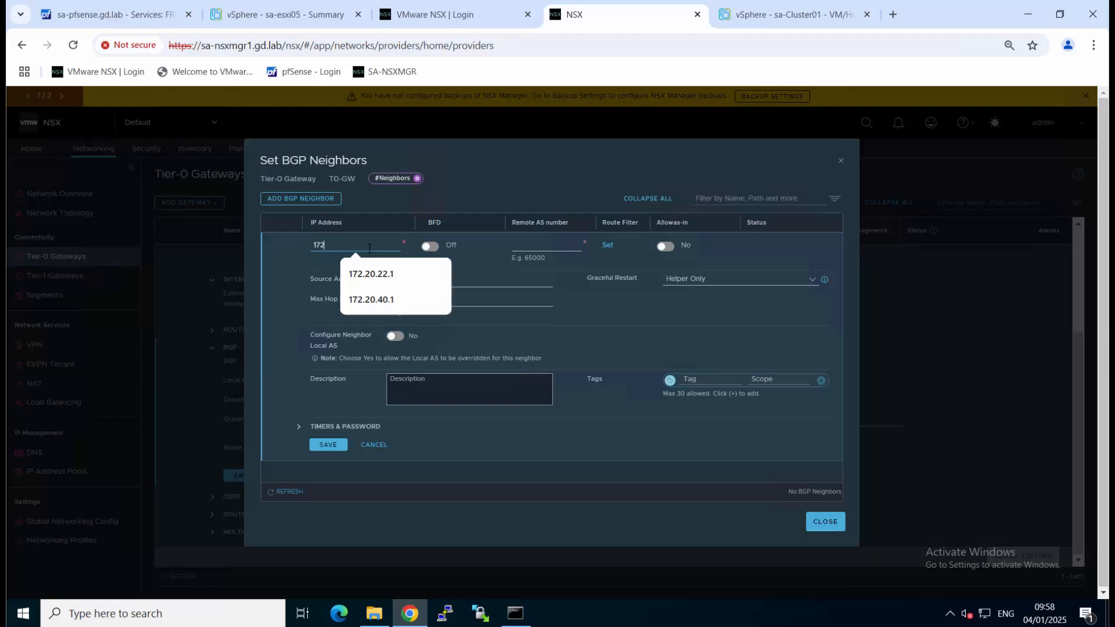
{"action": "type", "text": ".20.22.1"}
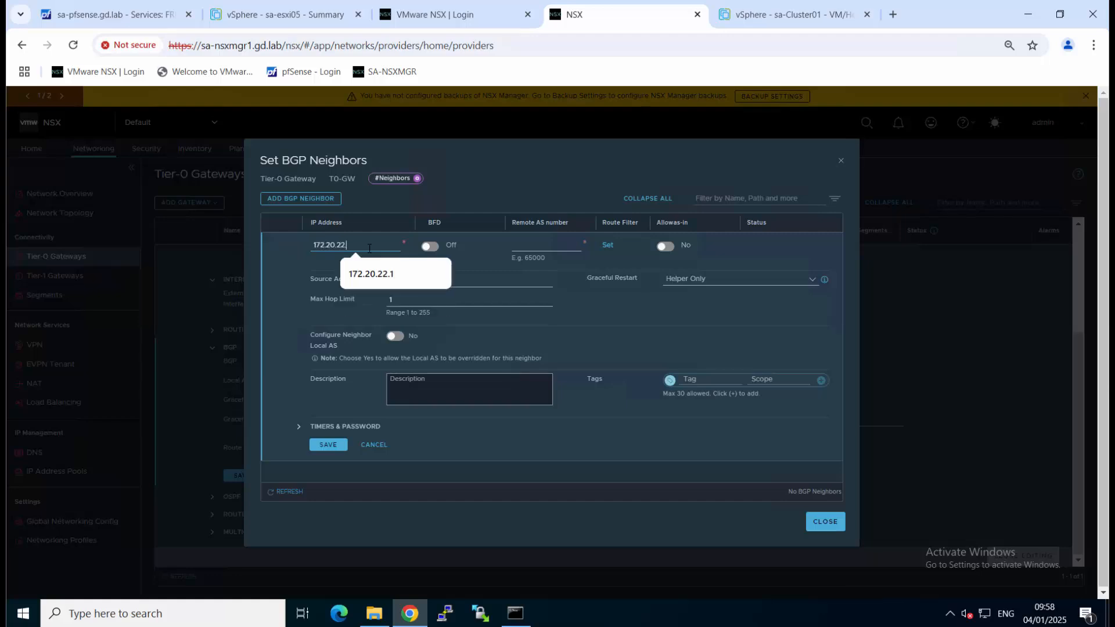
{"action": "left_click", "coordinate": [530, 246]}
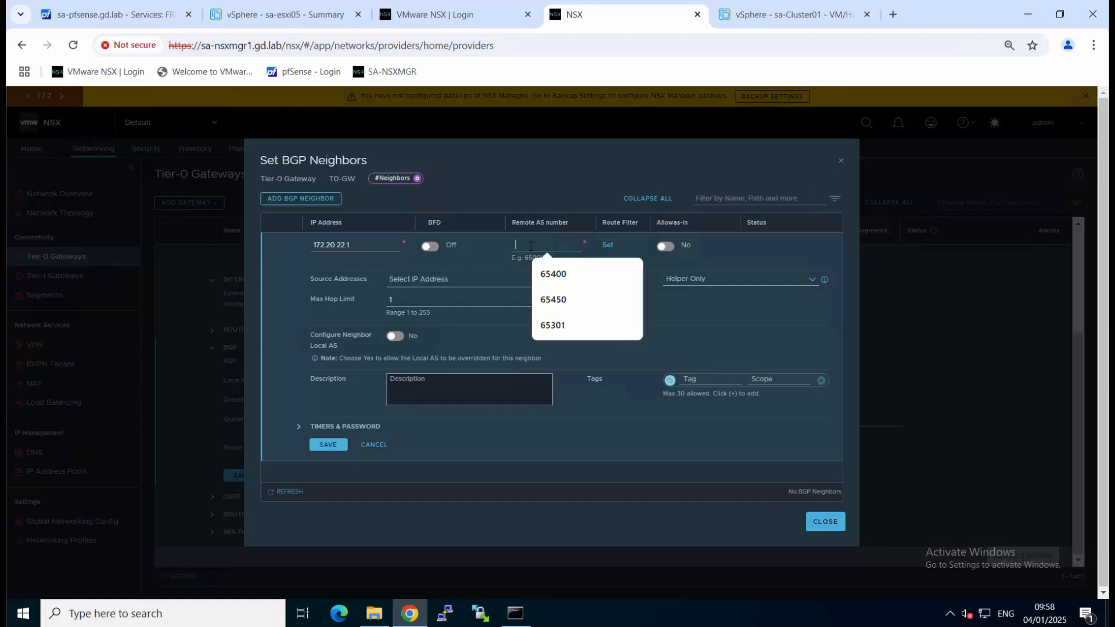
{"action": "type", "text": "65400"}
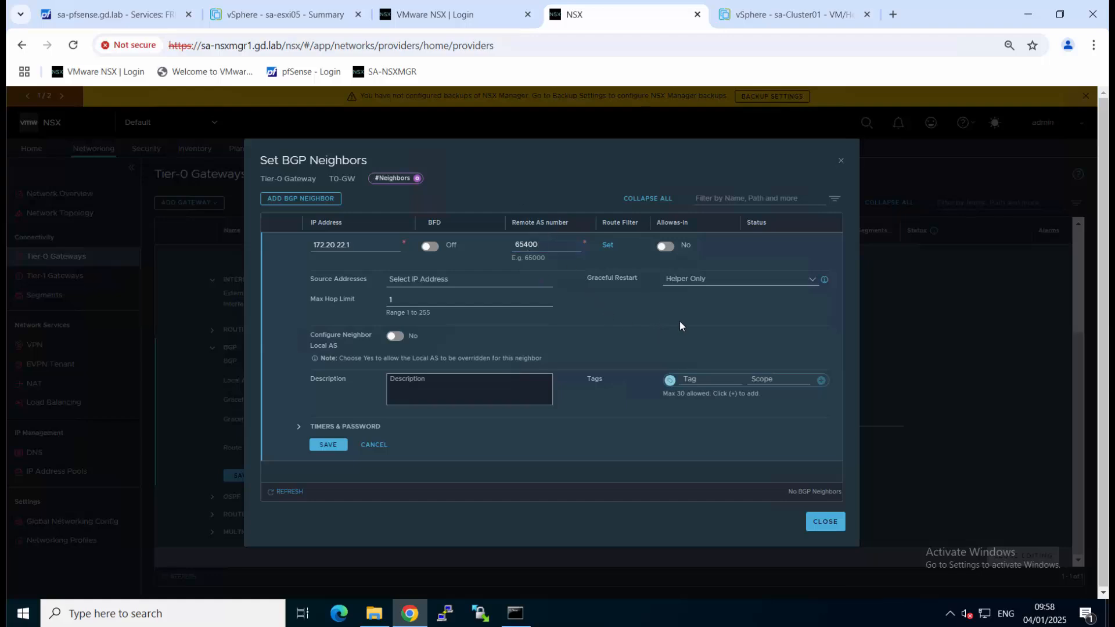
Step: Assign 172.20.22.10 and 172.20.22.11 as the source addresses of the new BGP neighbor
{"action": "left_click", "coordinate": [432, 280]}
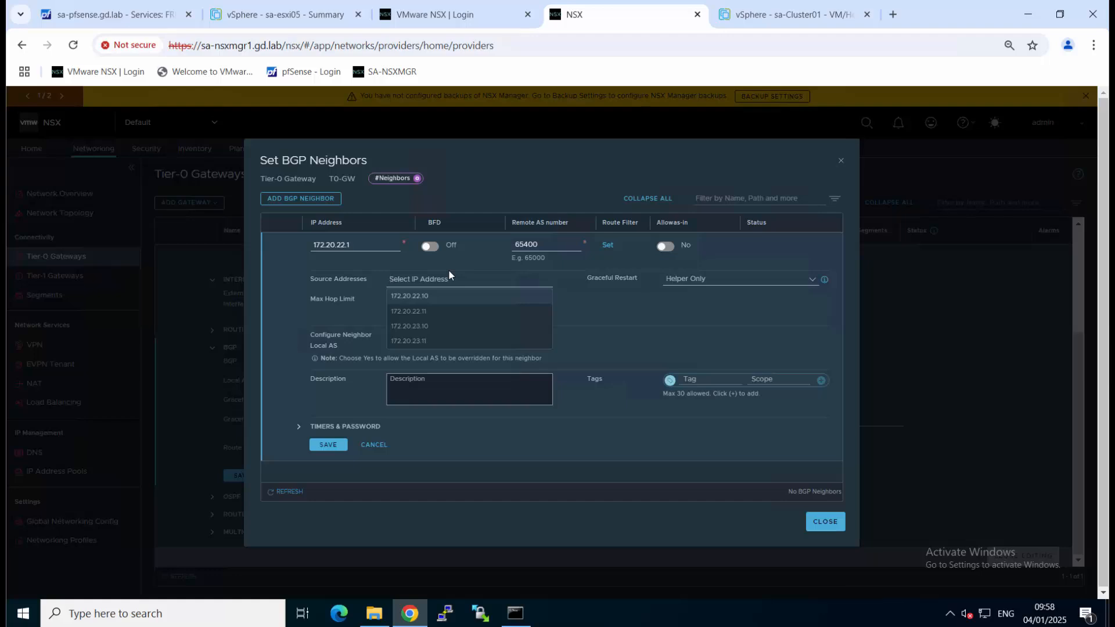
{"action": "left_click", "coordinate": [430, 295]}
{"action": "left_click", "coordinate": [429, 297]}
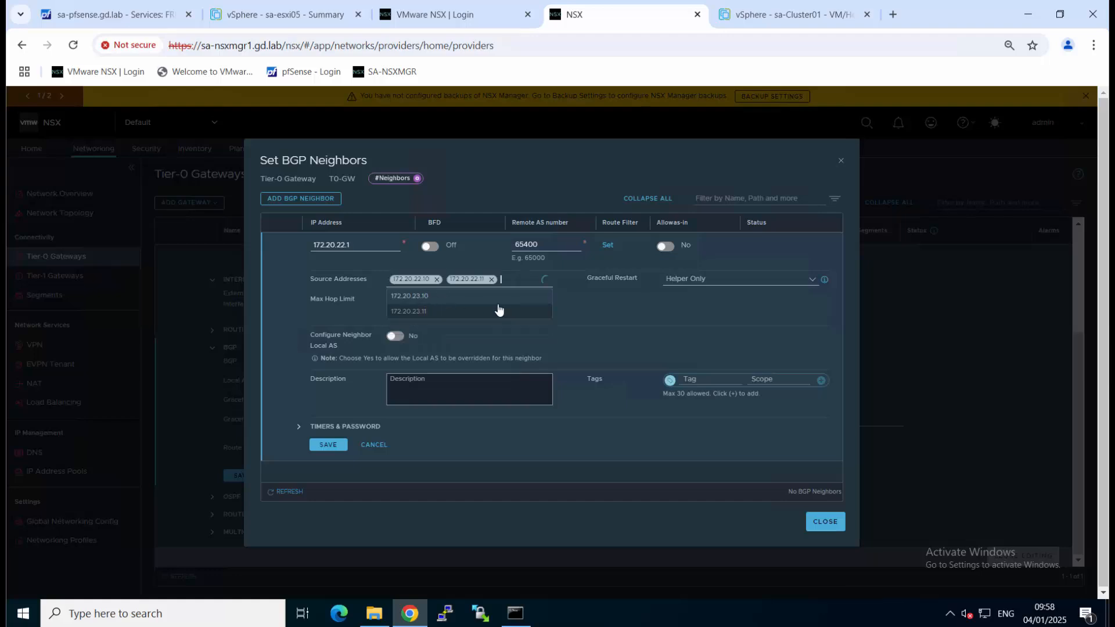
{"action": "left_click", "coordinate": [611, 317]}
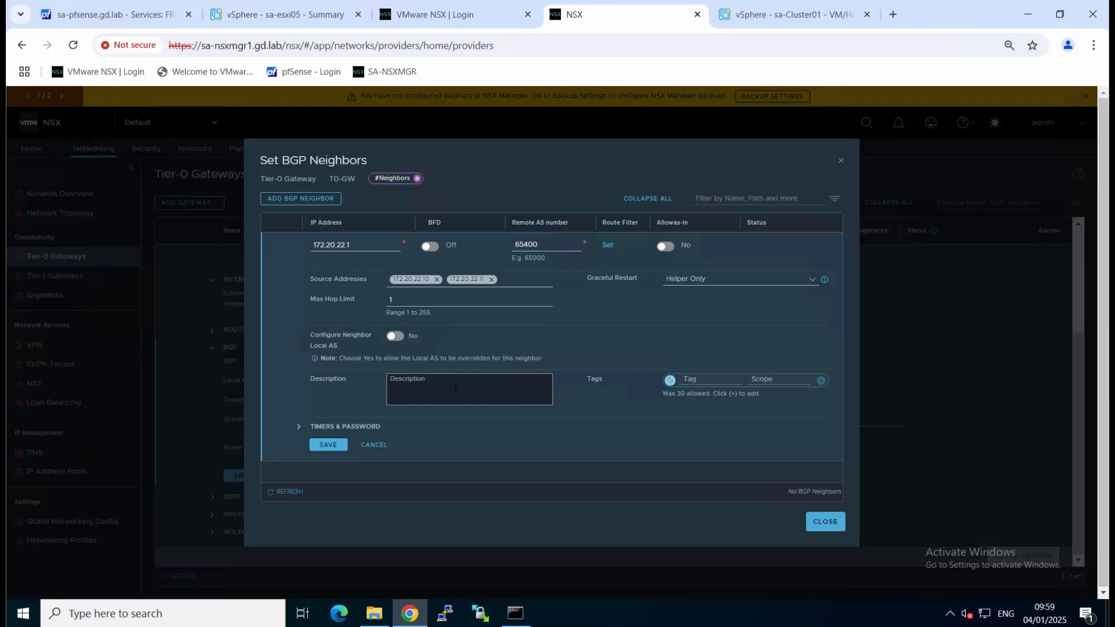
Step: Review the new neighbor's timers and password settings, save the neighbor and refresh the neighbor list
{"action": "left_click", "coordinate": [360, 428]}
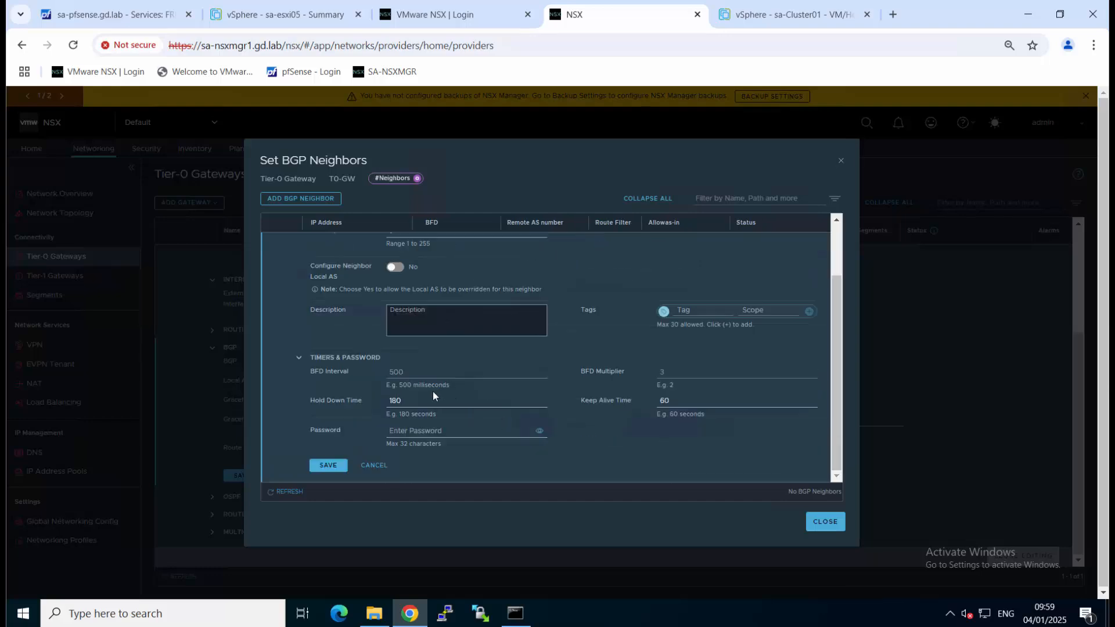
{"action": "left_click", "coordinate": [329, 359]}
{"action": "left_click", "coordinate": [343, 425]}
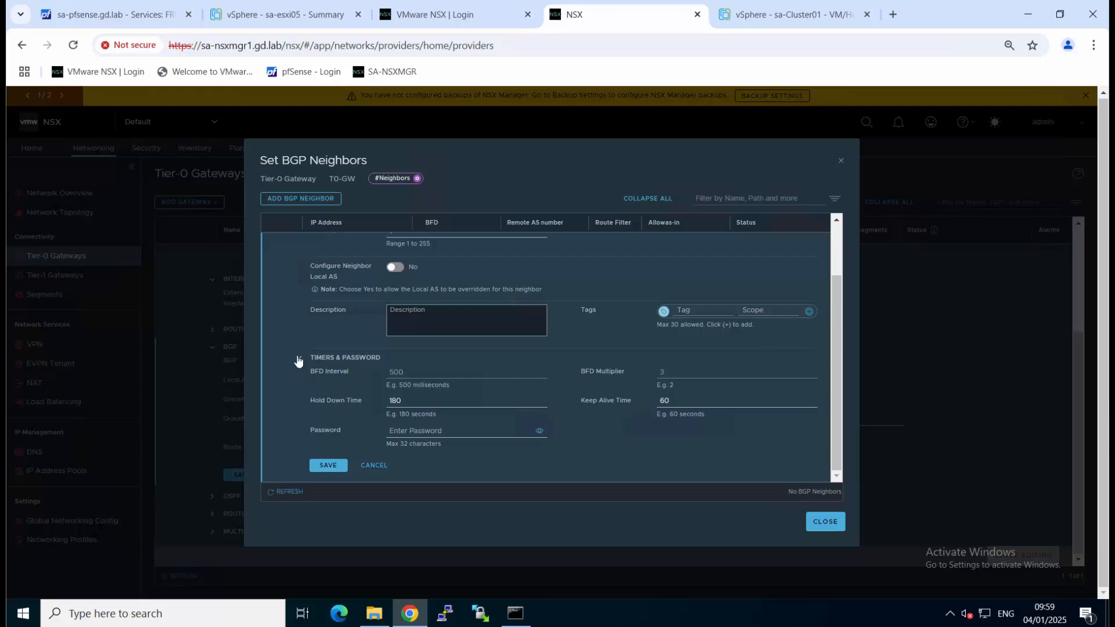
{"action": "left_click", "coordinate": [345, 358]}
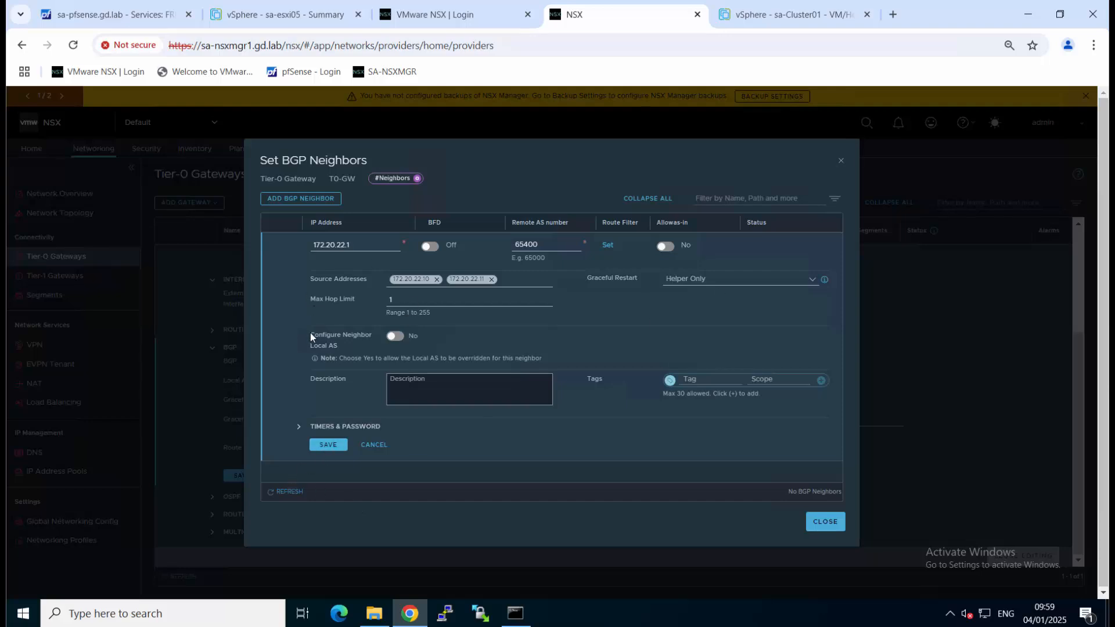
{"action": "left_click", "coordinate": [329, 445]}
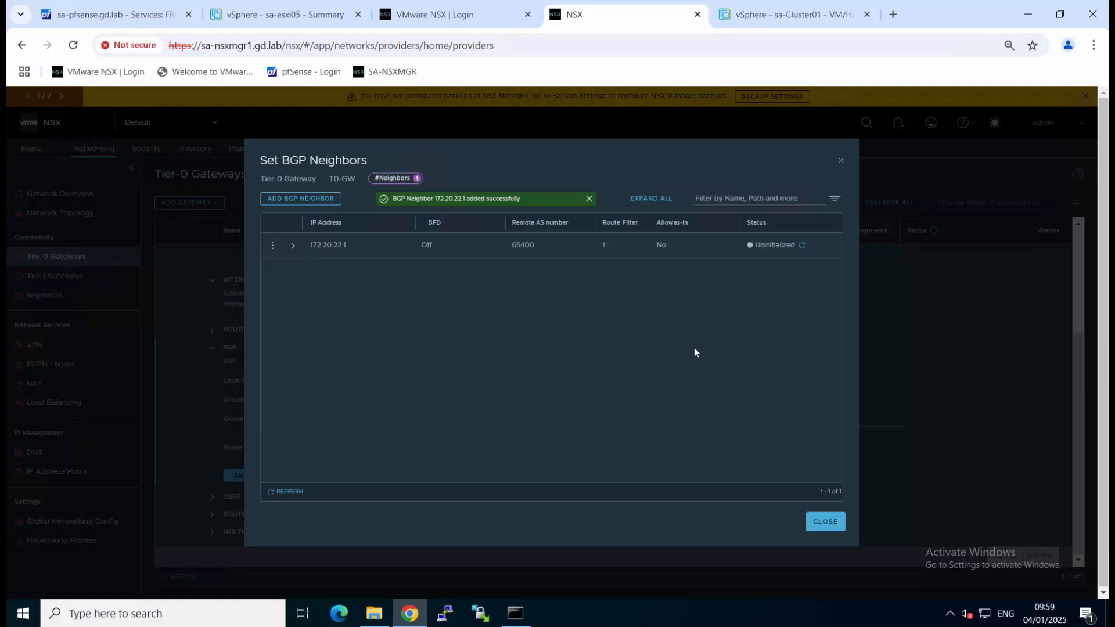
{"action": "left_click", "coordinate": [287, 493]}
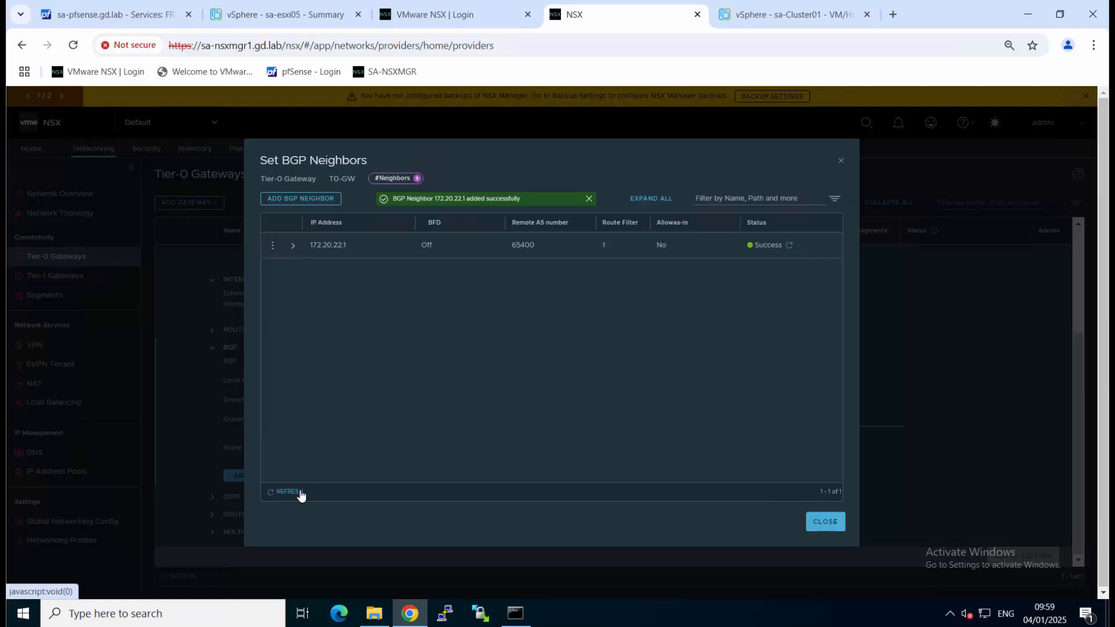
Step: Check the status of neighbor 172.20.22.1 and view its details with the full list of source addresses
{"action": "left_click", "coordinate": [784, 246]}
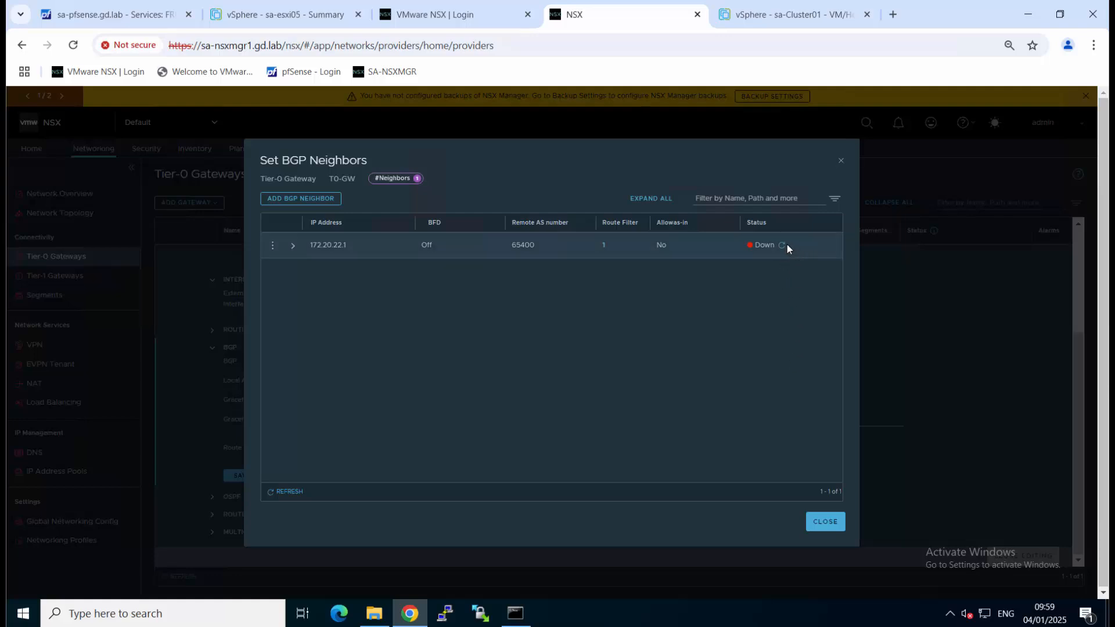
{"action": "left_click", "coordinate": [292, 246]}
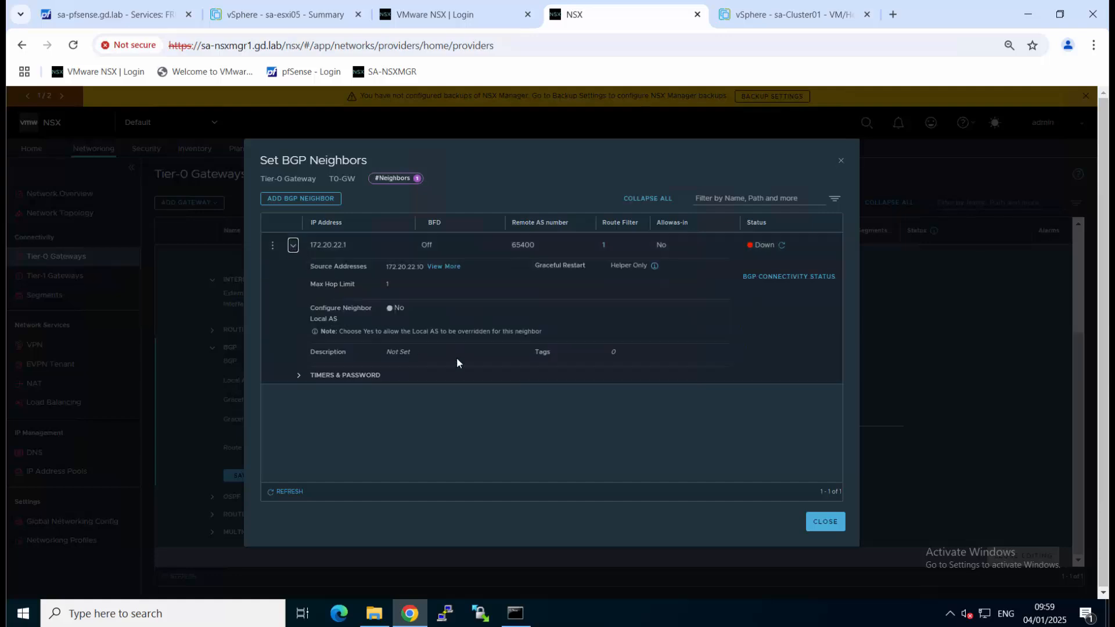
{"action": "left_click", "coordinate": [450, 268]}
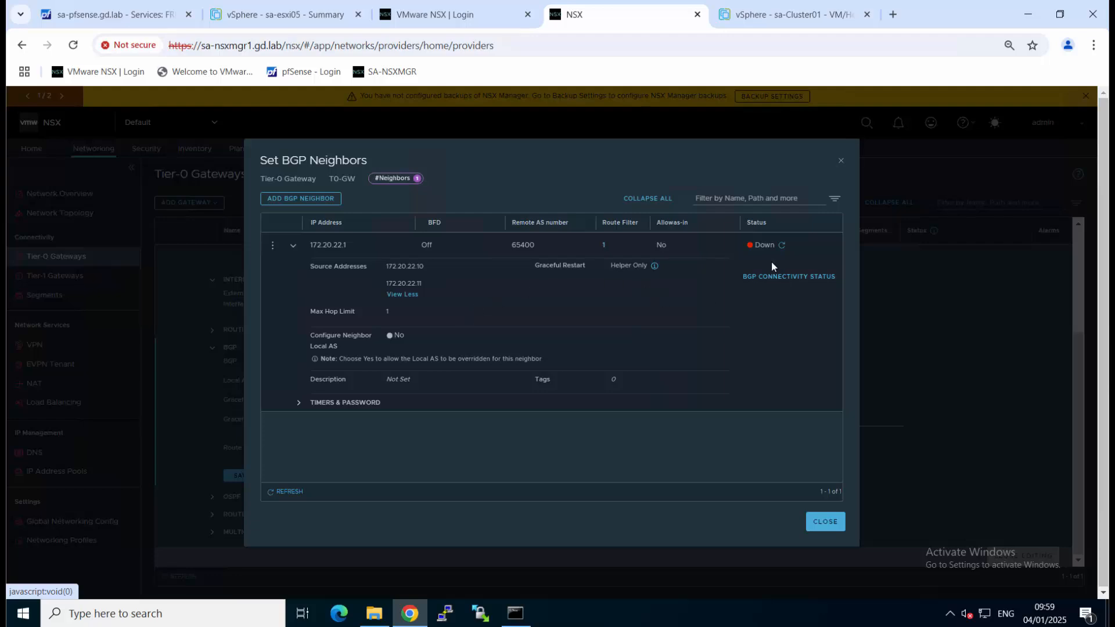
{"action": "left_click", "coordinate": [781, 246]}
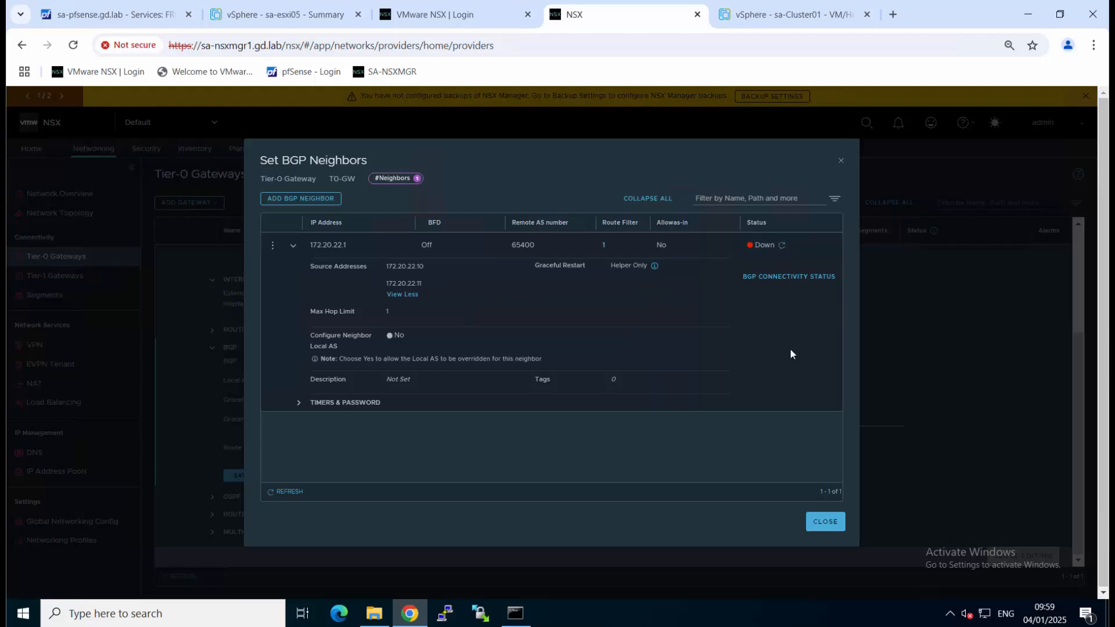
Step: Examine the BGP connectivity status of neighbor 172.20.22.1 for edge nodes sa-nsxedge01 and sa-nsxedge02
{"action": "left_click", "coordinate": [796, 278]}
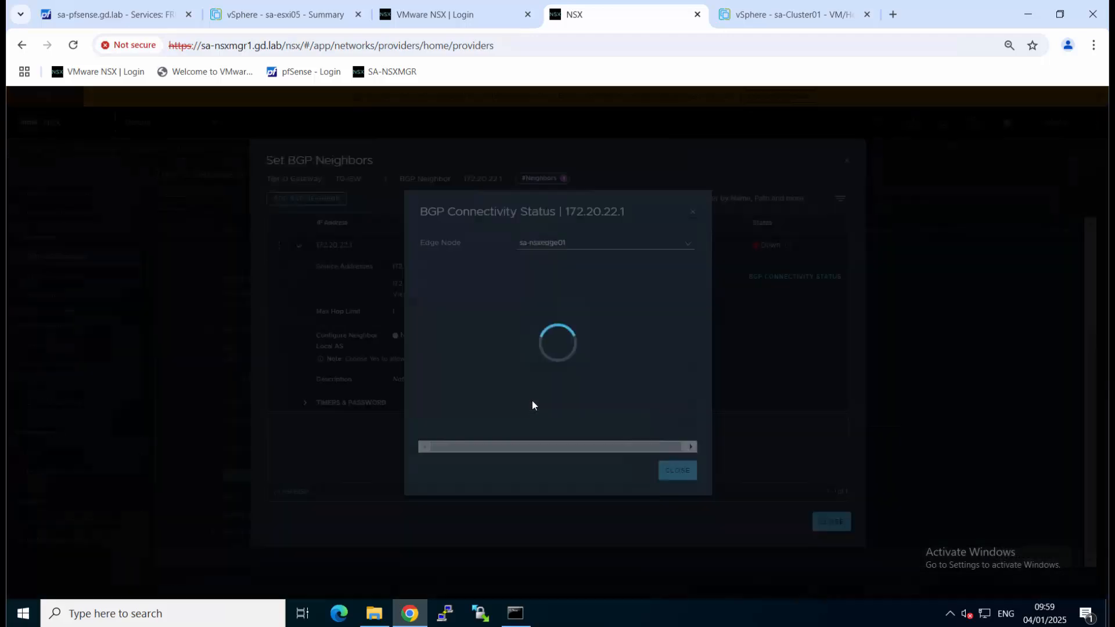
{"action": "left_click", "coordinate": [607, 246]}
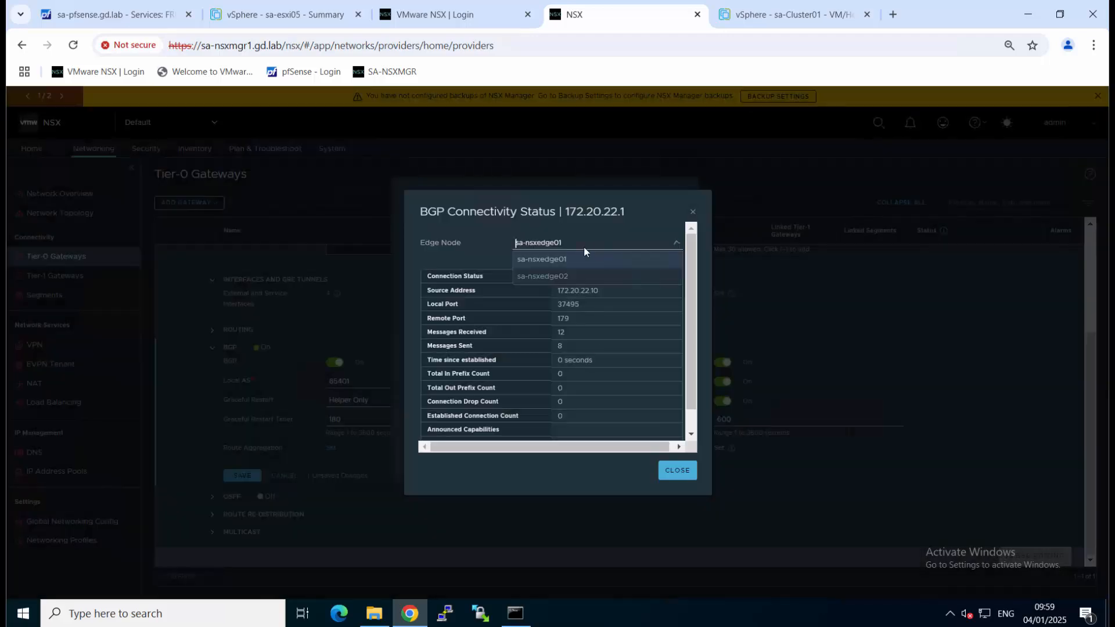
{"action": "left_click", "coordinate": [546, 280]}
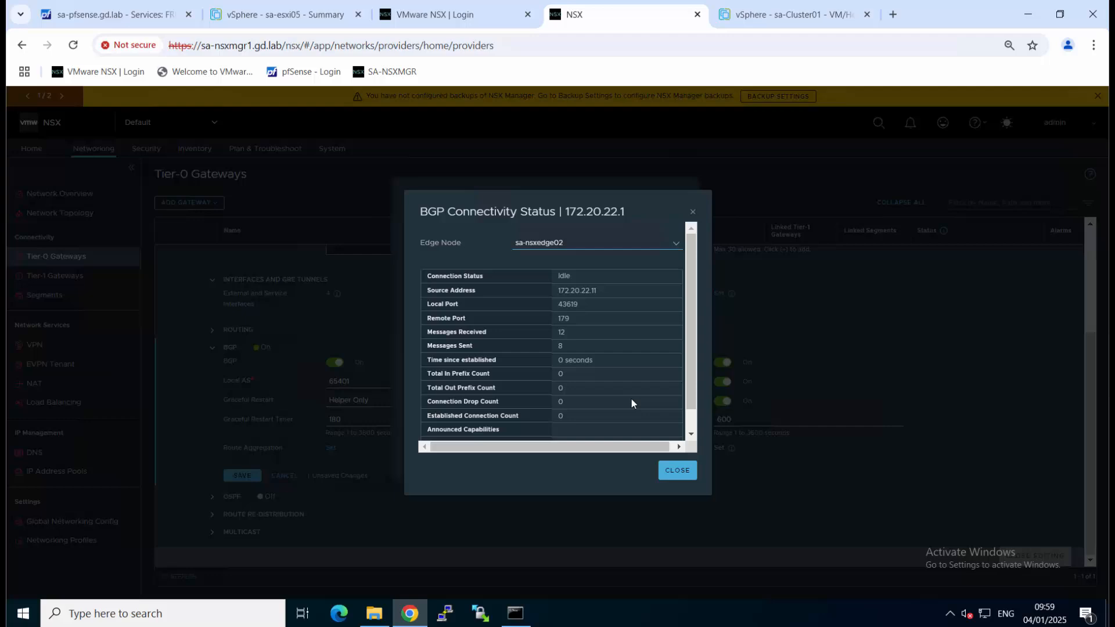
{"action": "left_click", "coordinate": [677, 470]}
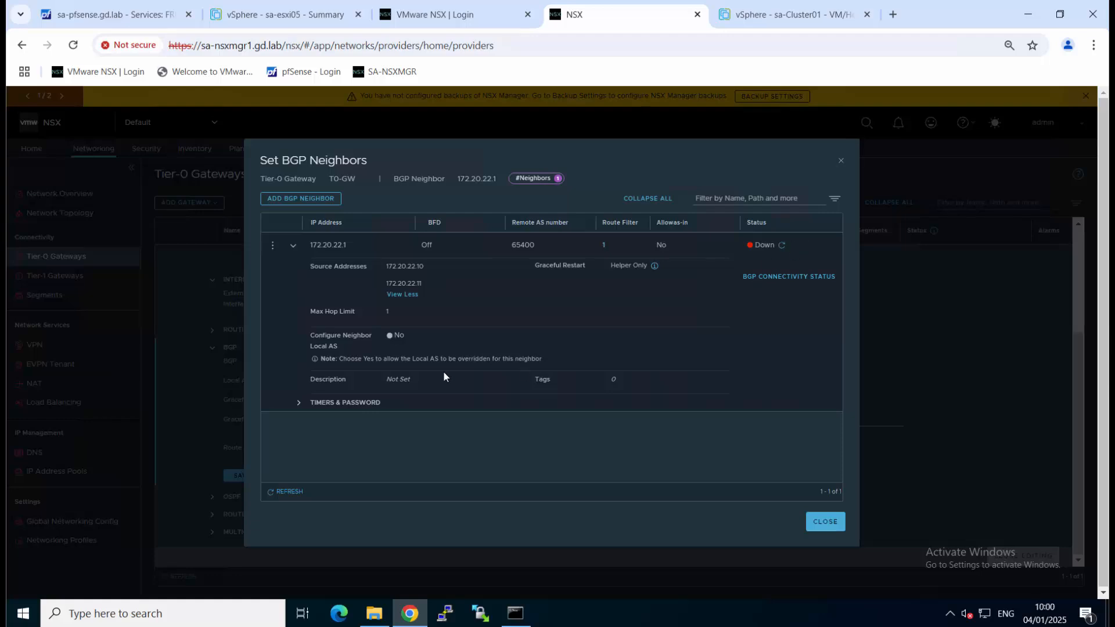
Step: Leave the BGP neighbor list and save the Tier-0 gateway's BGP settings
{"action": "left_click", "coordinate": [824, 522]}
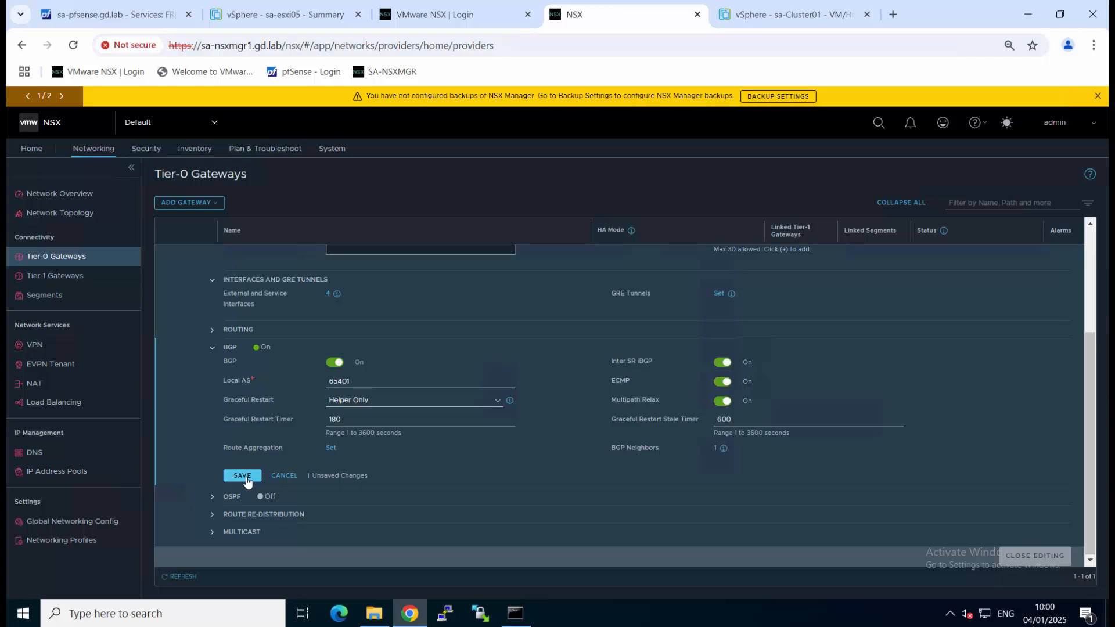
{"action": "left_click", "coordinate": [244, 477]}
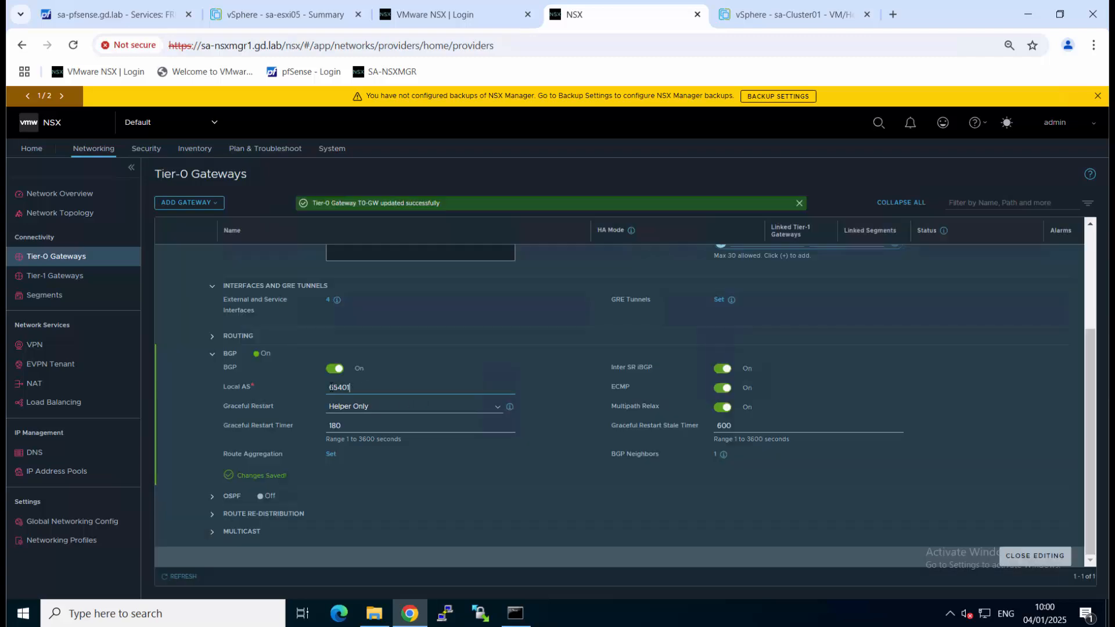
{"action": "double_click", "coordinate": [349, 388]}
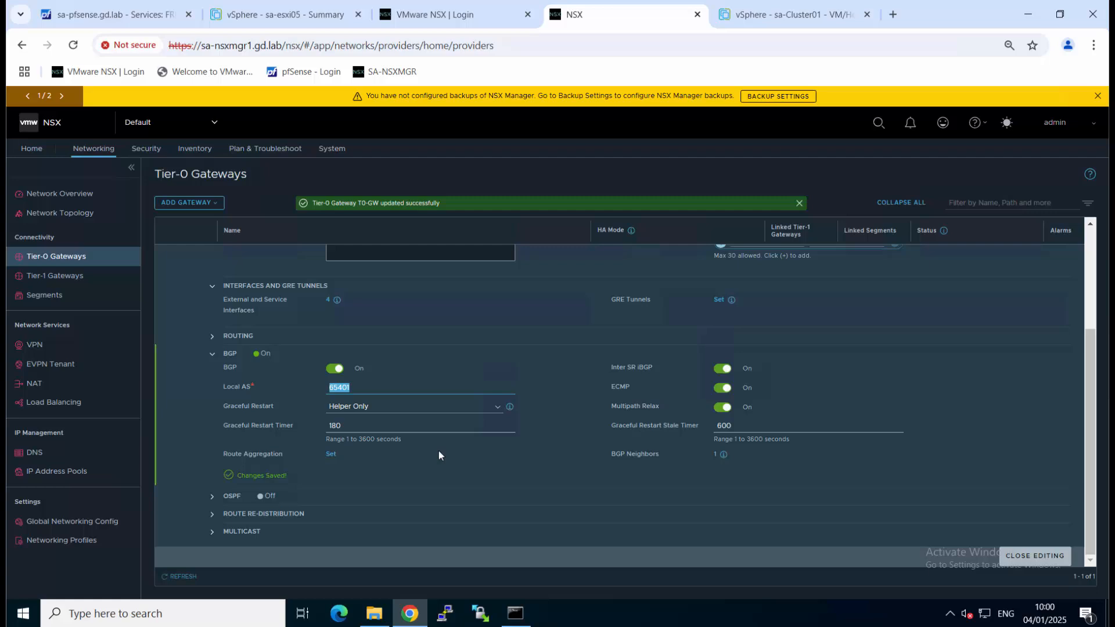
Step: Reopen the BGP neighbor list, refresh the status of neighbor 172.20.22.1 and close the list
{"action": "left_click", "coordinate": [715, 455]}
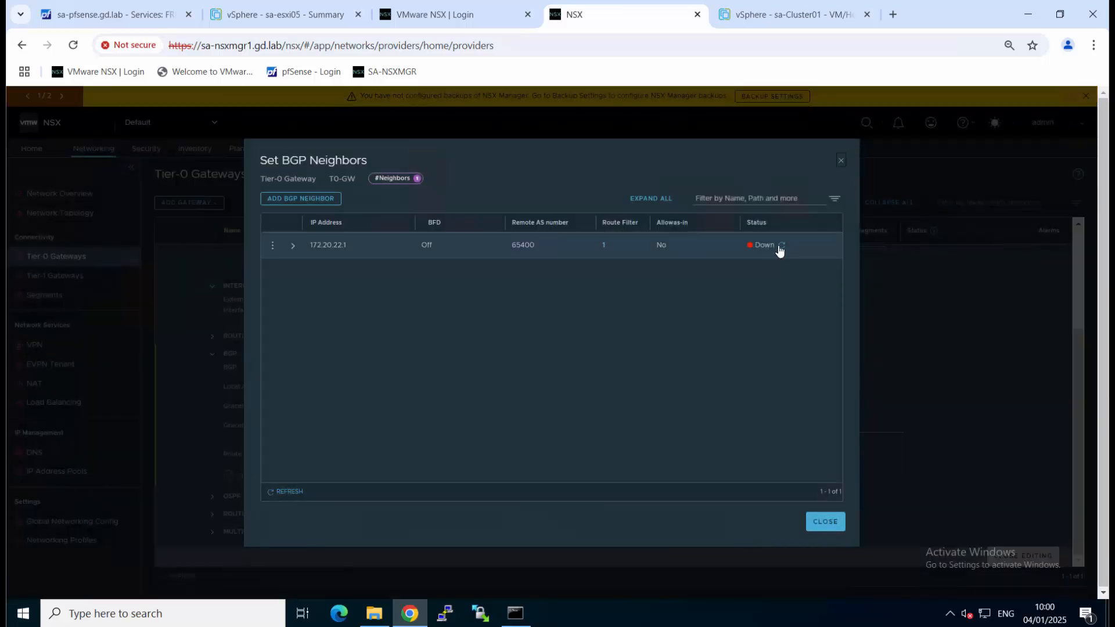
{"action": "left_click", "coordinate": [781, 246]}
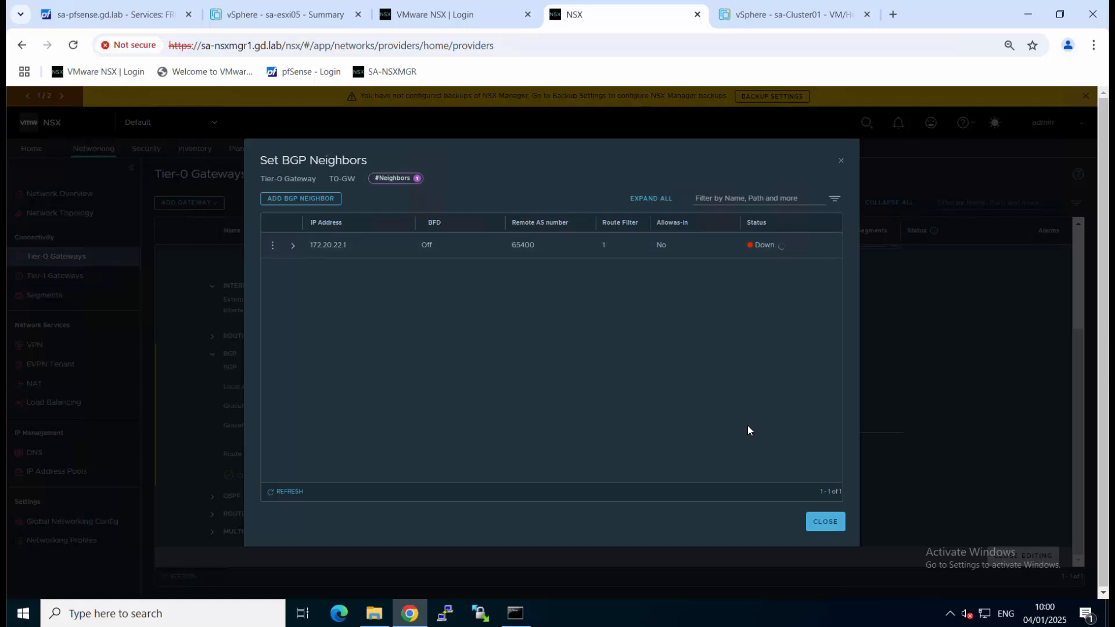
{"action": "left_click", "coordinate": [290, 493]}
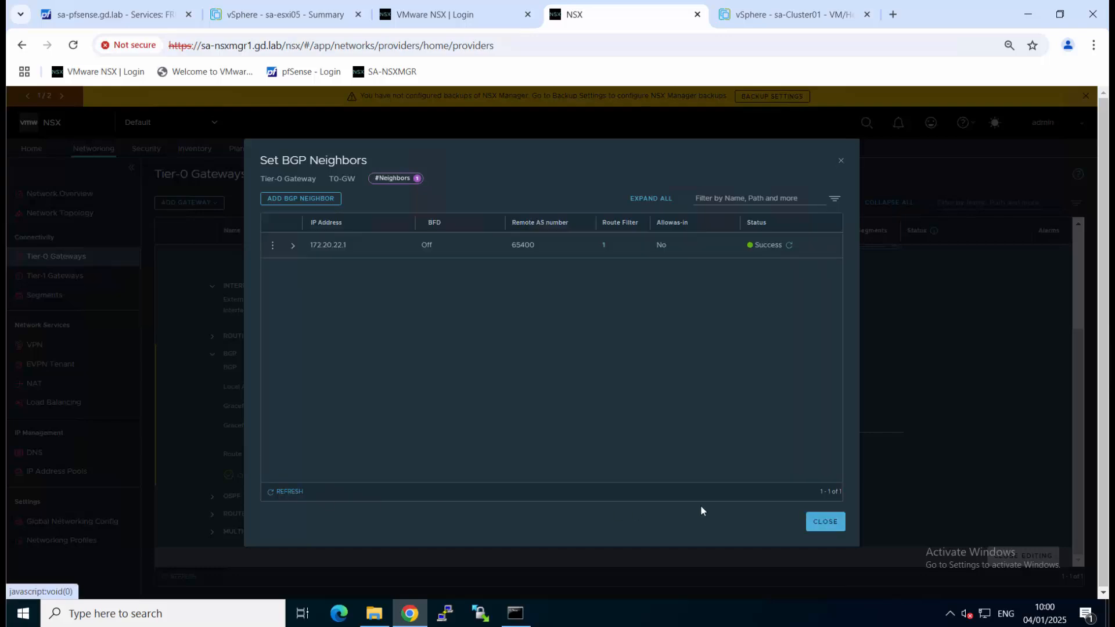
{"action": "left_click", "coordinate": [791, 245]}
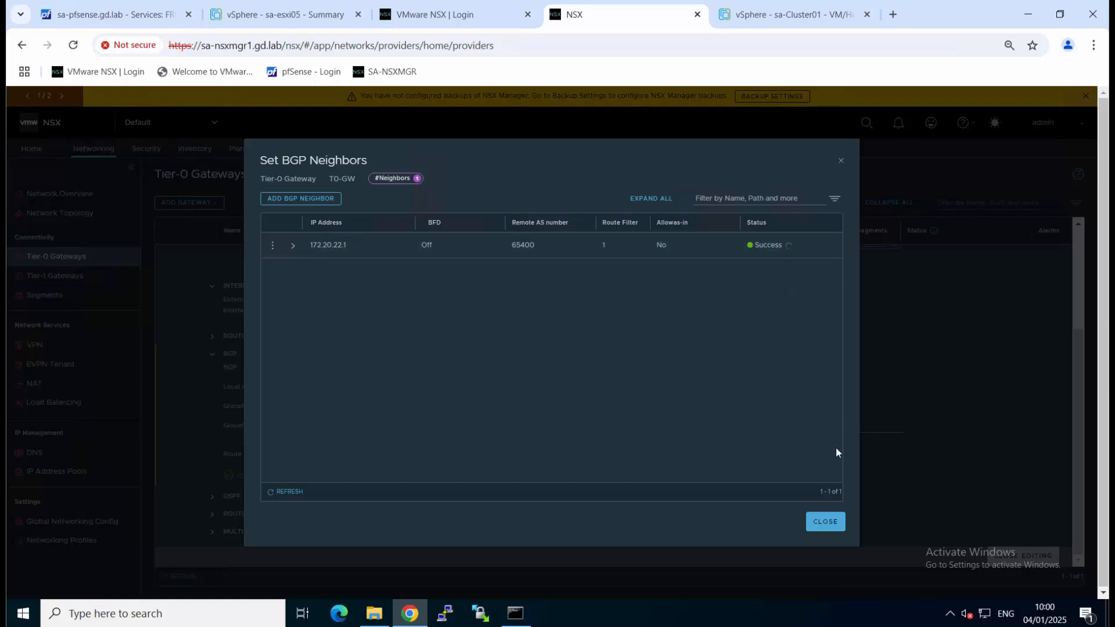
{"action": "left_click", "coordinate": [826, 522]}
Step: Start a new BGP neighbor on the Tier-0 gateway with IP address 172.20.23.1 and remote AS number 65400
{"action": "mouse_move", "coordinate": [720, 456]}
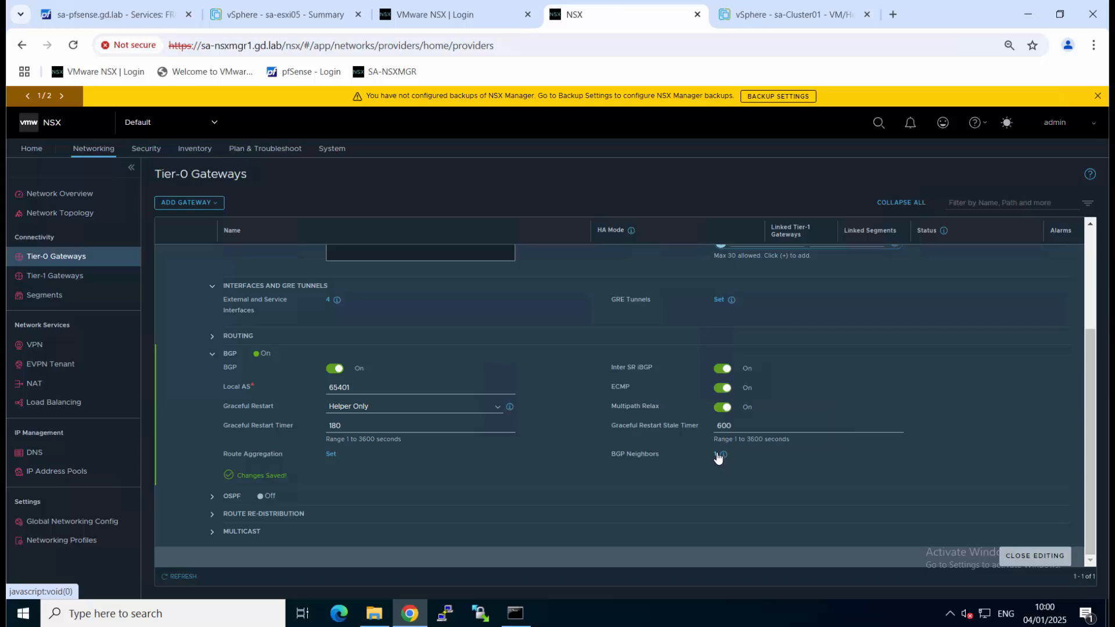
{"action": "left_click", "coordinate": [717, 454]}
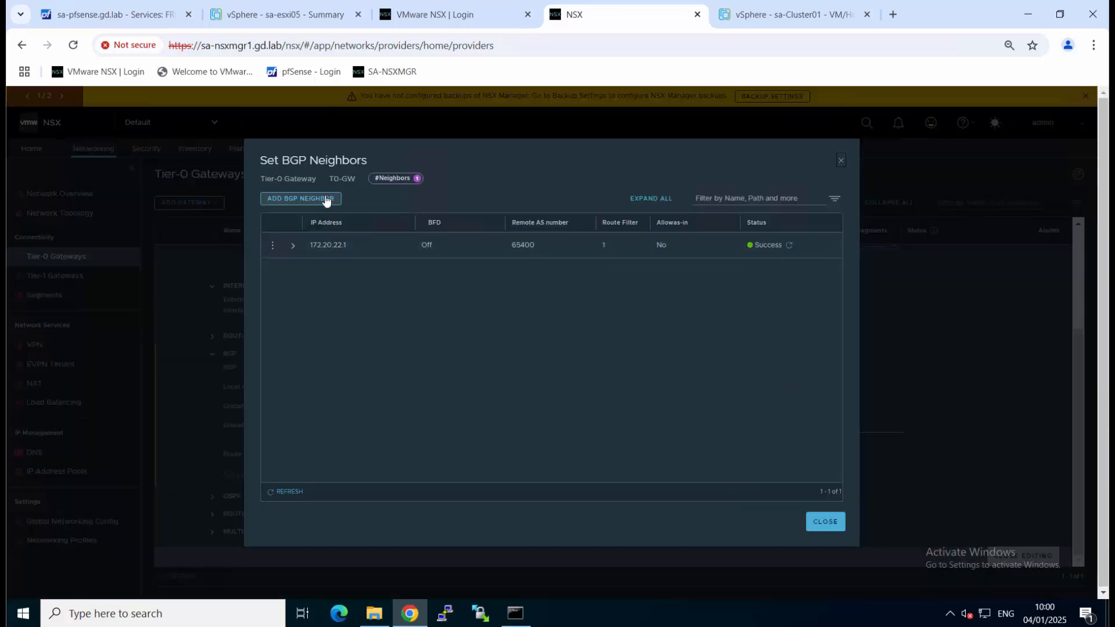
{"action": "left_click", "coordinate": [304, 199]}
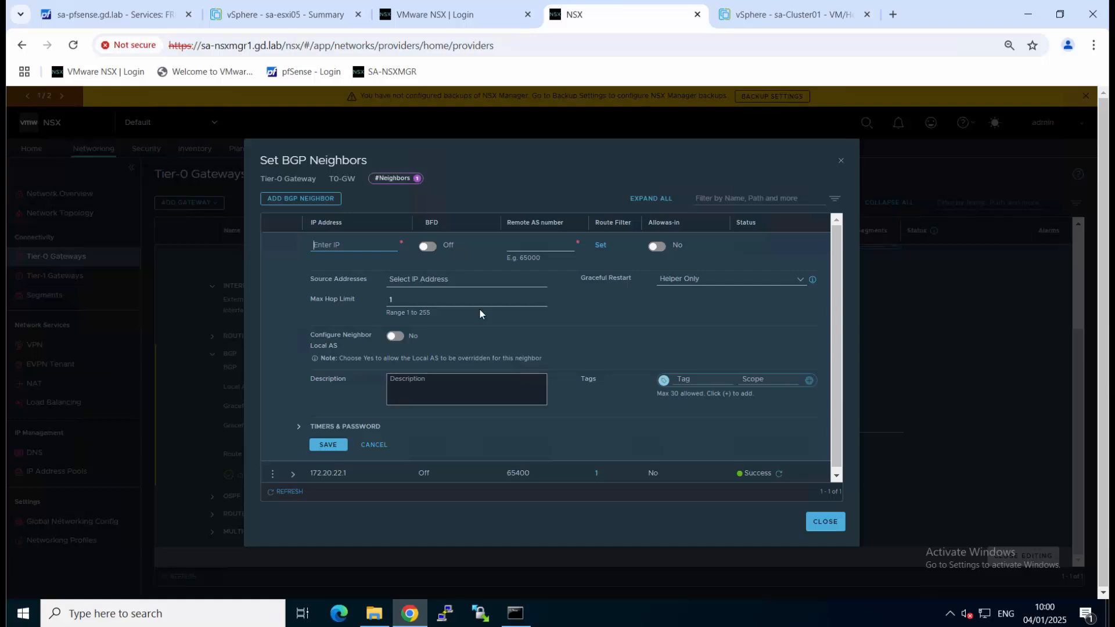
{"action": "type", "text": "172"}
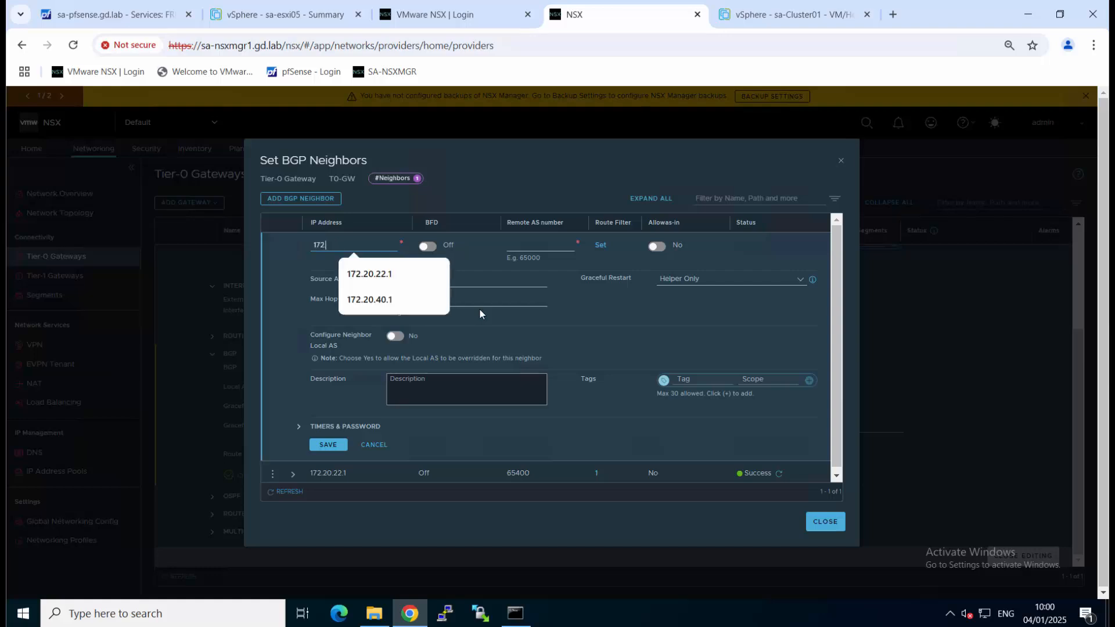
{"action": "type", "text": ".20"}
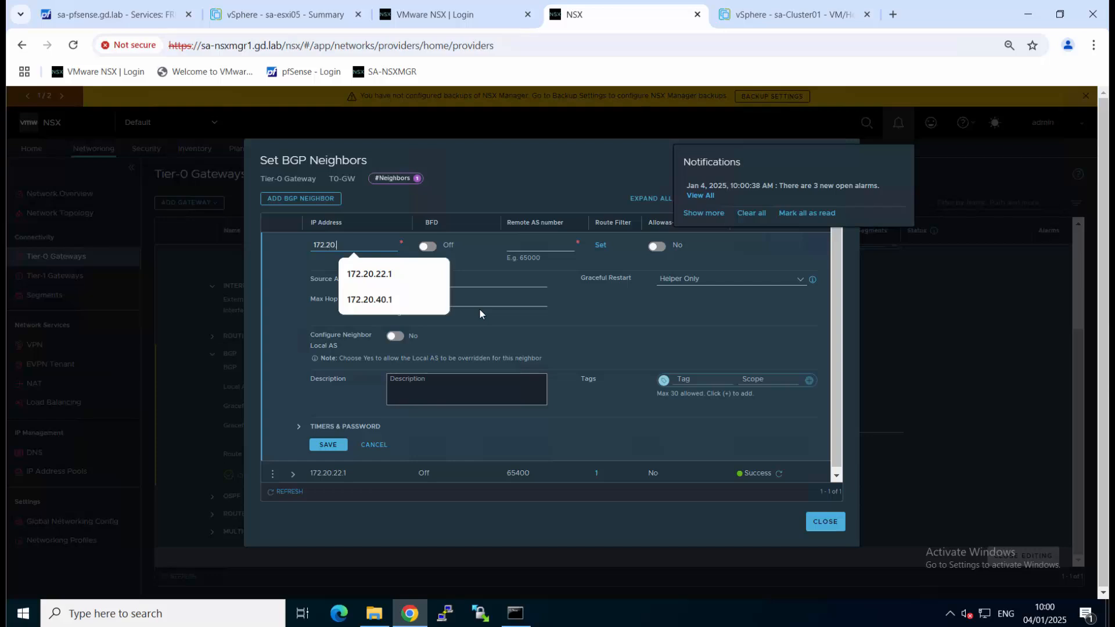
{"action": "type", "text": ".23"}
{"action": "type", "text": "."}
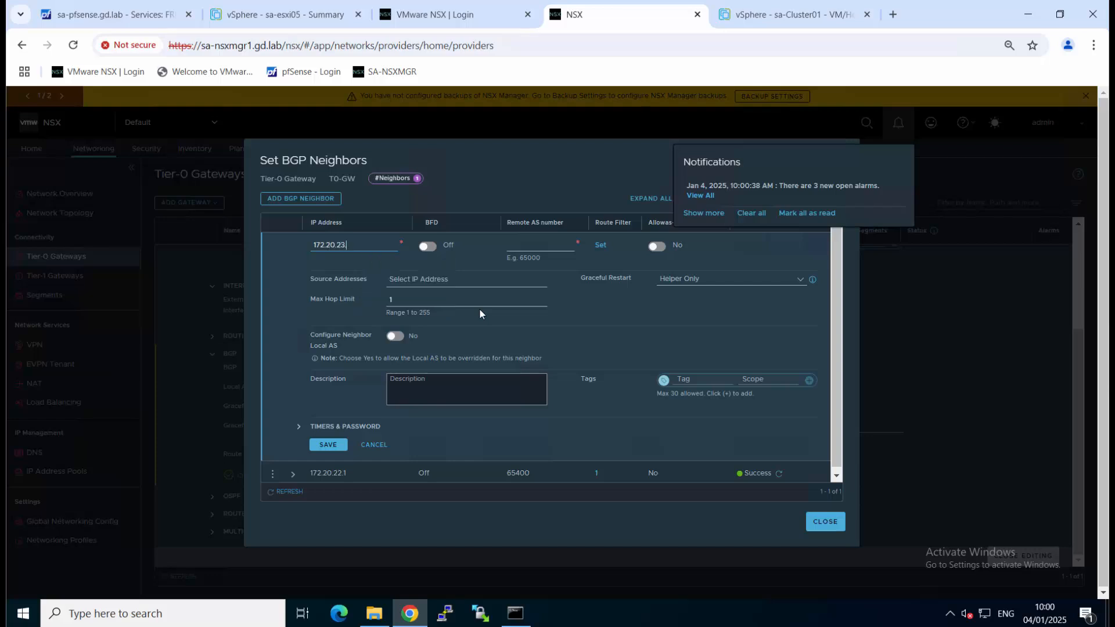
{"action": "type", "text": "1"}
{"action": "left_click", "coordinate": [536, 247]}
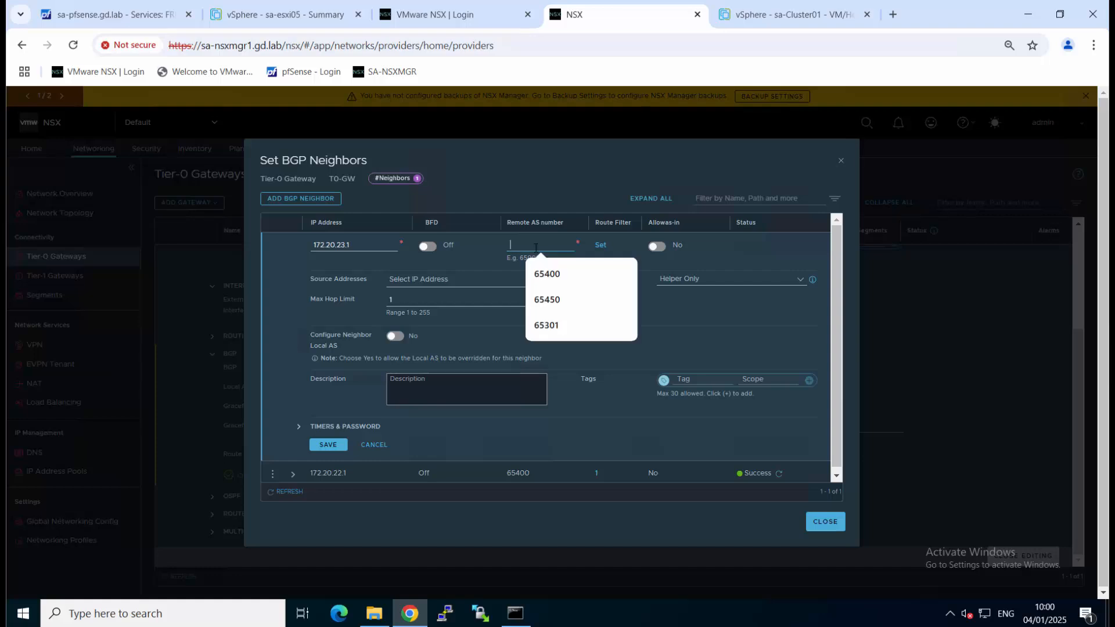
{"action": "type", "text": "65400"}
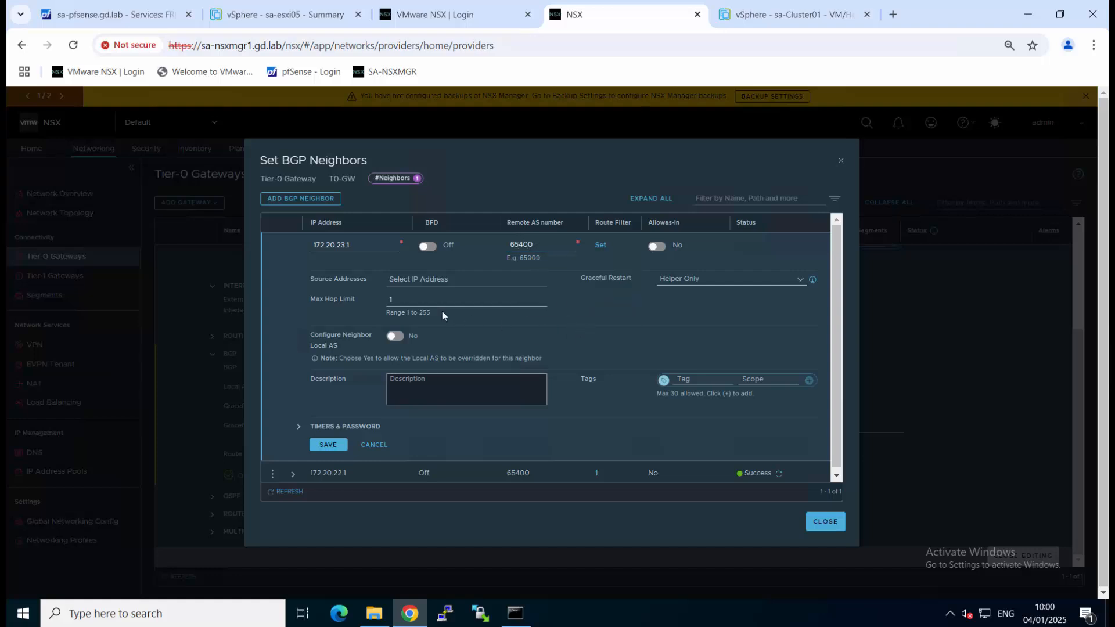
Step: Assign source addresses 172.20.23.10 and 172.20.23.11 to the new BGP neighbor and save it
{"action": "left_click", "coordinate": [427, 279]}
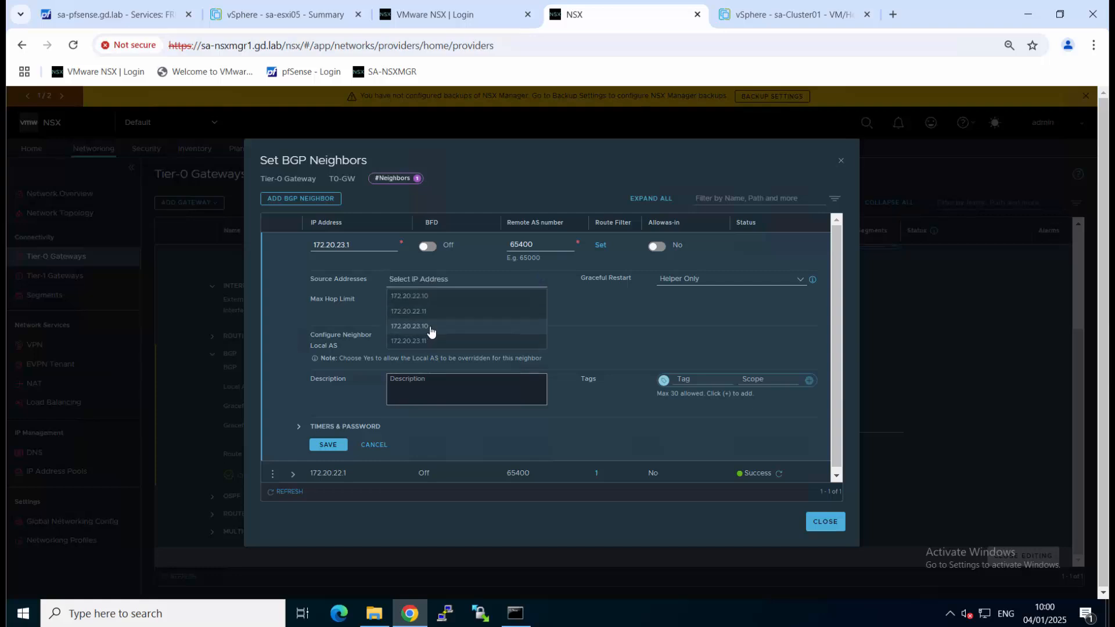
{"action": "left_click", "coordinate": [429, 327]}
{"action": "left_click", "coordinate": [435, 327]}
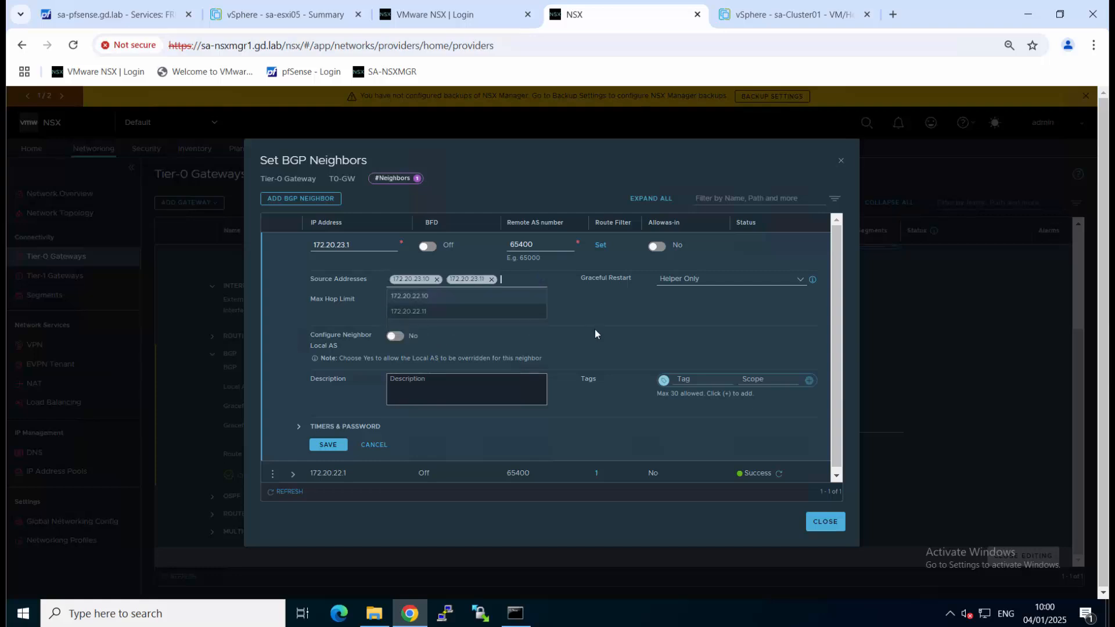
{"action": "left_click", "coordinate": [327, 445]}
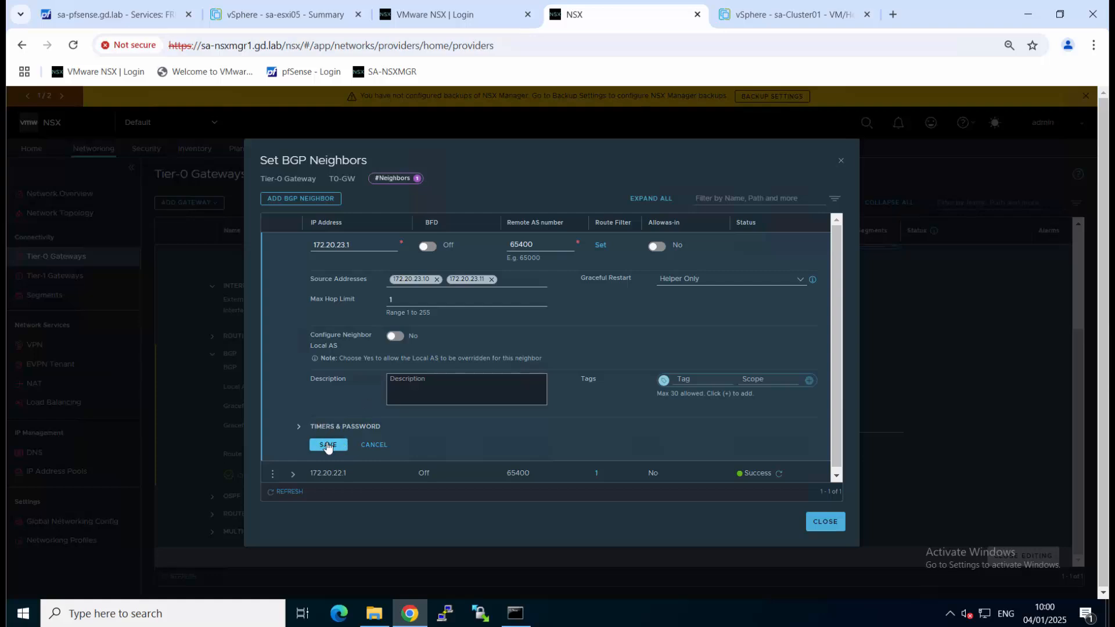
{"action": "left_click", "coordinate": [327, 445]}
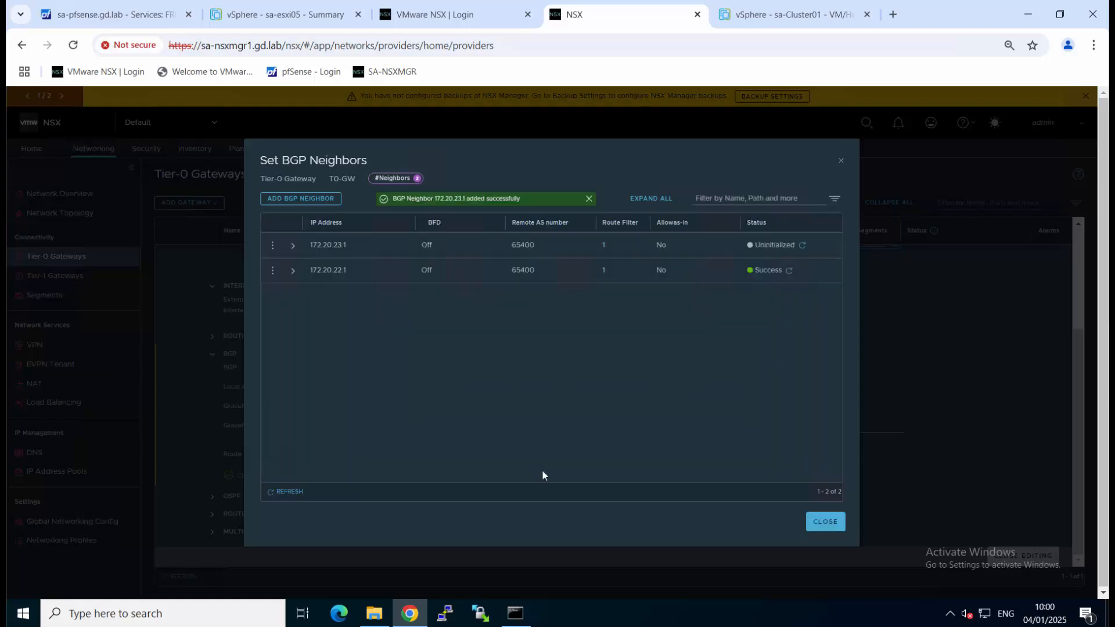
Step: Refresh the BGP neighbor list to check both neighbors' status and close the list
{"action": "left_click", "coordinate": [285, 492]}
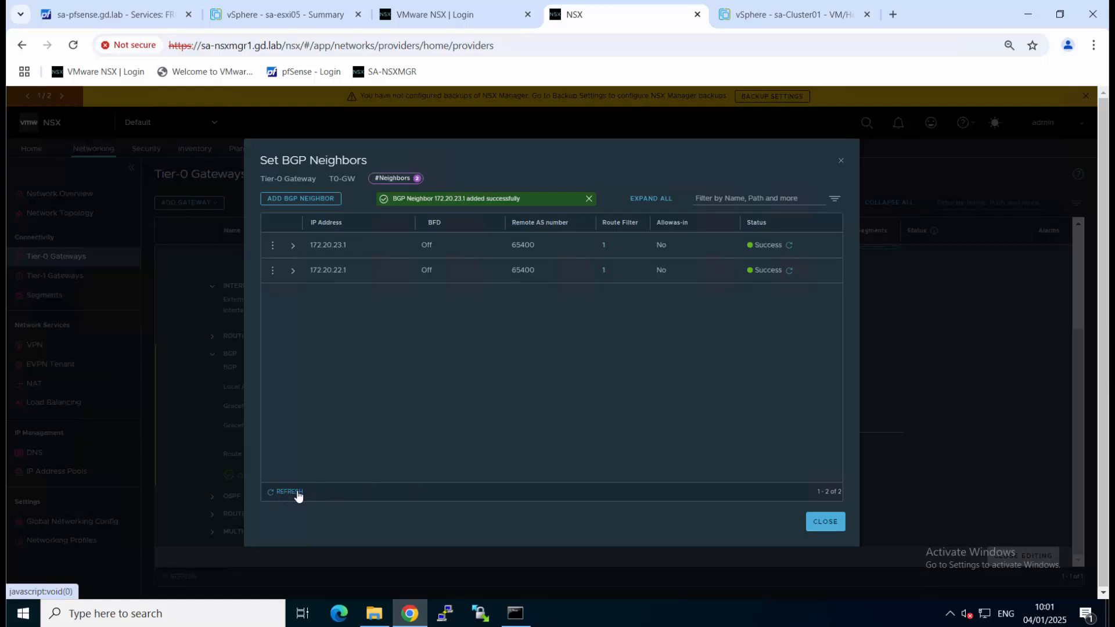
{"action": "left_click", "coordinate": [293, 493]}
{"action": "left_click", "coordinate": [818, 529]}
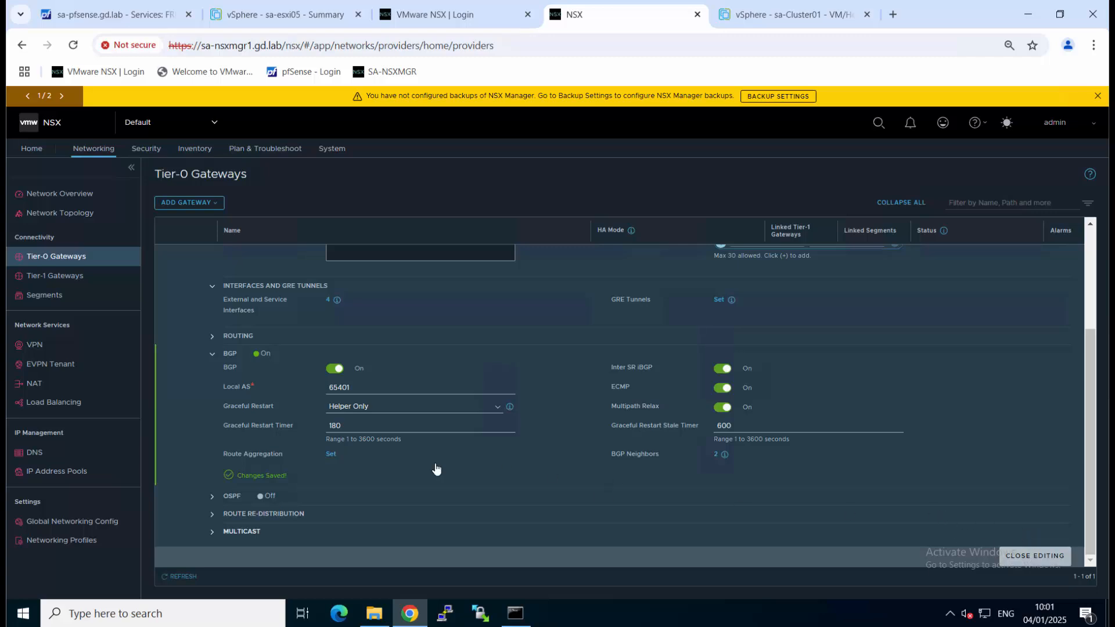
Step: Reopen the gateway's BGP neighbor list and expand the details of neighbor 172.20.23.1
{"action": "left_click", "coordinate": [213, 354]}
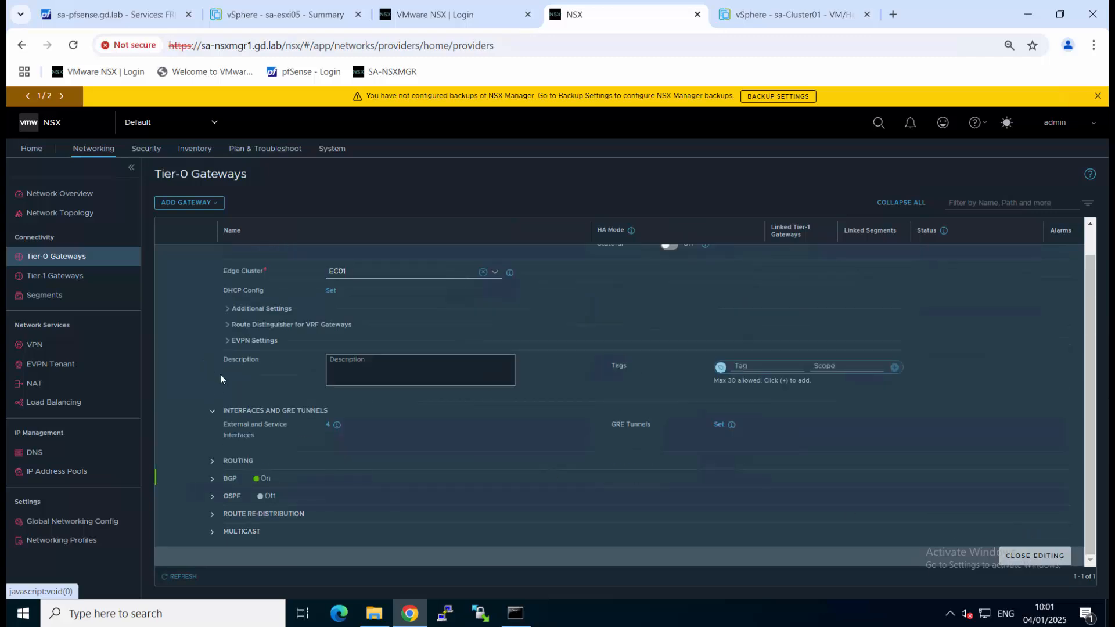
{"action": "left_click", "coordinate": [212, 479]}
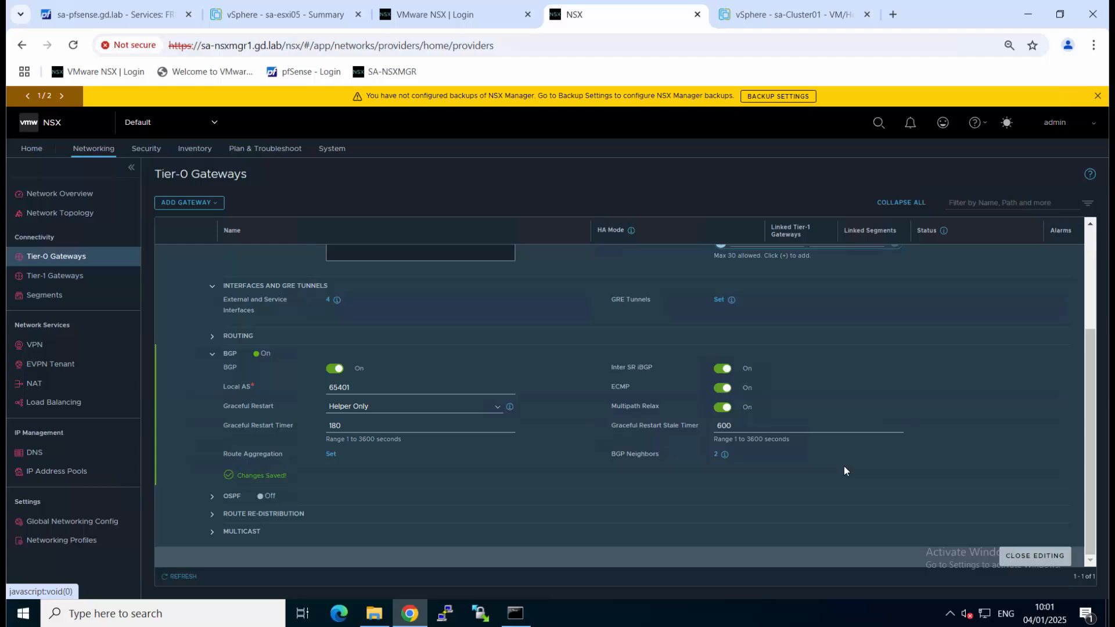
{"action": "left_click", "coordinate": [717, 456]}
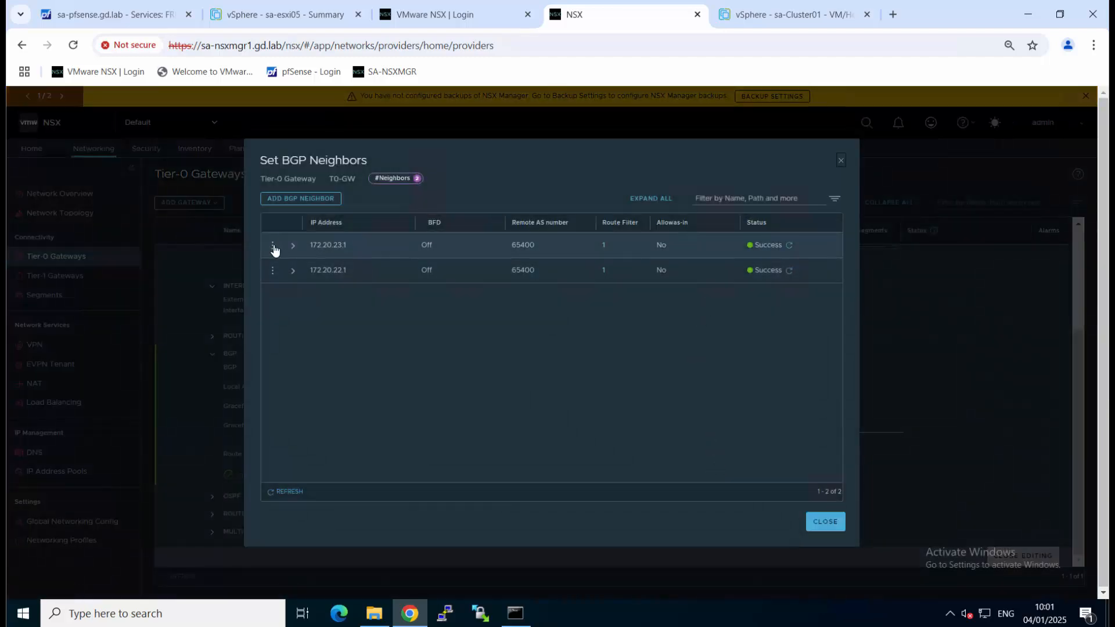
{"action": "left_click", "coordinate": [273, 247]}
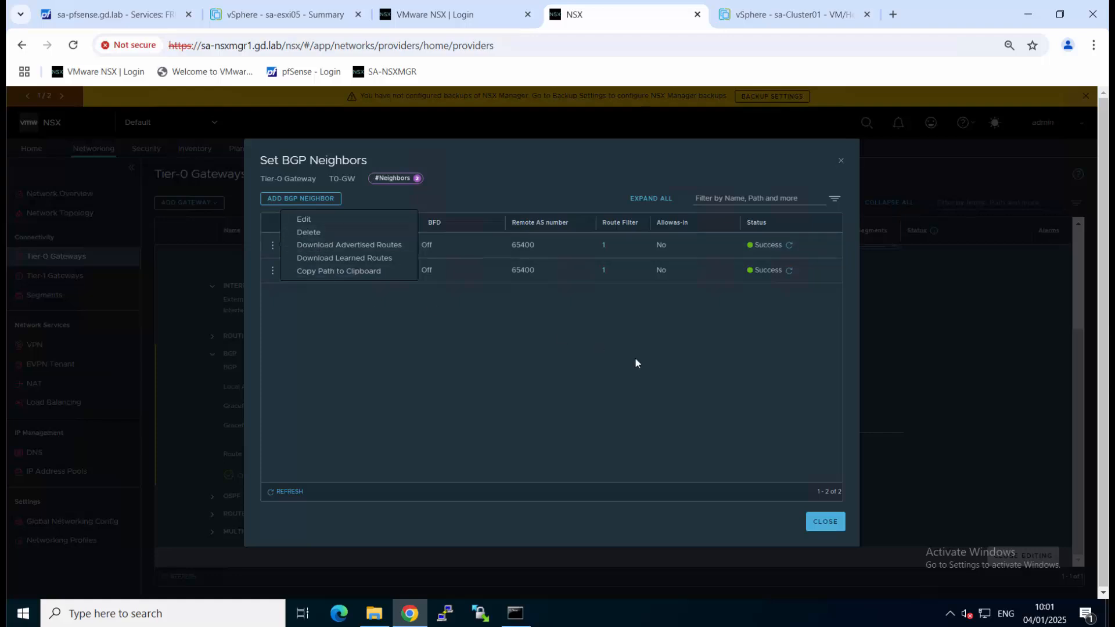
{"action": "left_click", "coordinate": [318, 262]}
{"action": "left_click", "coordinate": [293, 245]}
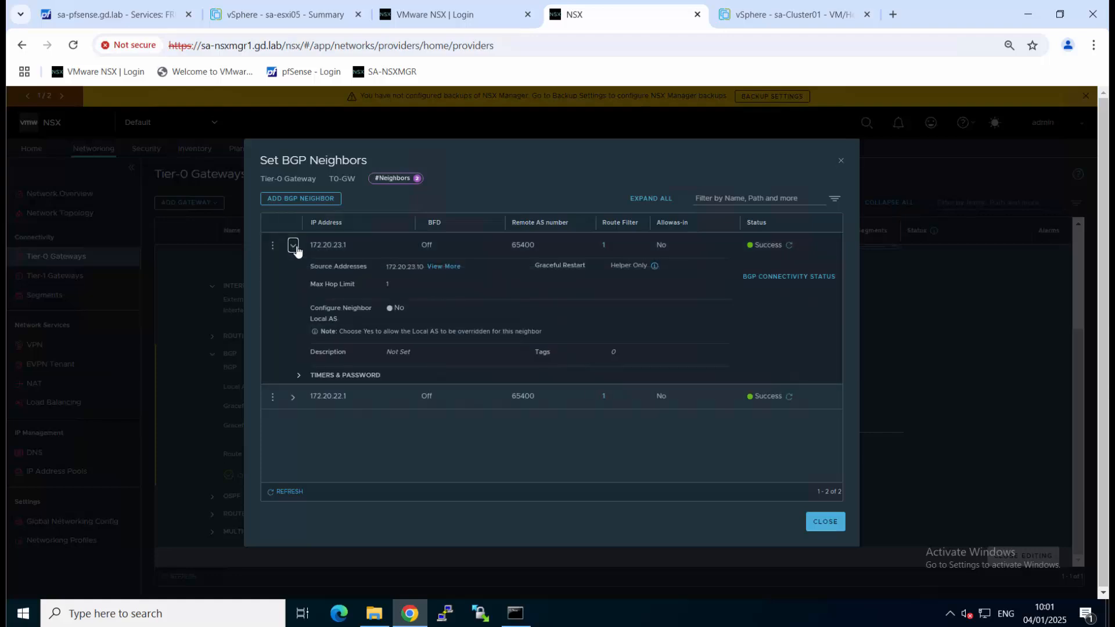
Step: Examine the BGP connectivity status of neighbor 172.20.23.1 for edge nodes sa-nsxedge01 and sa-nsxedge02, and leave the neighbor list
{"action": "left_click", "coordinate": [800, 278]}
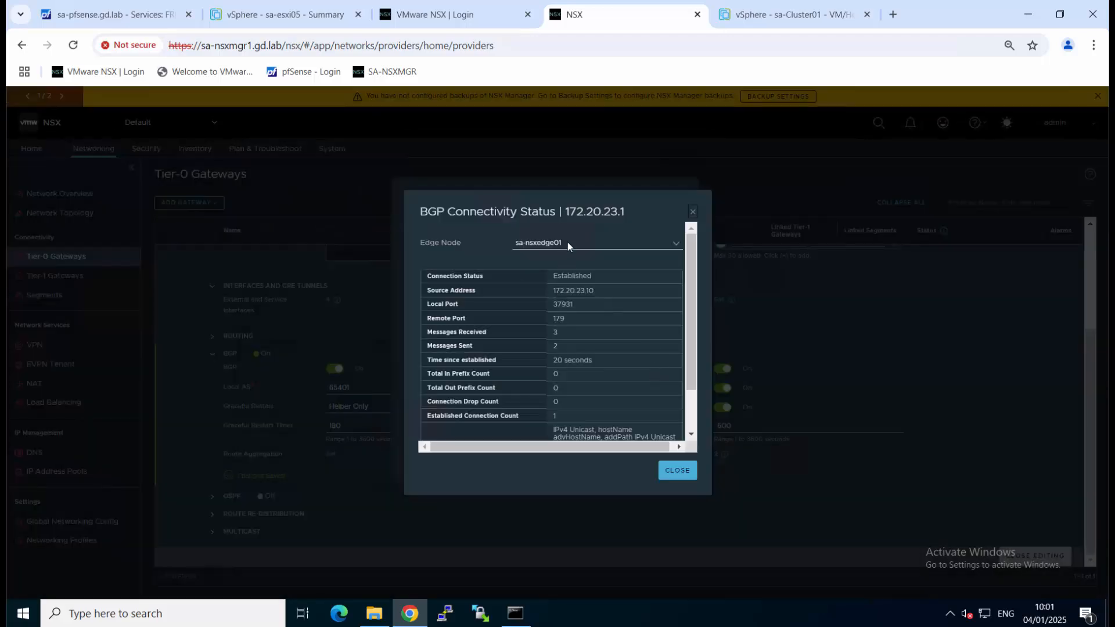
{"action": "left_click", "coordinate": [569, 240]}
{"action": "left_click", "coordinate": [559, 277]}
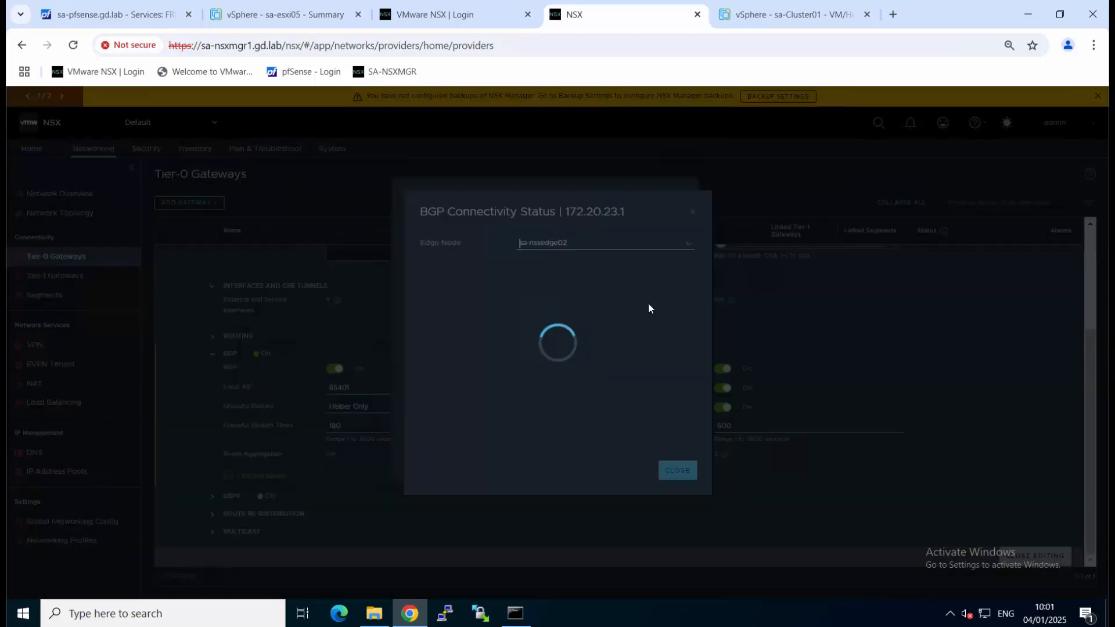
{"action": "scroll", "coordinate": [656, 333], "scroll_direction": "down", "scroll_amount": 2}
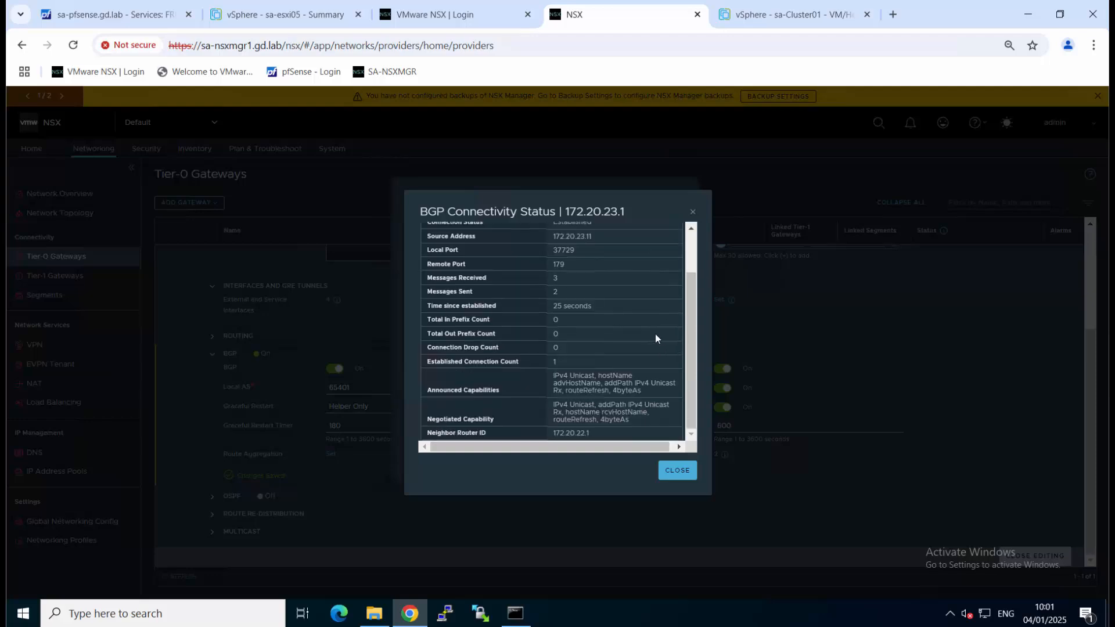
{"action": "left_click", "coordinate": [675, 472]}
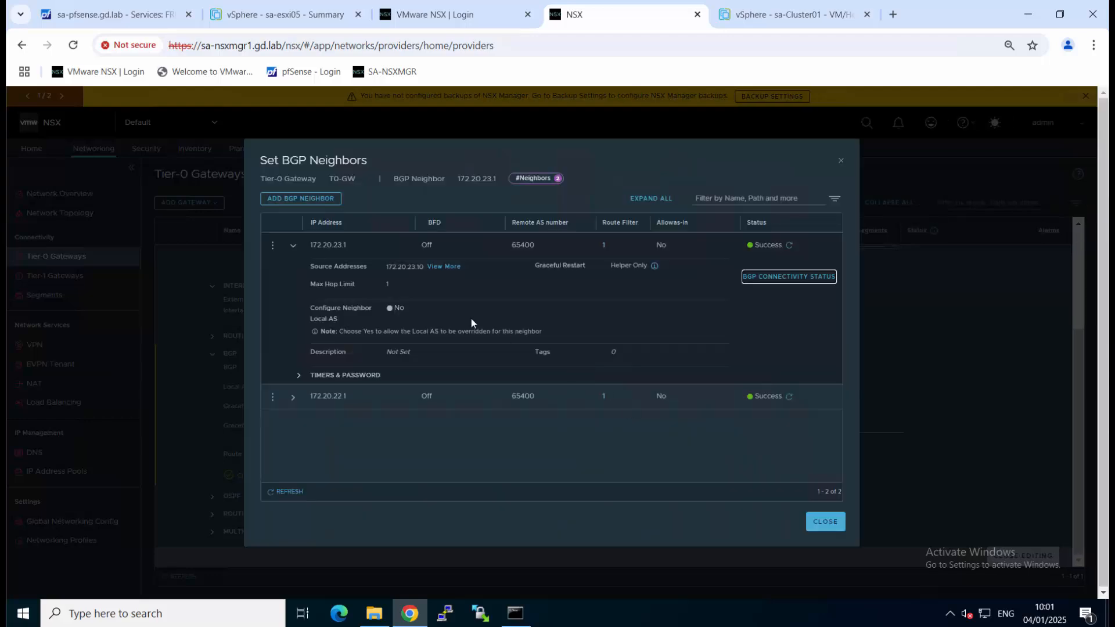
{"action": "left_click", "coordinate": [826, 522]}
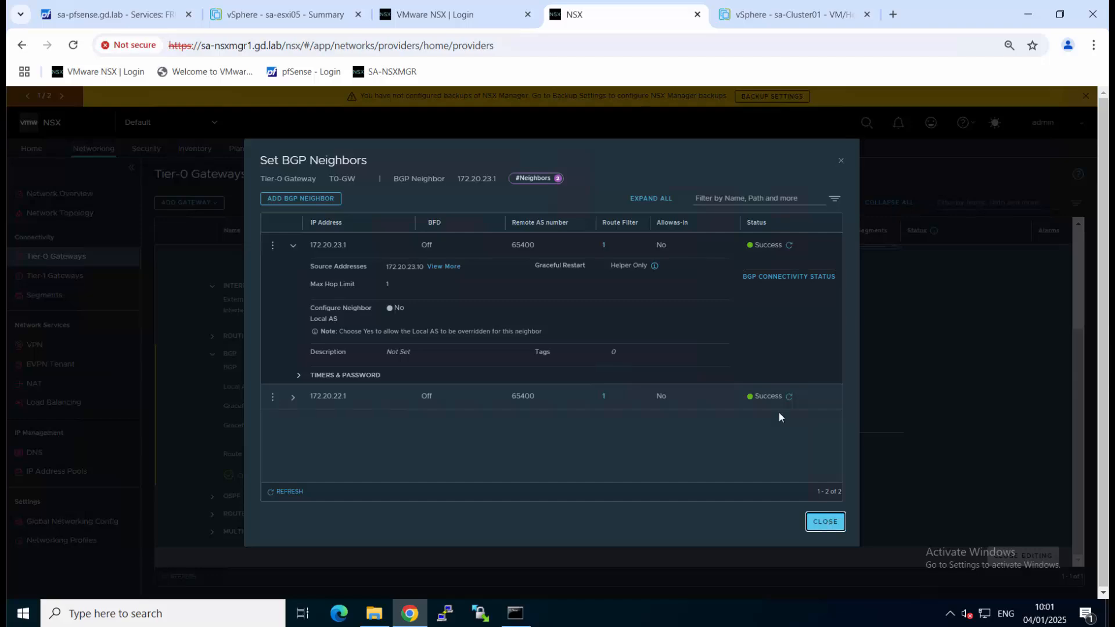
Step: Switch to pfSense and bring up the BGP Neighbors section of the FRR BGP status
{"action": "left_click", "coordinate": [139, 9]}
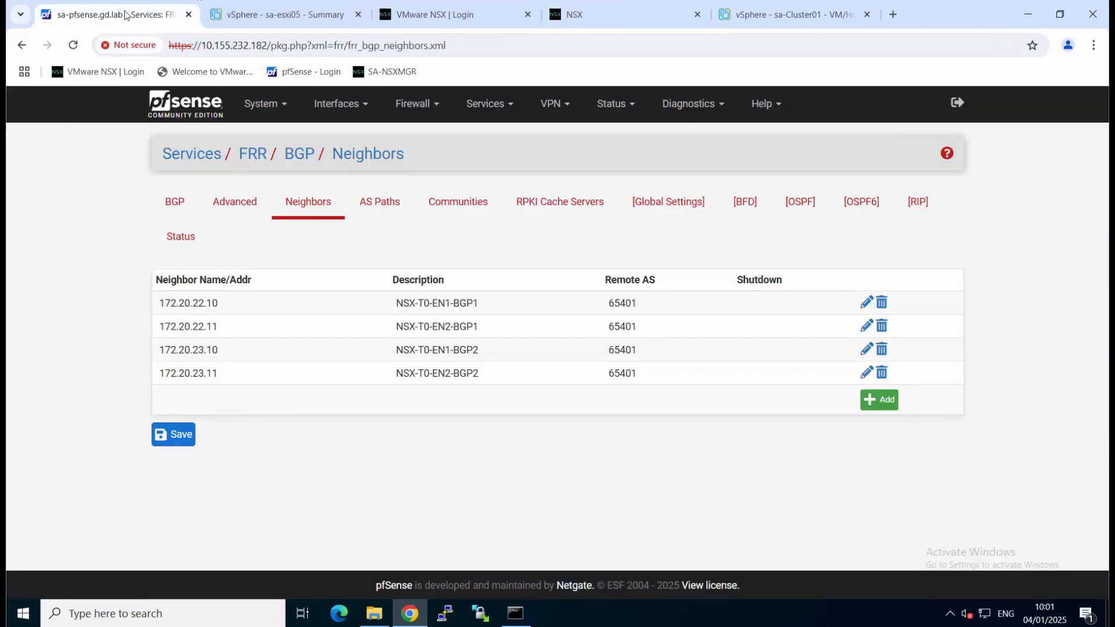
{"action": "left_click", "coordinate": [196, 237]}
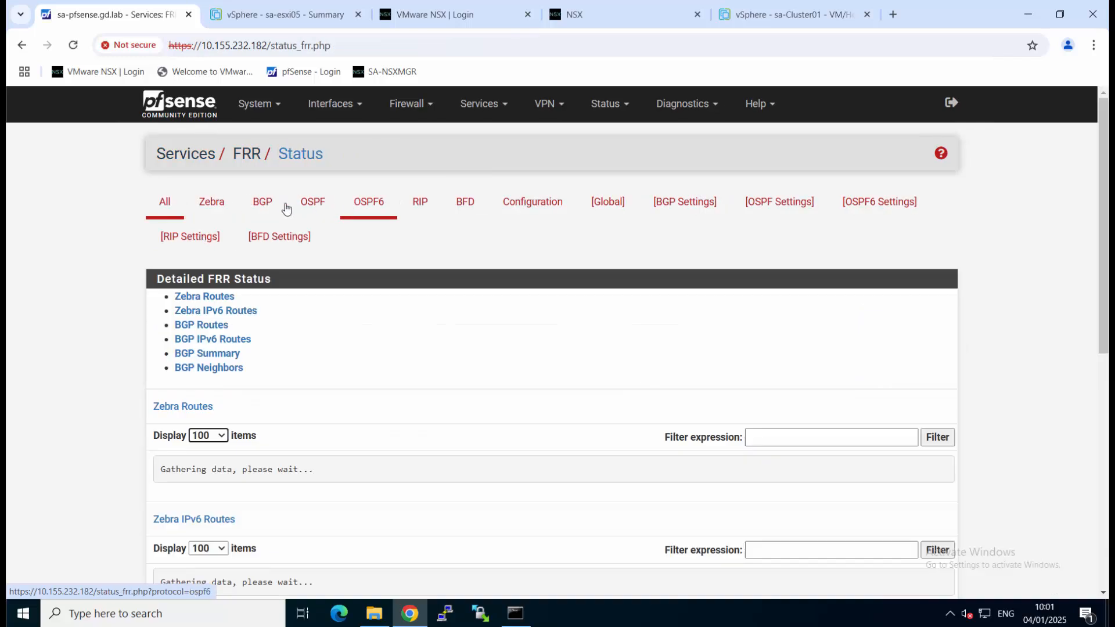
{"action": "left_click", "coordinate": [255, 203]}
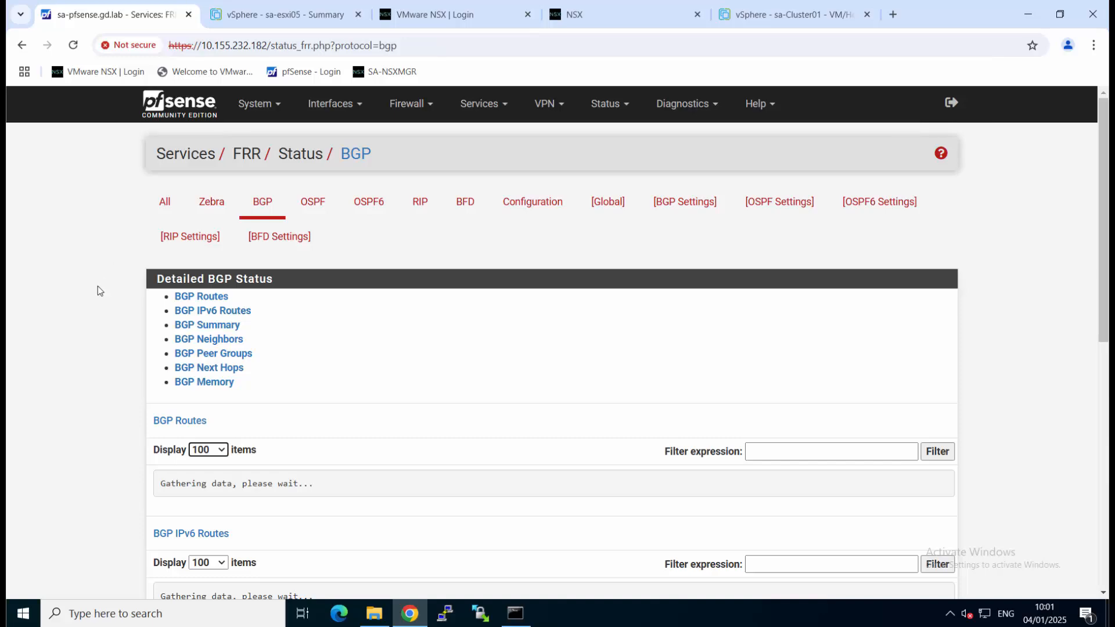
{"action": "left_click", "coordinate": [206, 340]}
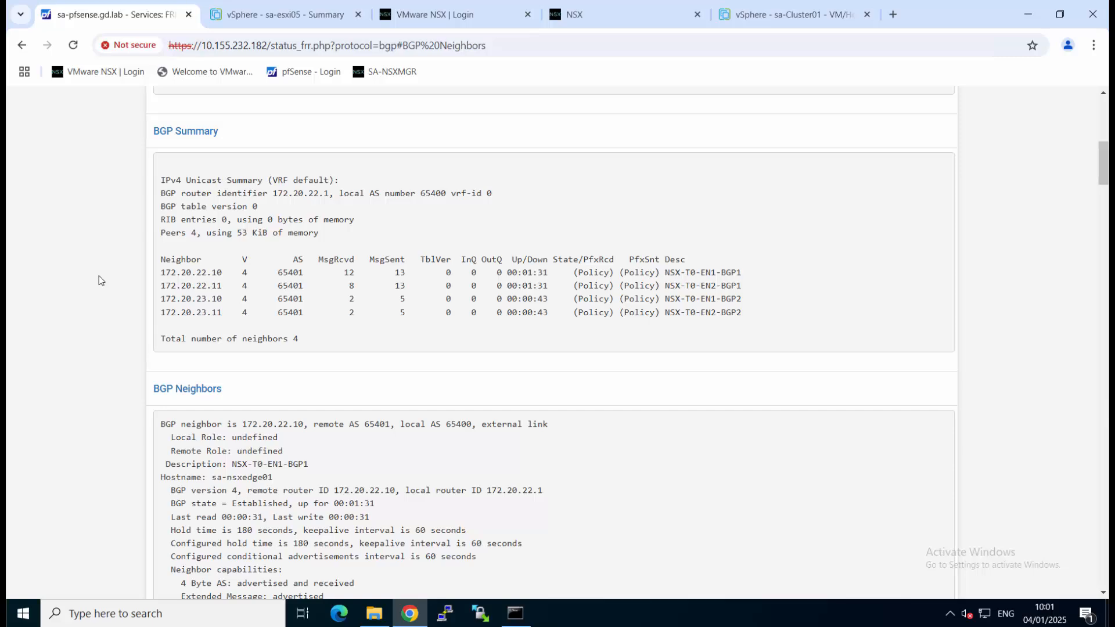
Step: Examine the pfSense BGP summary and the session details of neighbors 172.20.22.10 and 172.20.22.11
{"action": "scroll", "coordinate": [339, 420], "scroll_direction": "down", "scroll_amount": 1}
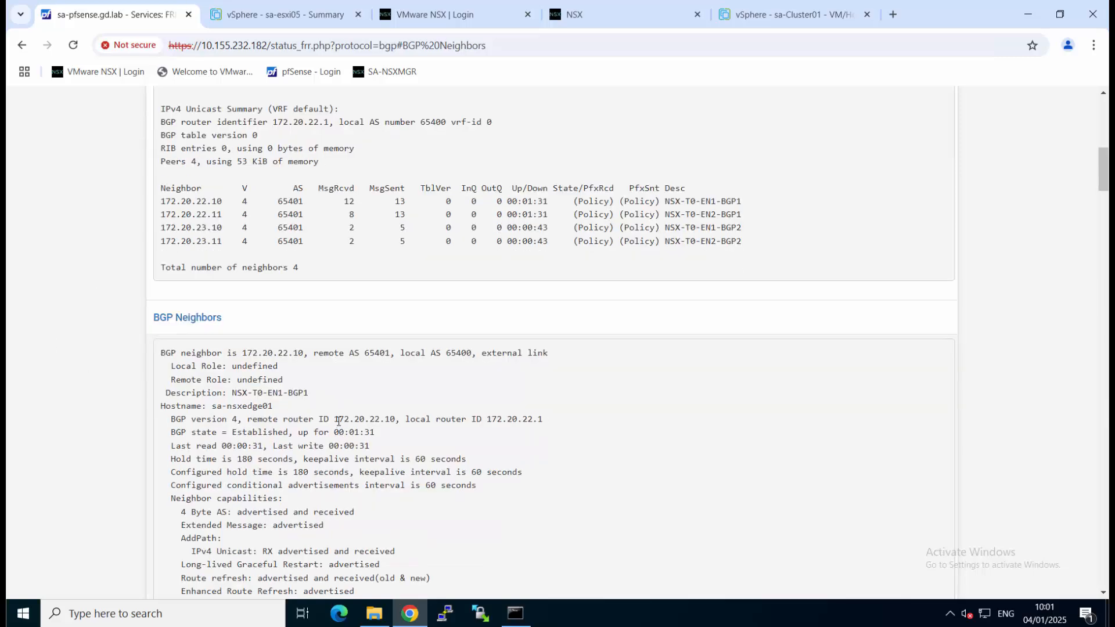
{"action": "scroll", "coordinate": [307, 357], "scroll_direction": "down", "scroll_amount": 1}
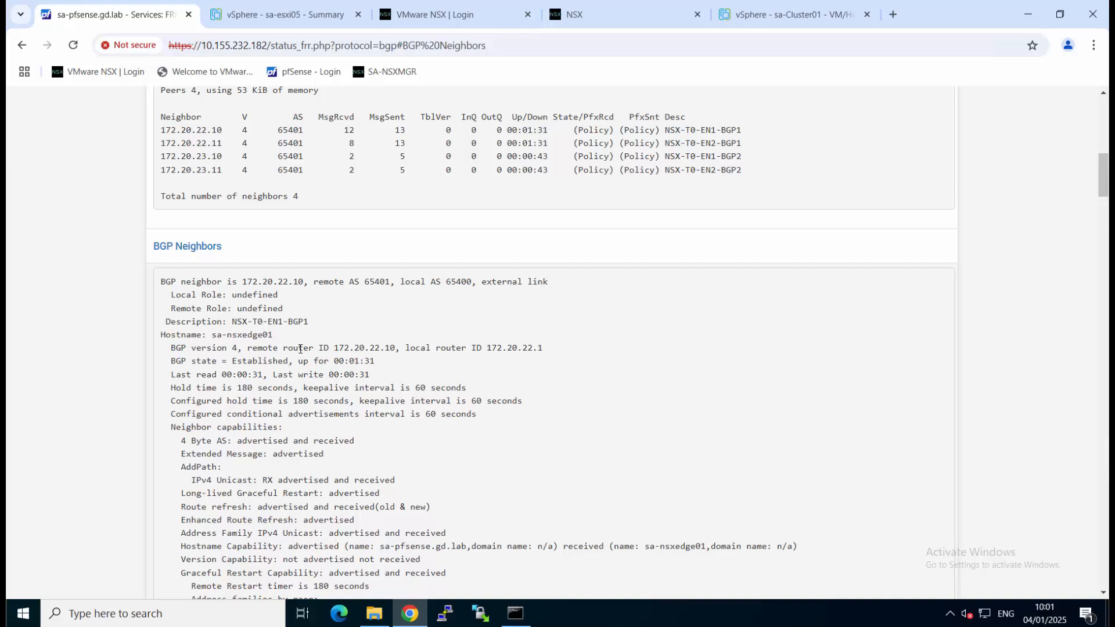
{"action": "scroll", "coordinate": [279, 302], "scroll_direction": "down", "scroll_amount": 1}
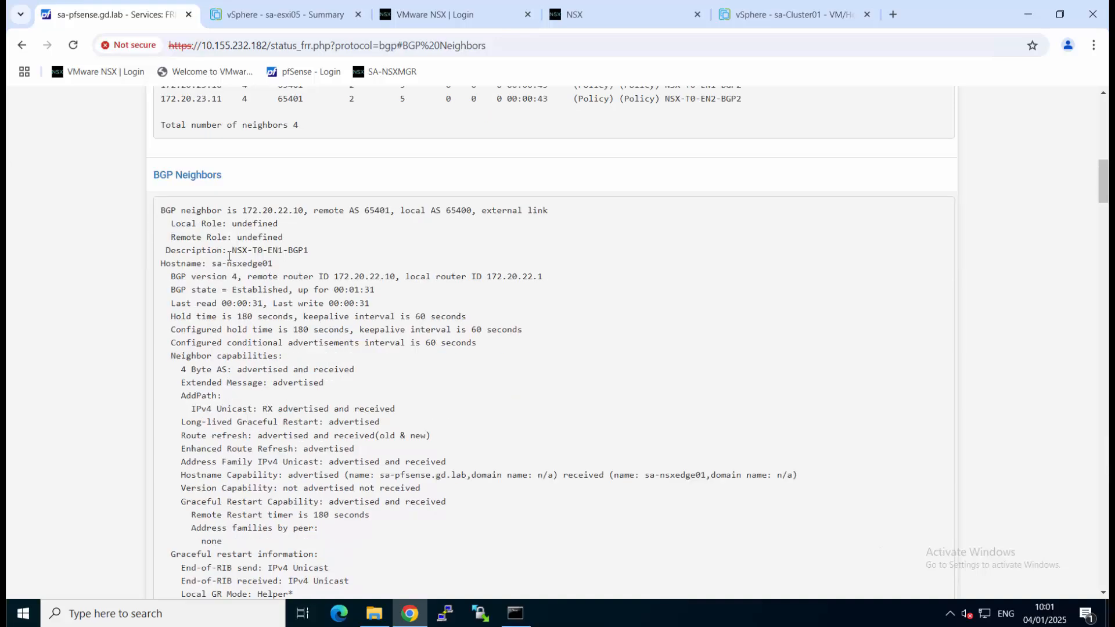
{"action": "left_click_drag", "start_coordinate": [228, 251], "coordinate": [309, 250]}
{"action": "left_click", "coordinate": [525, 371]}
{"action": "scroll", "coordinate": [441, 381], "scroll_direction": "down", "scroll_amount": 1}
{"action": "scroll", "coordinate": [431, 381], "scroll_direction": "down", "scroll_amount": 7}
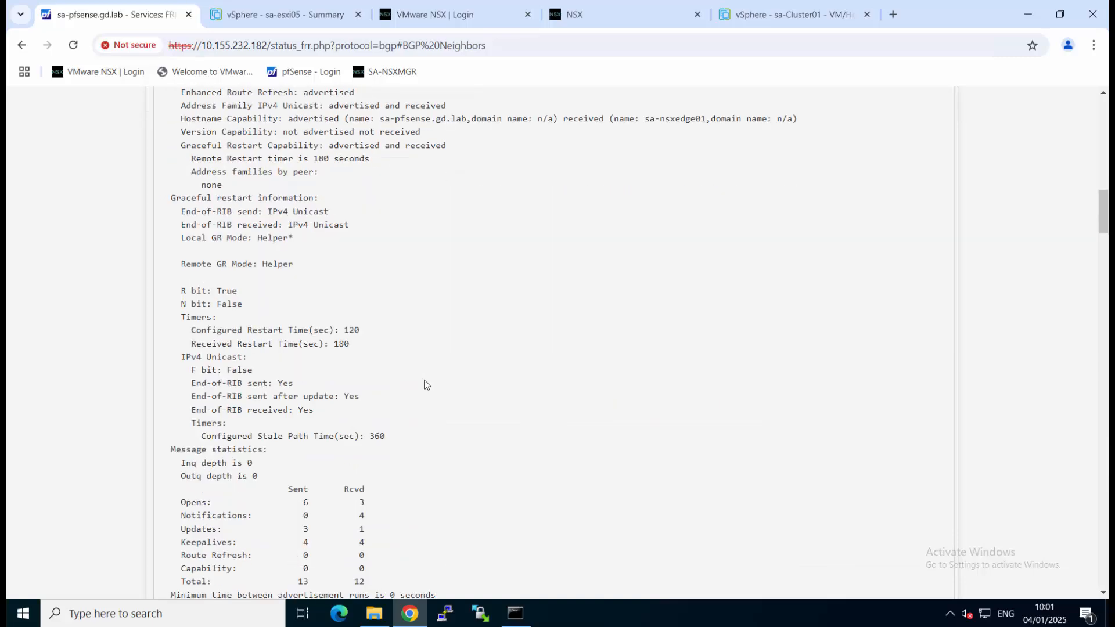
{"action": "scroll", "coordinate": [427, 384], "scroll_direction": "down", "scroll_amount": 5}
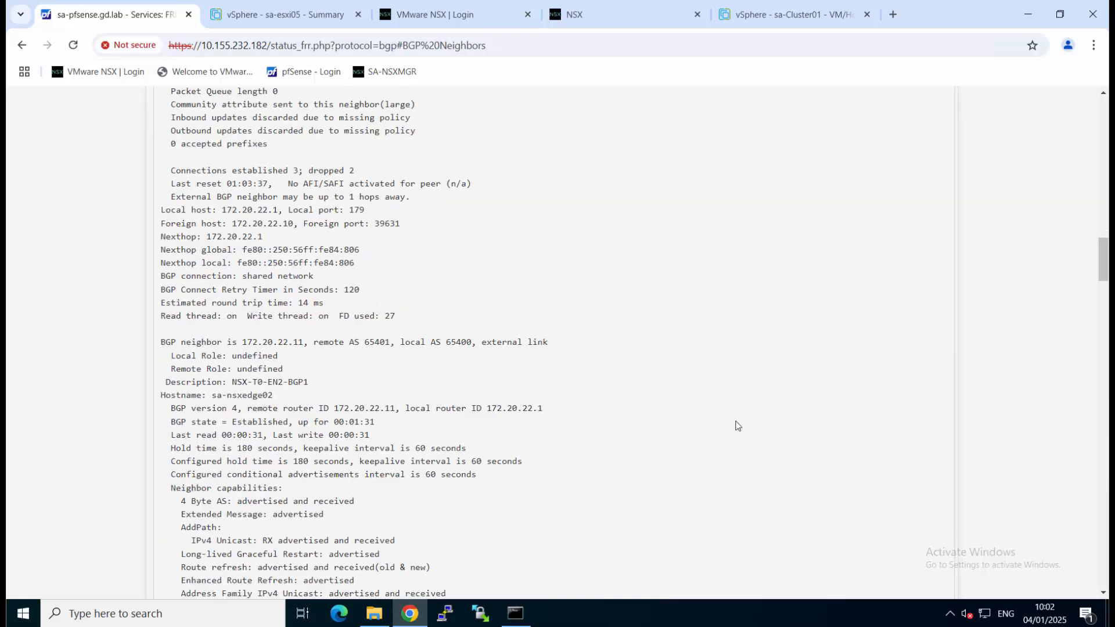
{"action": "scroll", "coordinate": [755, 407], "scroll_direction": "up", "scroll_amount": 3}
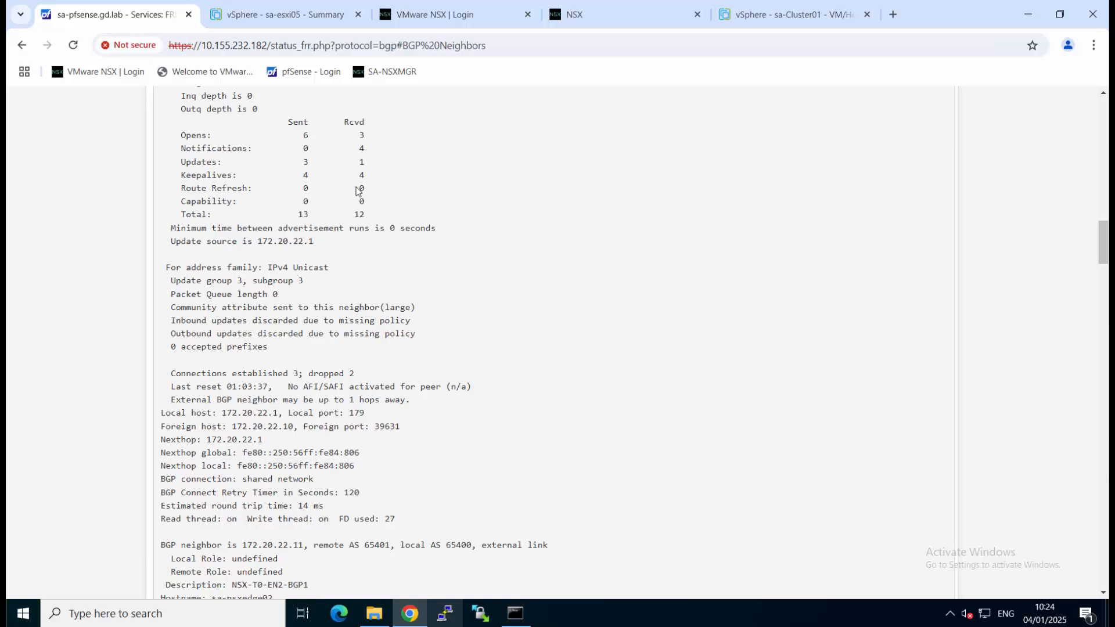
Step: Switch to NSX Manager and bring up the network topology map
{"action": "left_click", "coordinate": [603, 14]}
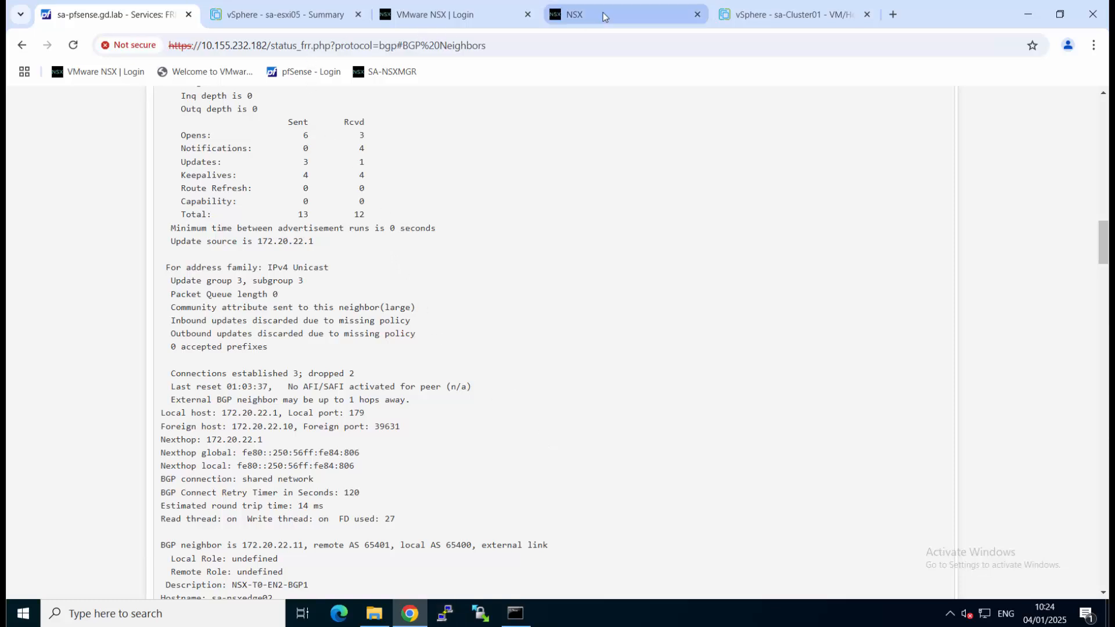
{"action": "left_click", "coordinate": [96, 150]}
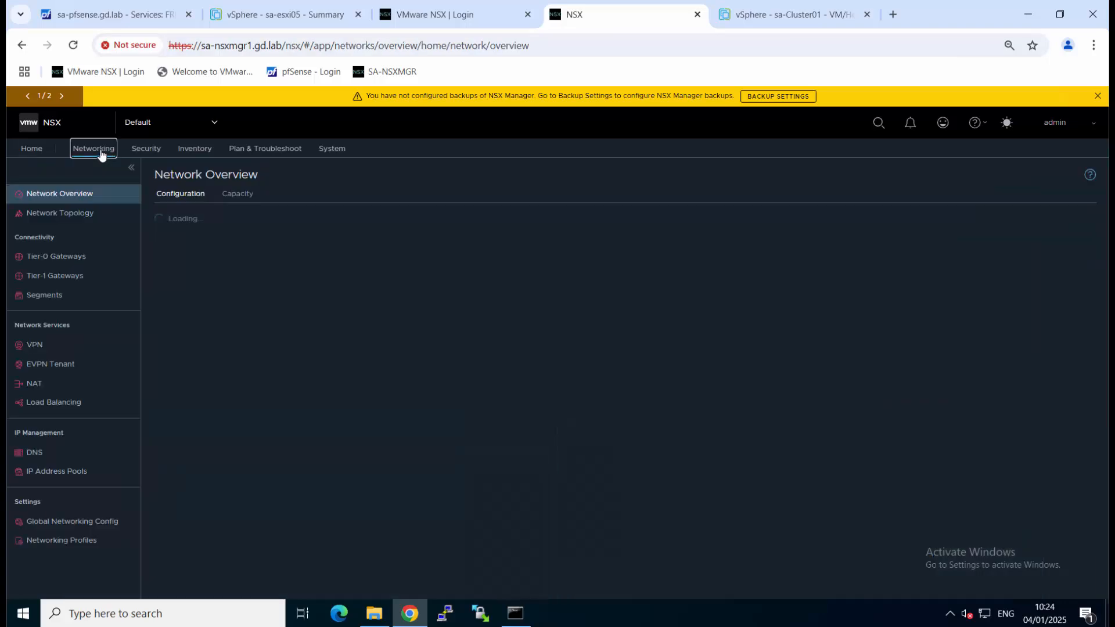
{"action": "left_click", "coordinate": [64, 215]}
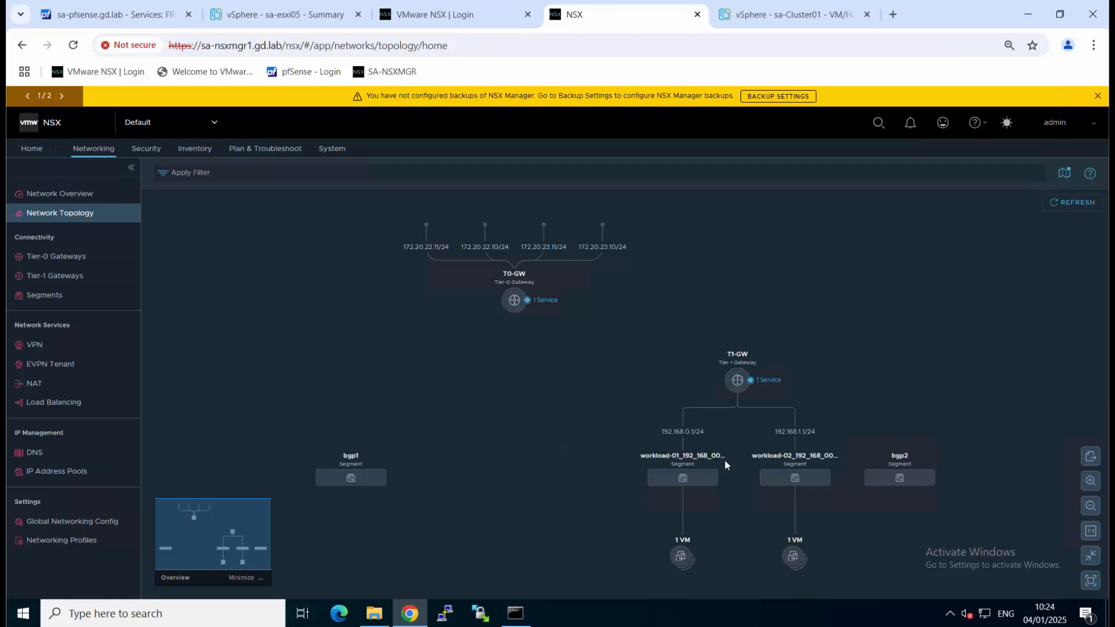
Step: Examine T1-GW, its workload-01 and workload-02 segments, and the separate bgp2 segment in the network topology
{"action": "left_click", "coordinate": [1090, 482]}
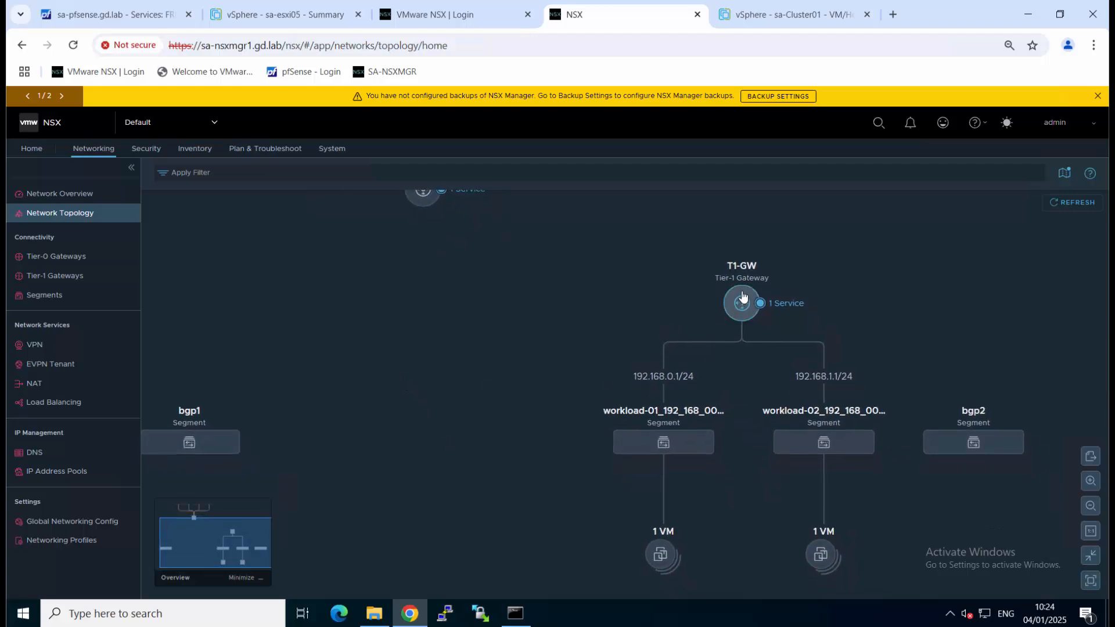
{"action": "mouse_move", "coordinate": [744, 308]}
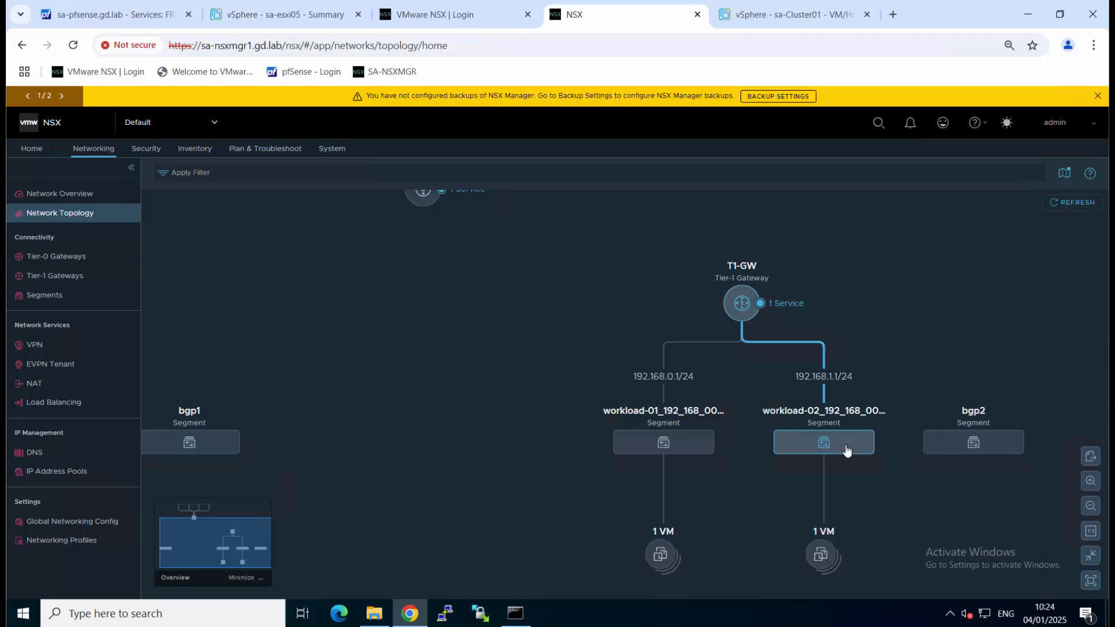
{"action": "mouse_move", "coordinate": [845, 448]}
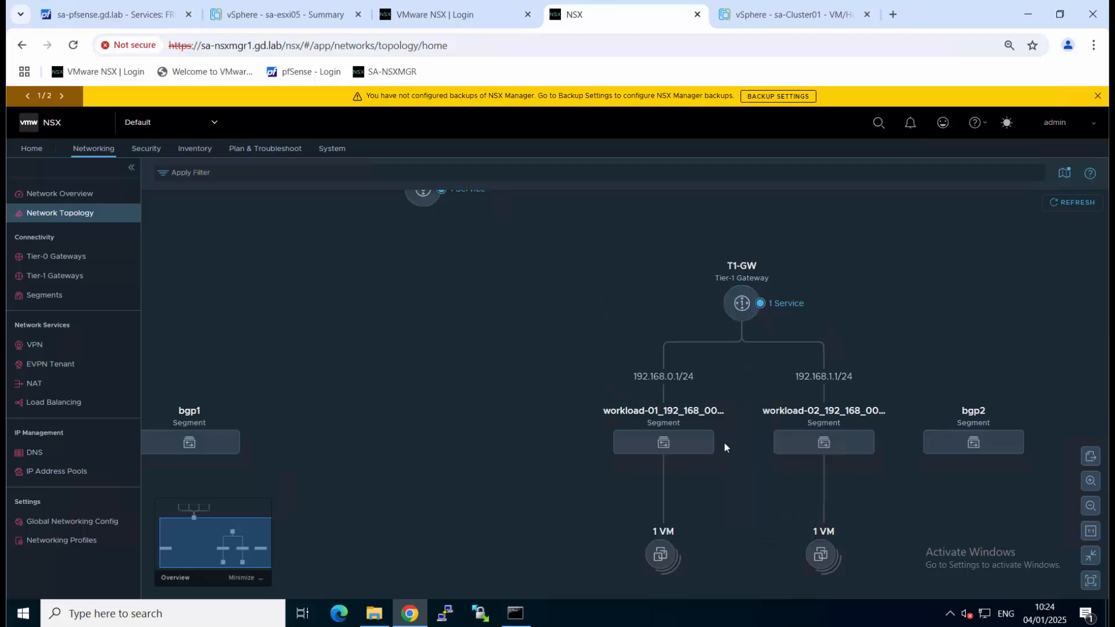
{"action": "mouse_move", "coordinate": [694, 446]}
{"action": "mouse_move", "coordinate": [953, 448]}
Step: Open the fabric view of T0-GW and examine the uplink interfaces of edge nodes sa-nsxedge01 and sa-nsxedge02
{"action": "left_click_drag", "start_coordinate": [463, 294], "coordinate": [518, 494]}
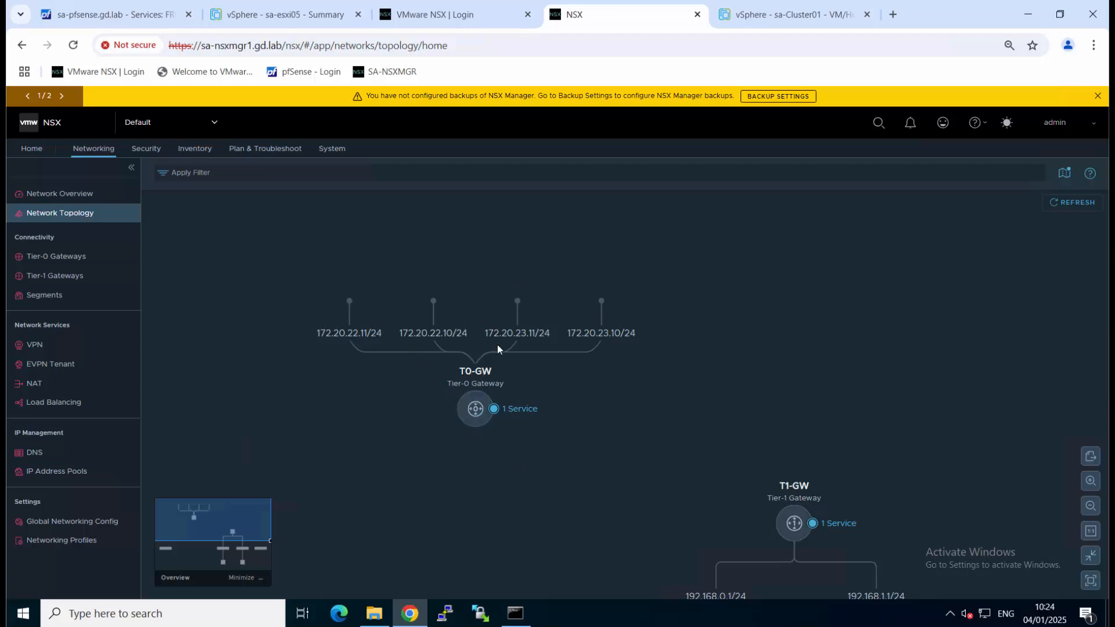
{"action": "left_click", "coordinate": [473, 411]}
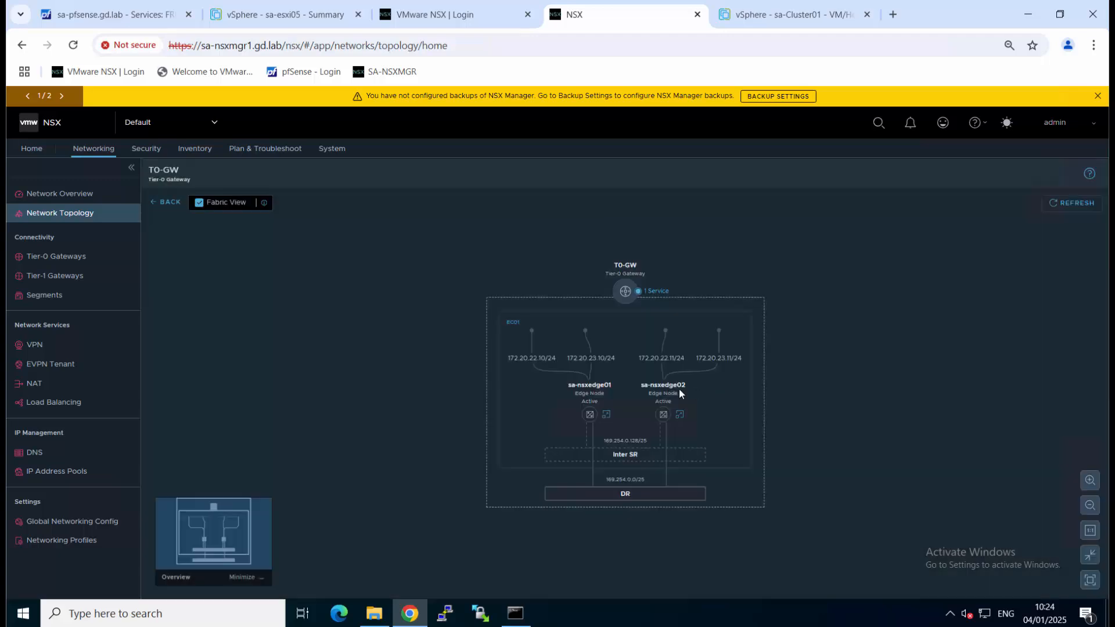
{"action": "left_click", "coordinate": [1090, 505]}
{"action": "left_click", "coordinate": [1091, 481]}
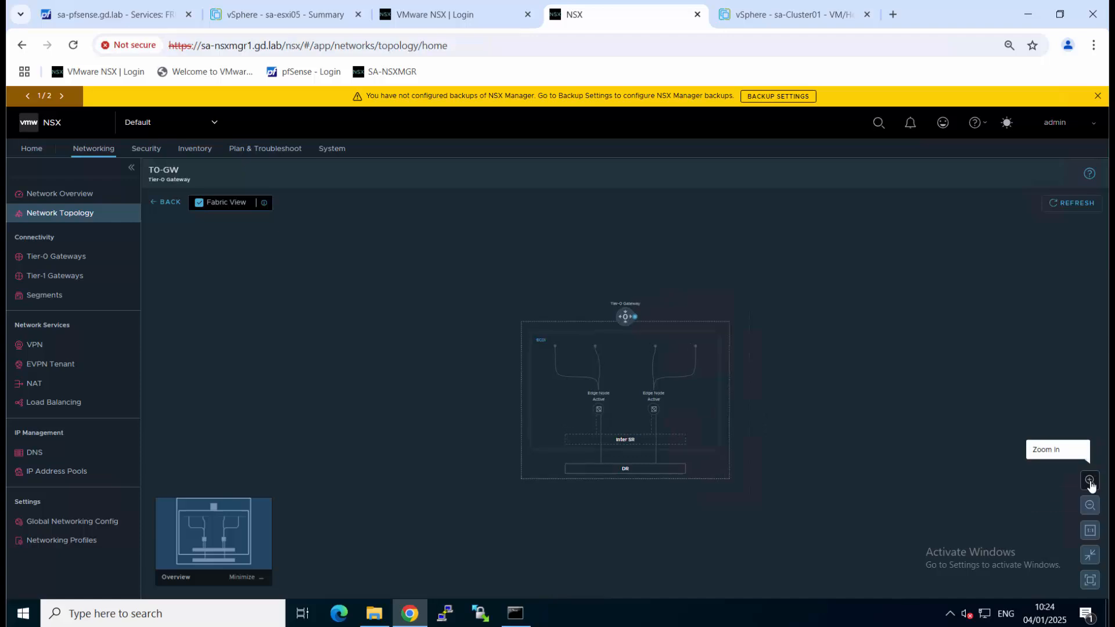
{"action": "left_click", "coordinate": [1090, 482]}
{"action": "left_click", "coordinate": [1090, 482]}
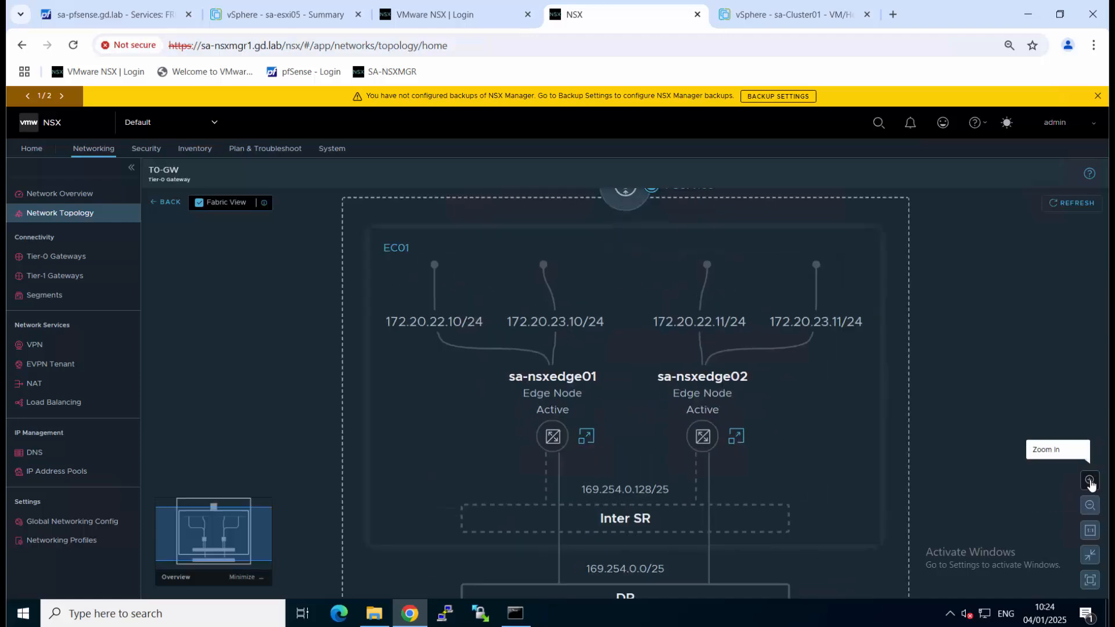
{"action": "left_click", "coordinate": [1090, 506]}
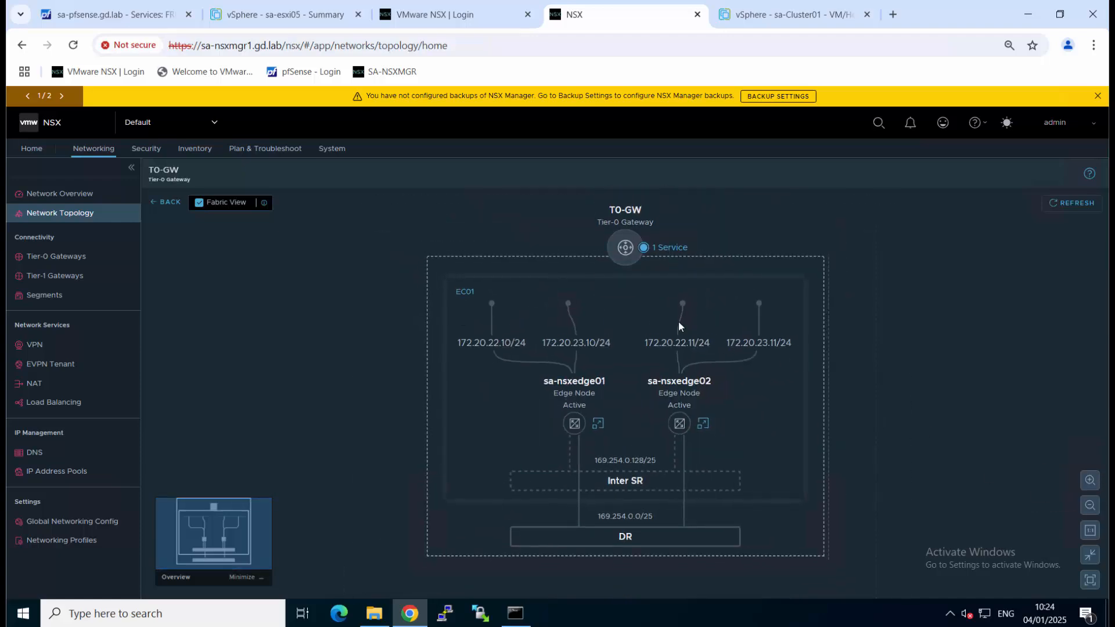